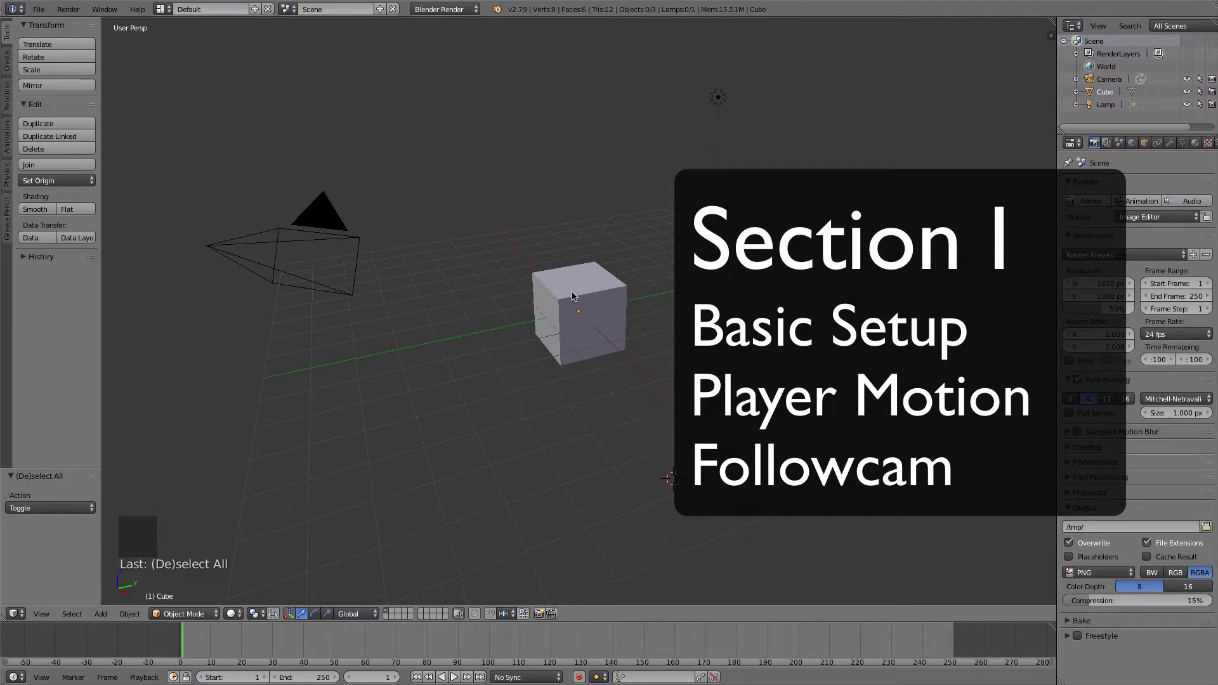
Switch the render engine to Blender Game and set the viewport material mode to GLSL.
left_click(442, 13)
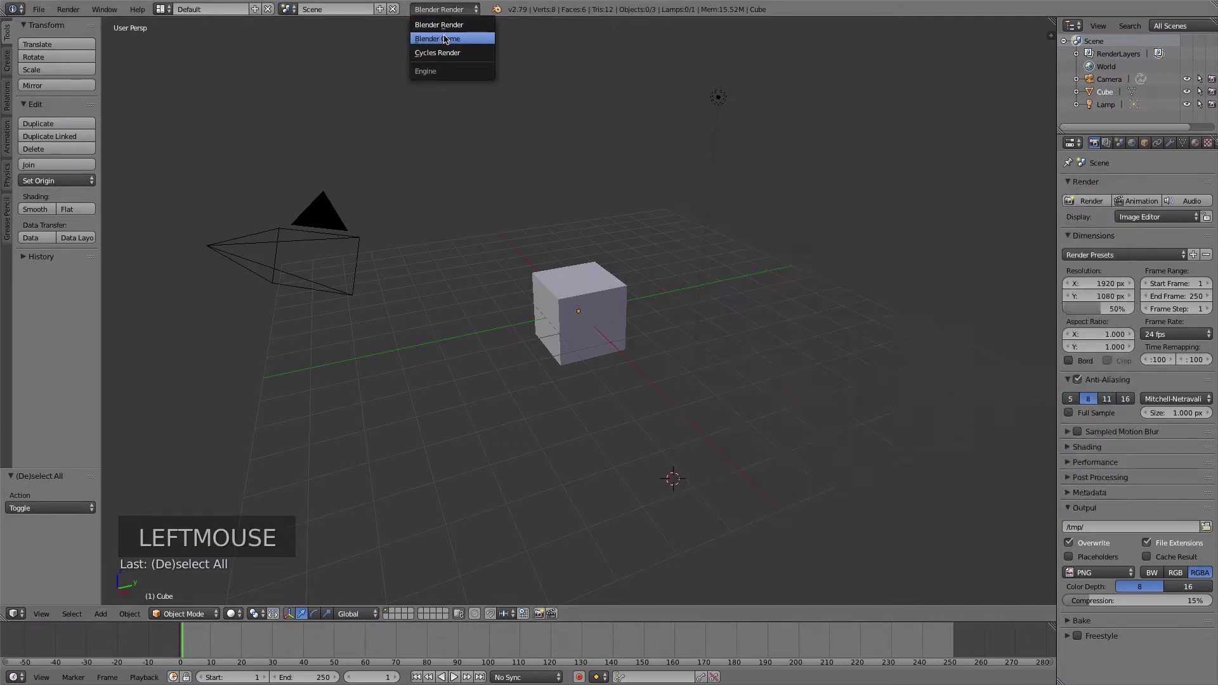
left_click(447, 39)
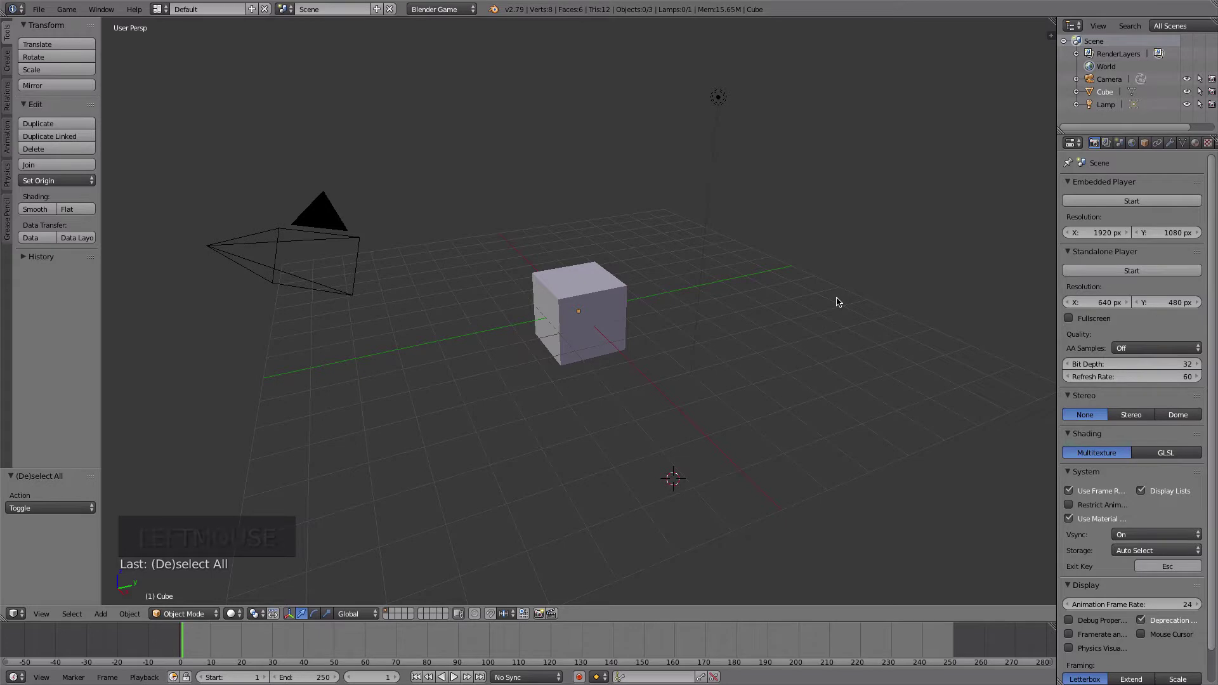
key("n")
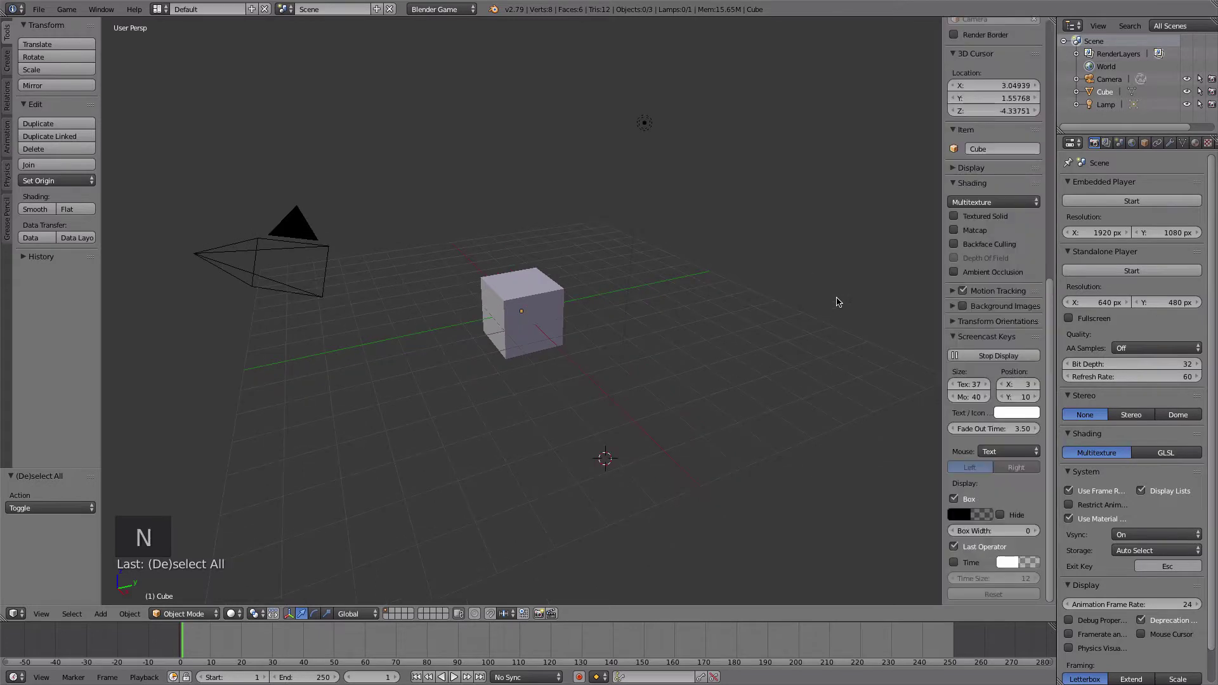
left_click(976, 203)
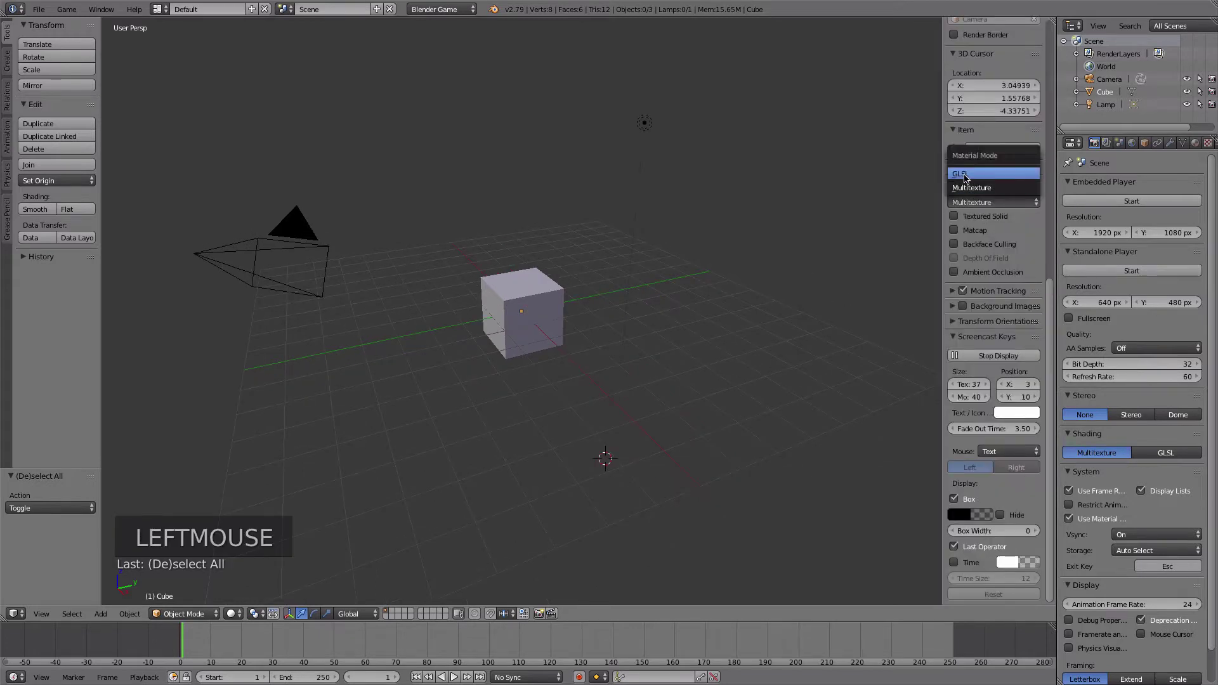
left_click(962, 174)
key("n")
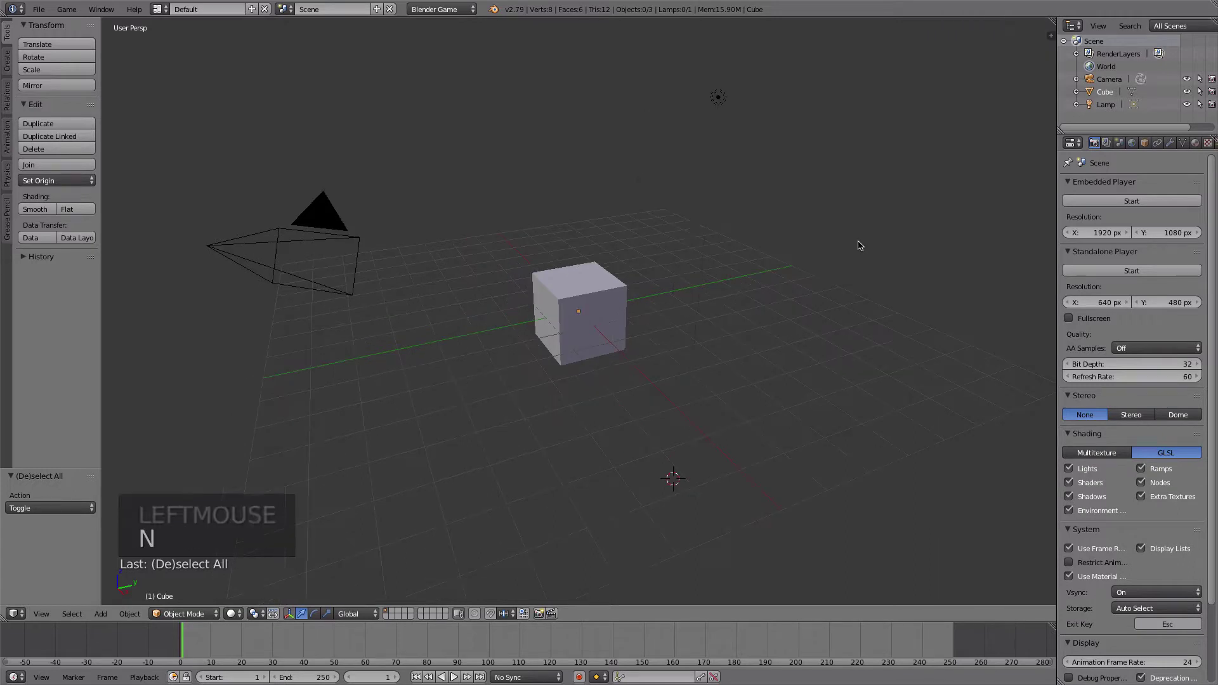
Check the Emulate 3 Button Mouse and Emulate Numpad input options in the user preferences.
left_click(40, 10)
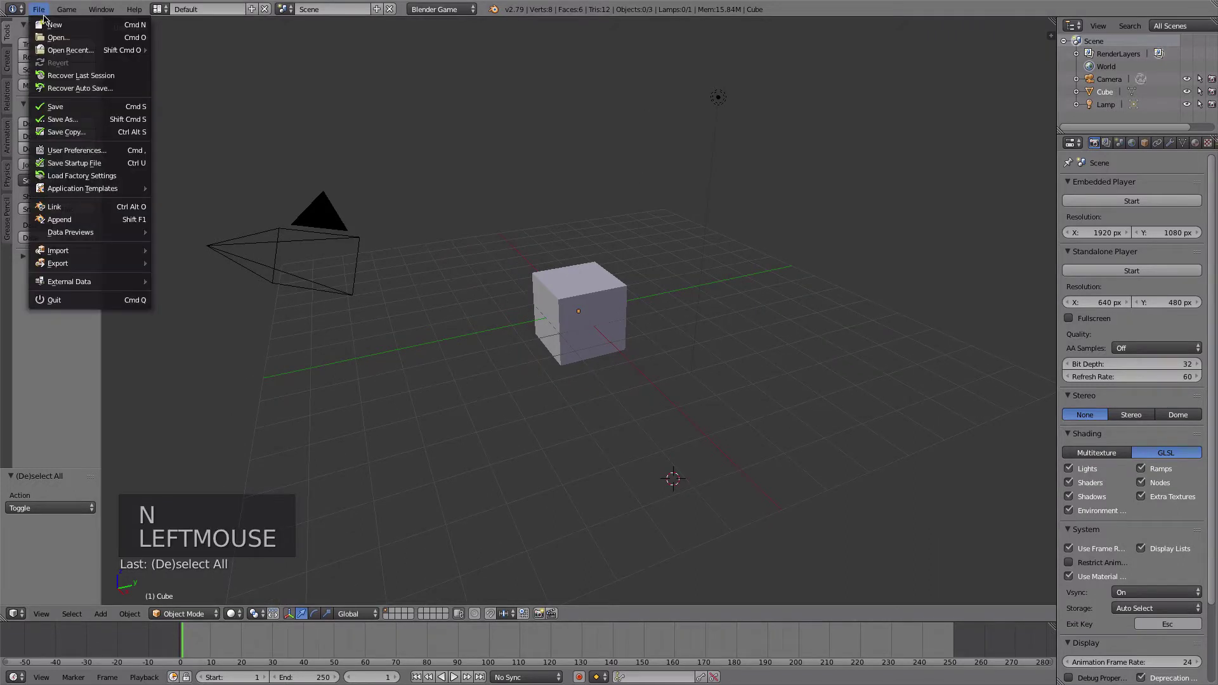
left_click(70, 151)
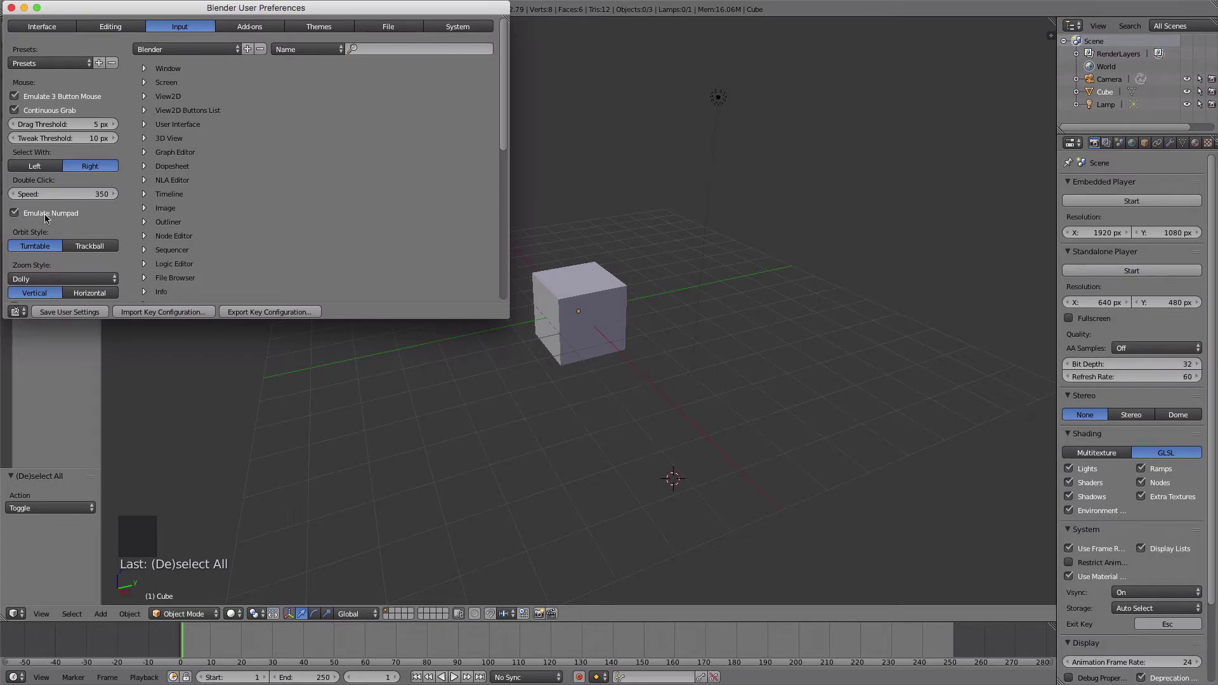
left_click(12, 8)
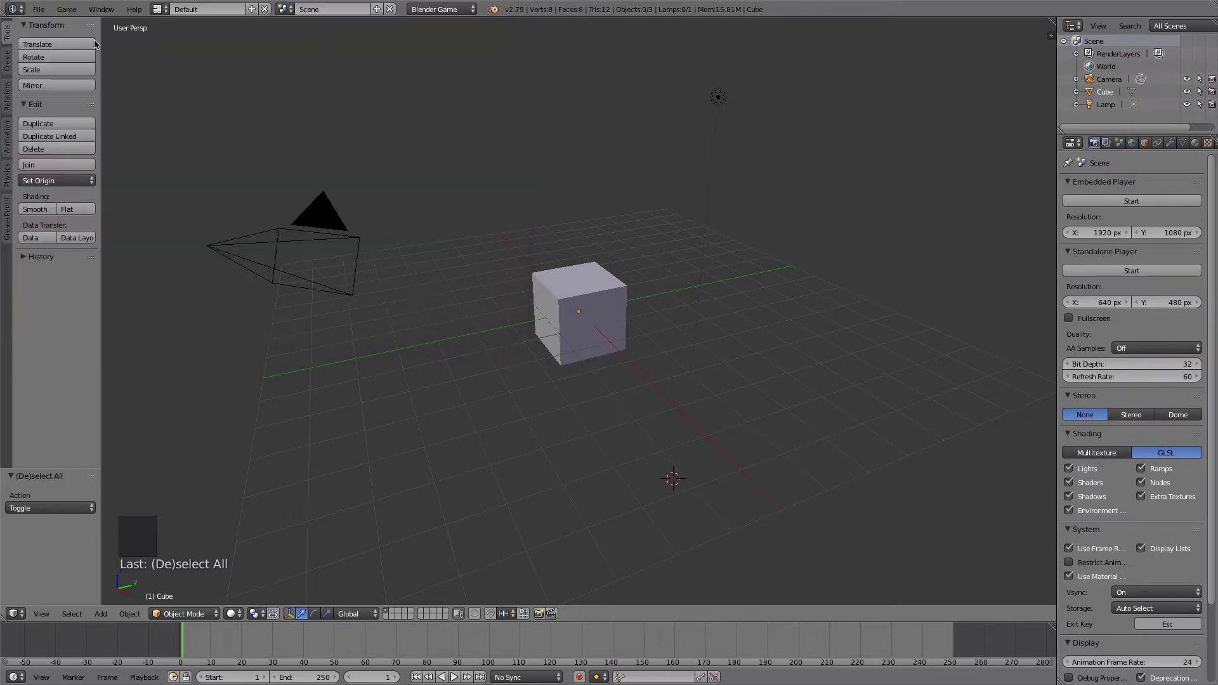
Enable automatic packing of all external files into the .blend file.
left_click(37, 10)
mouse_move(75, 281)
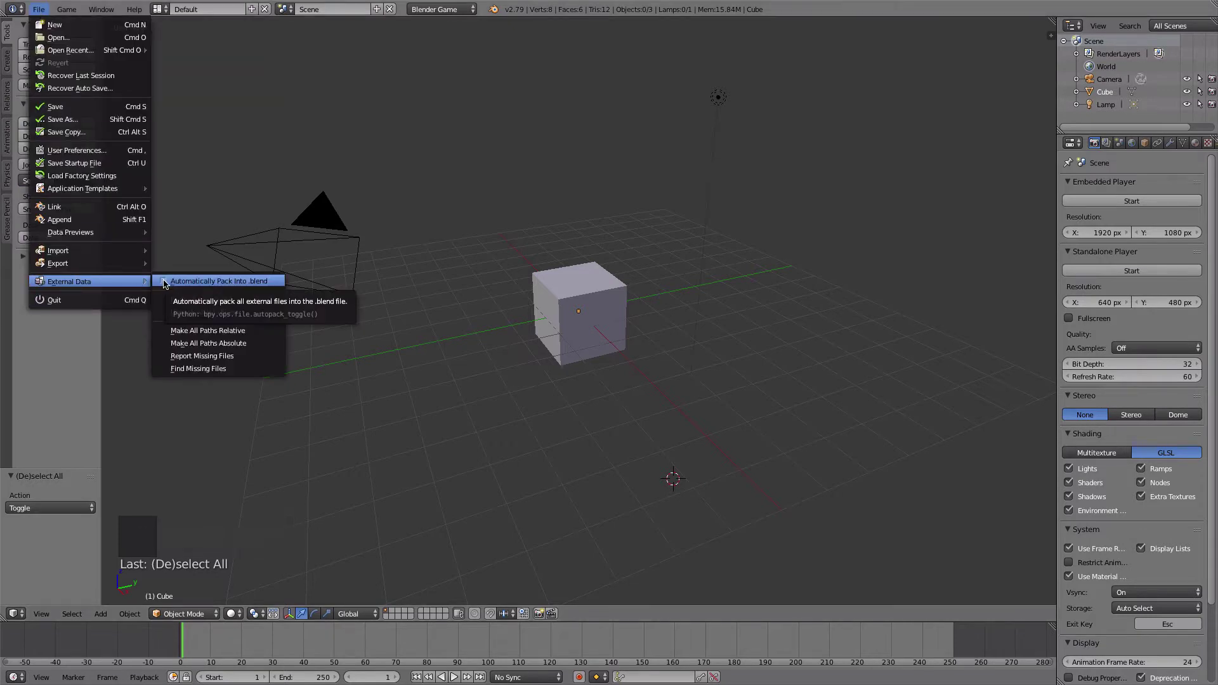
left_click(163, 281)
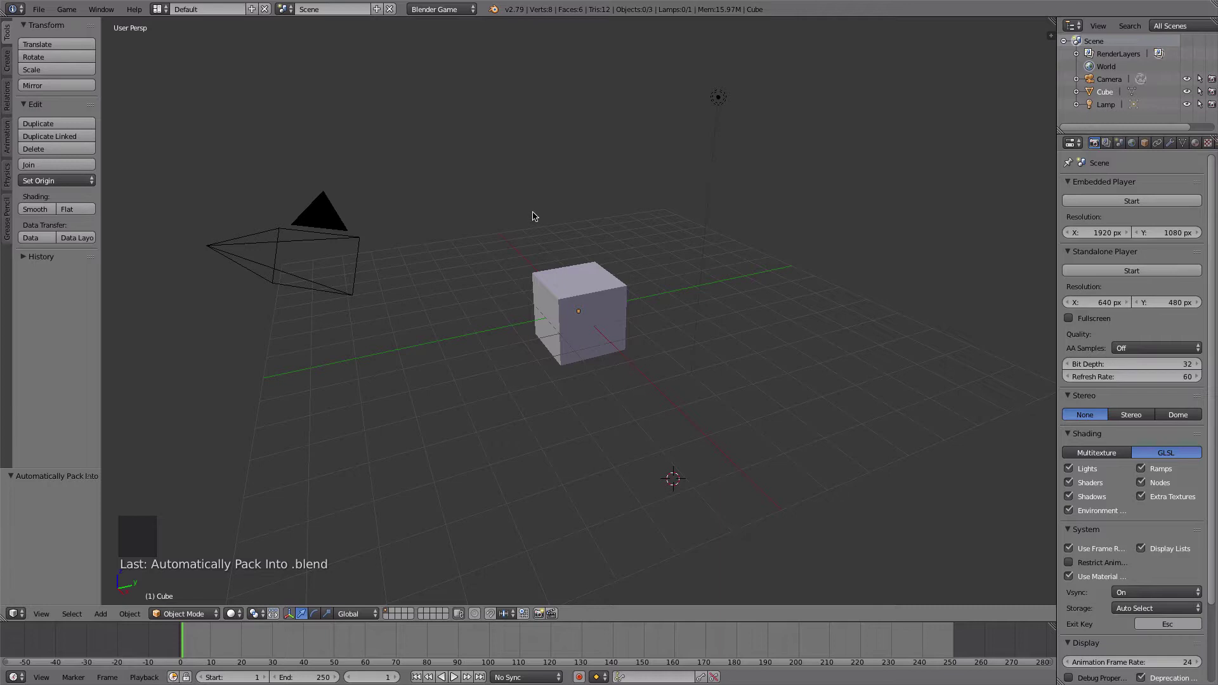
Place the 3D cursor on the top face of the cube.
left_click(573, 286)
left_click(606, 308)
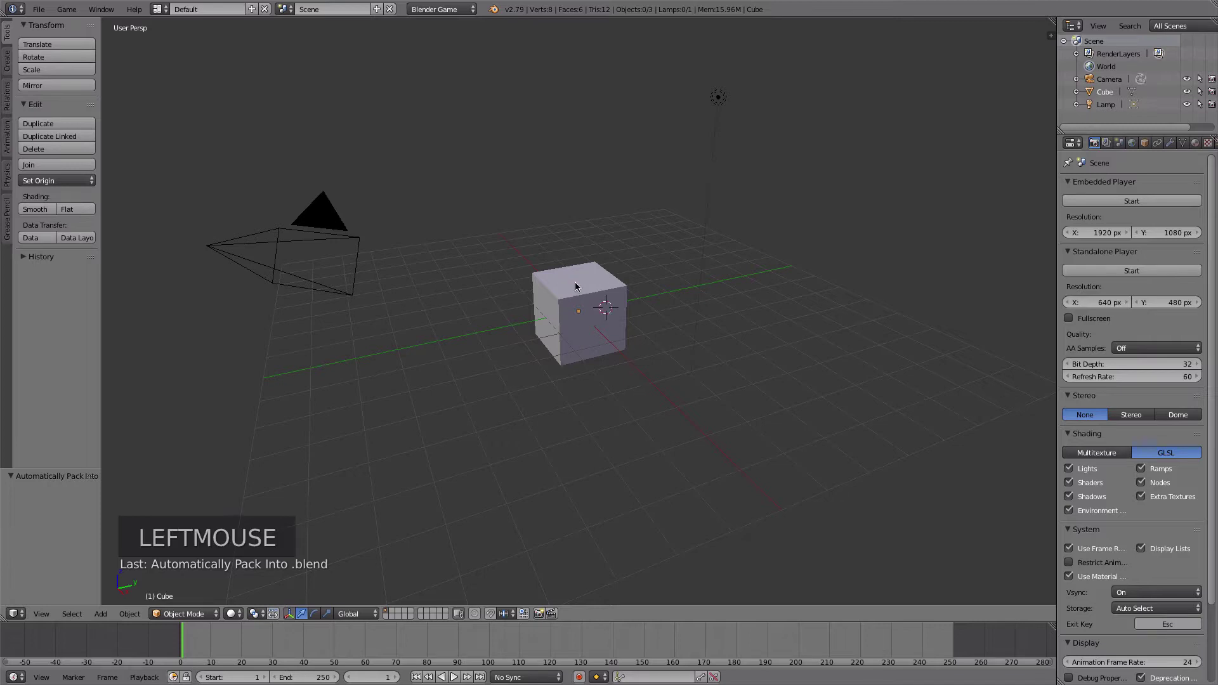
left_click(576, 286)
left_click(584, 311)
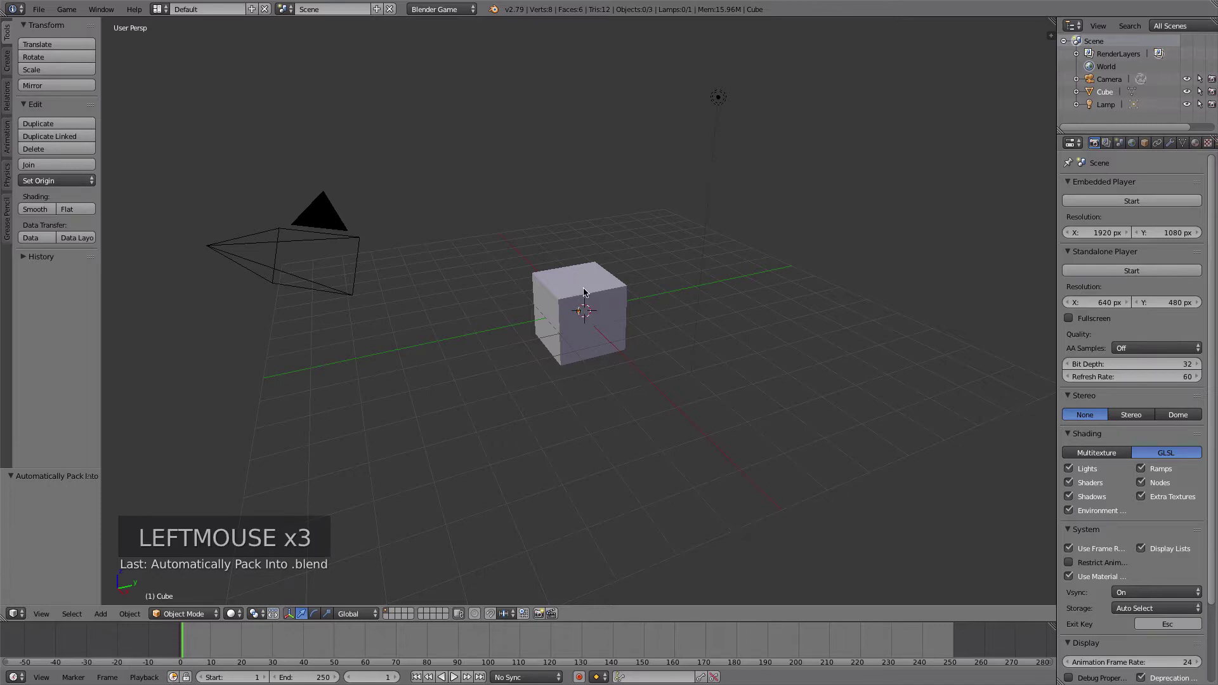
left_click(580, 281)
Select the cube and give its material a yellow diffuse color.
right_click(588, 277)
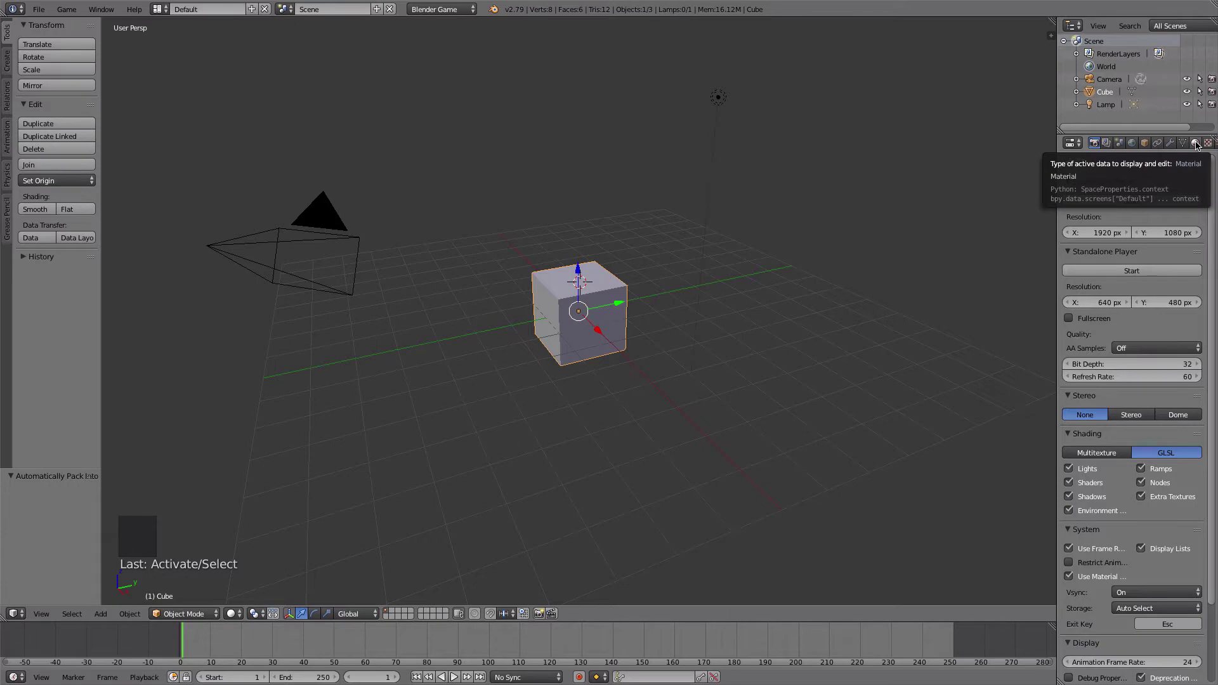
scroll(1196, 145, "up", 5)
scroll(1196, 144, "down", 6)
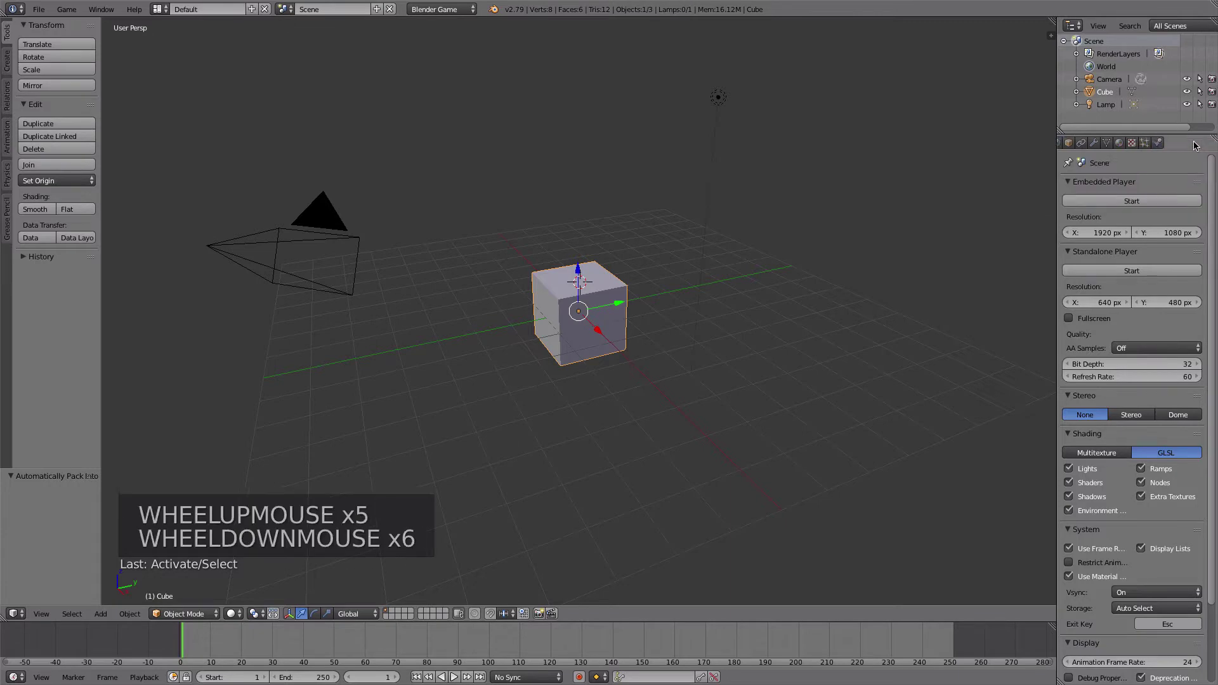
scroll(1197, 144, "up", 4)
scroll(1196, 145, "down", 1)
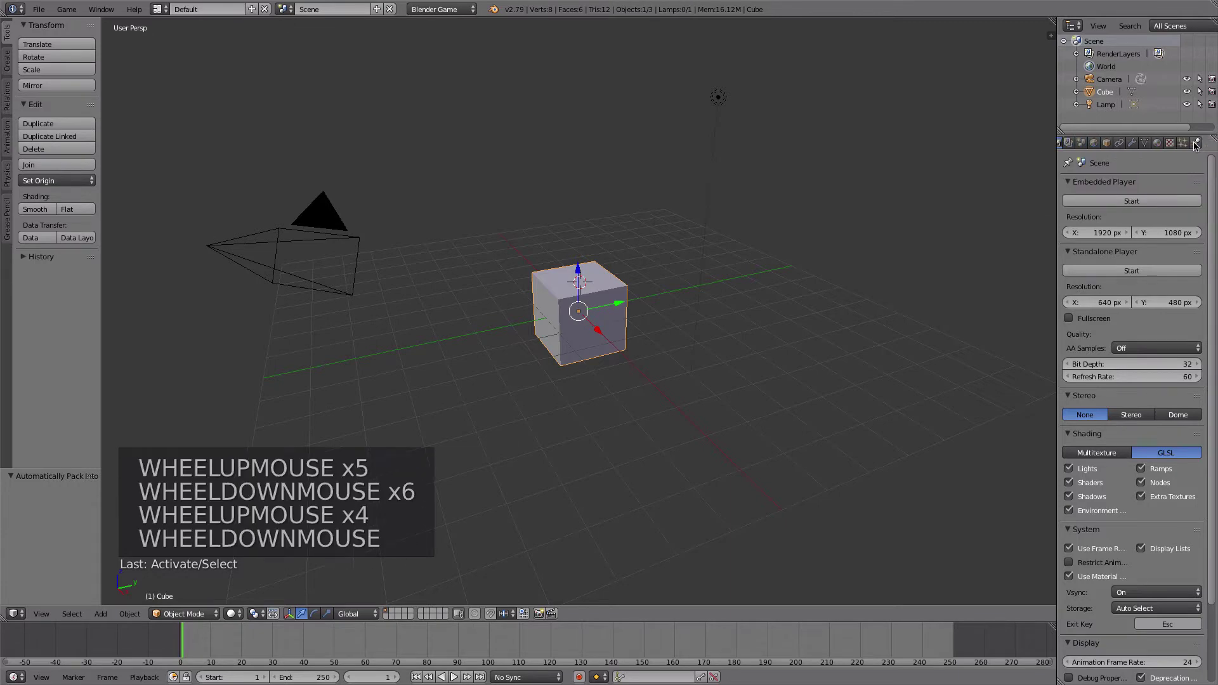
left_click(1158, 144)
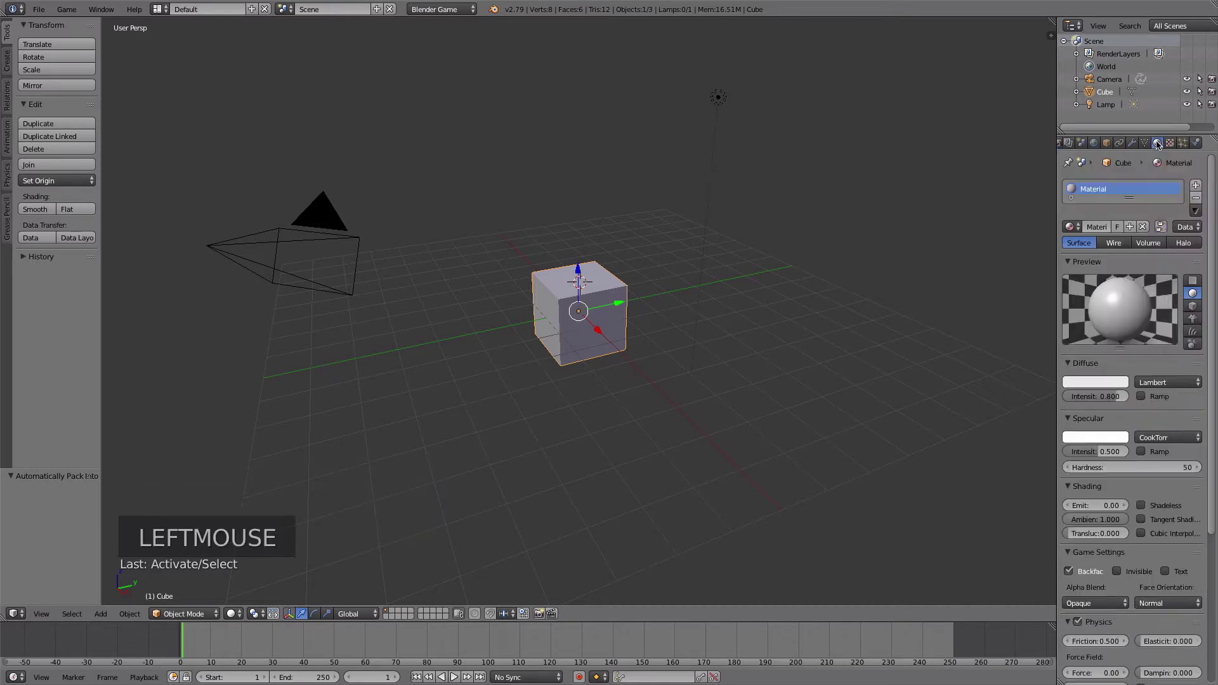
left_click(1090, 383)
left_click_drag(1053, 279, 1021, 284)
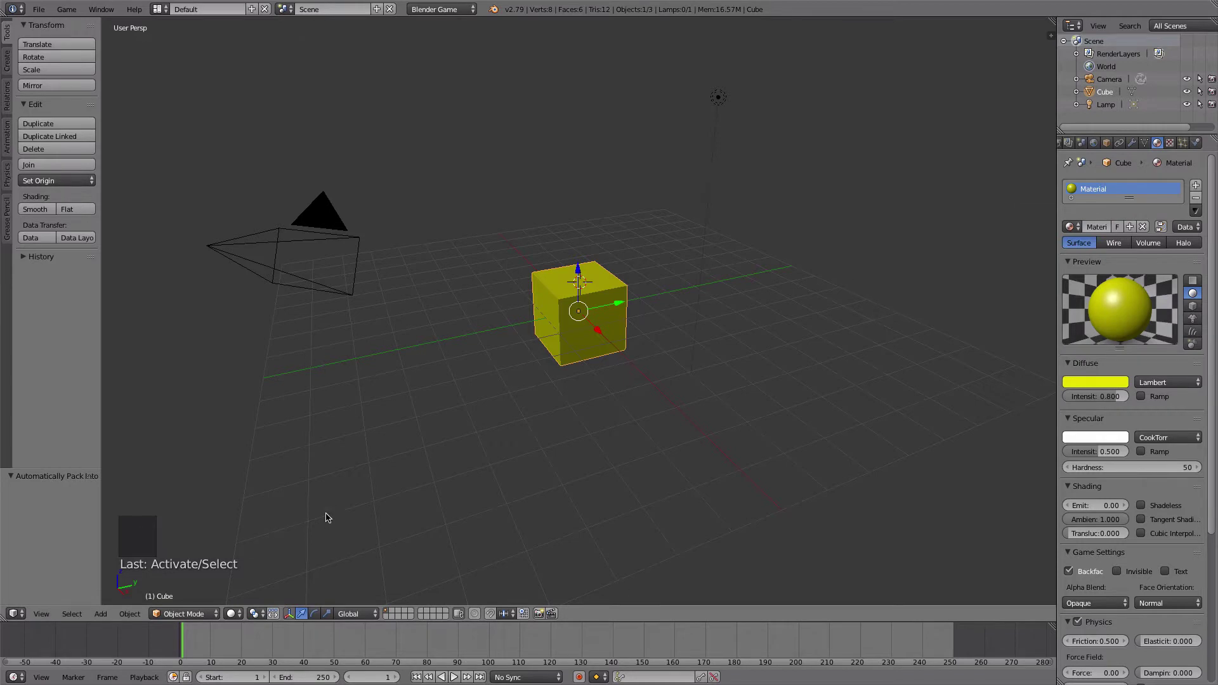
Add a mesh plane at the 3D cursor and scale it by a factor of 20.
left_click(100, 615)
mouse_move(114, 599)
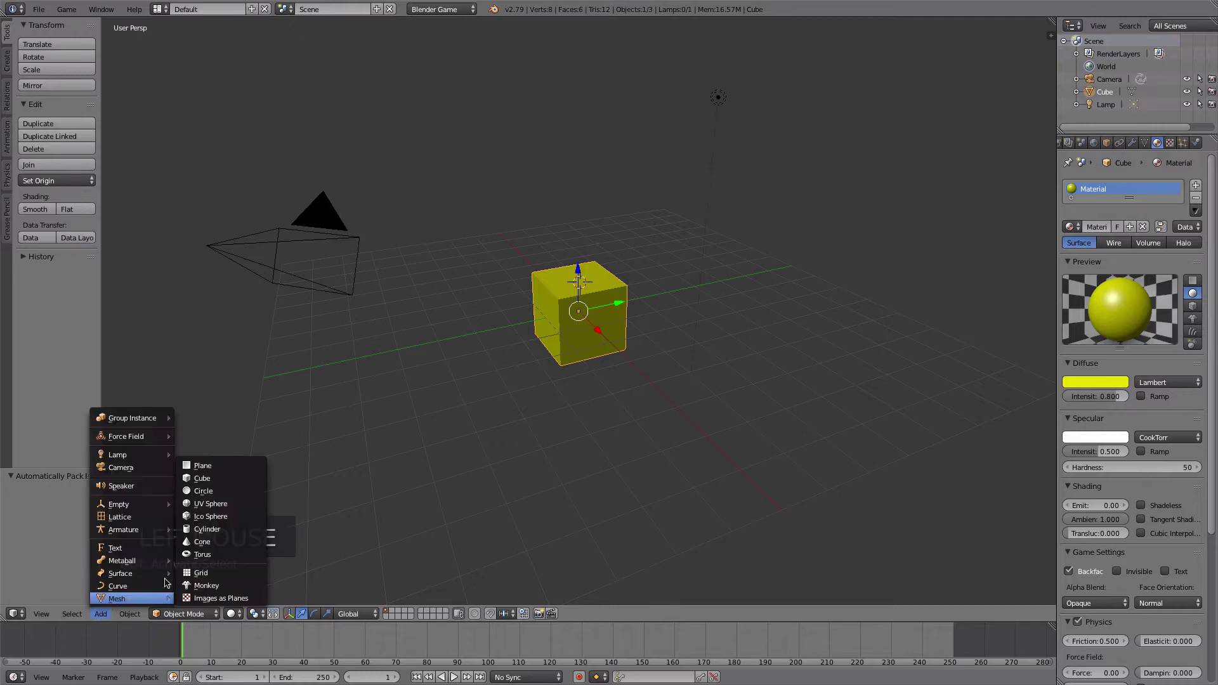
left_click(195, 465)
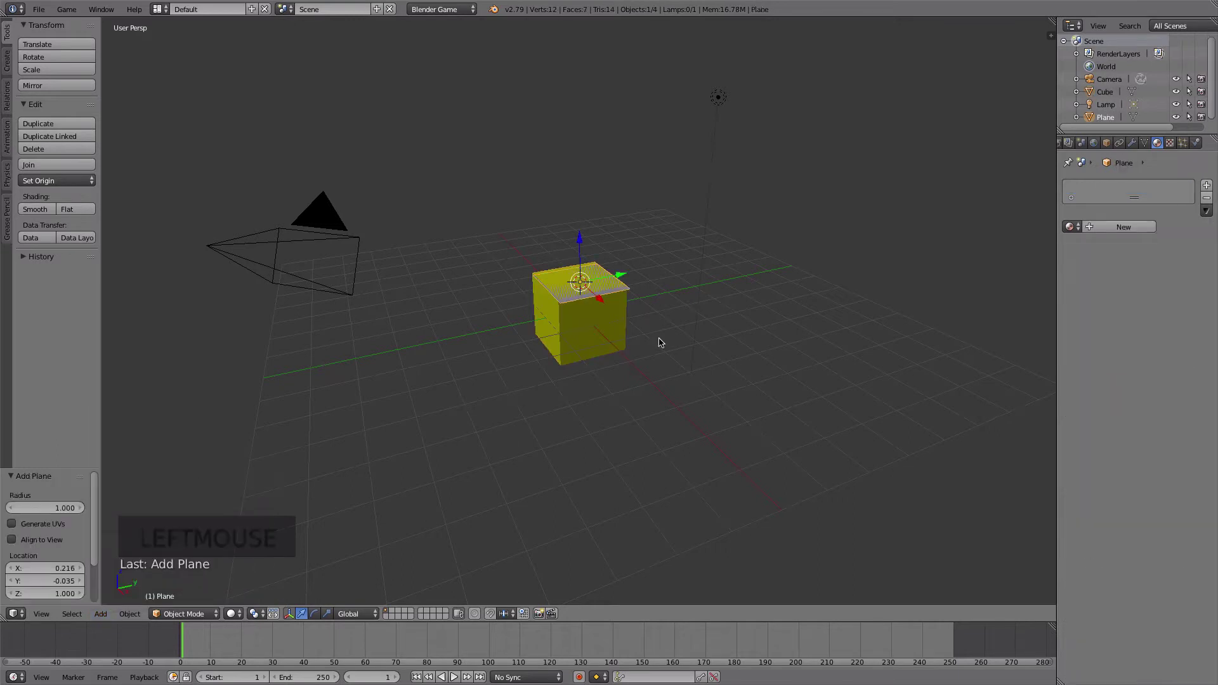
key("s")
key("2")
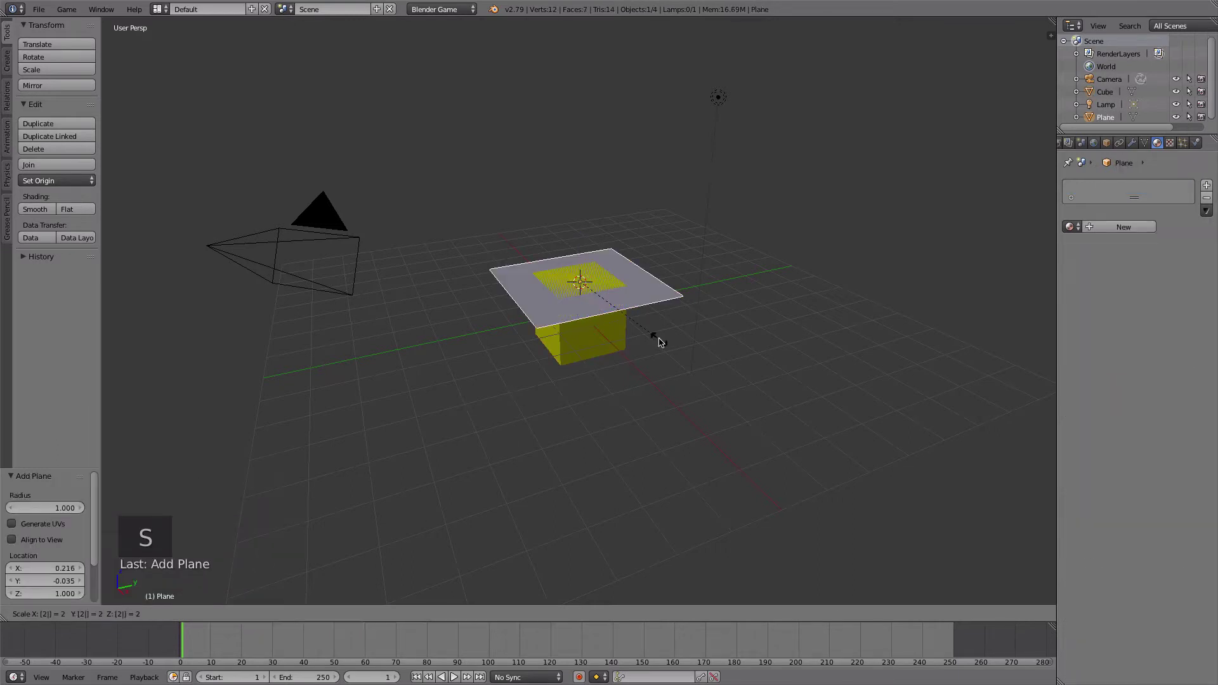
key("0")
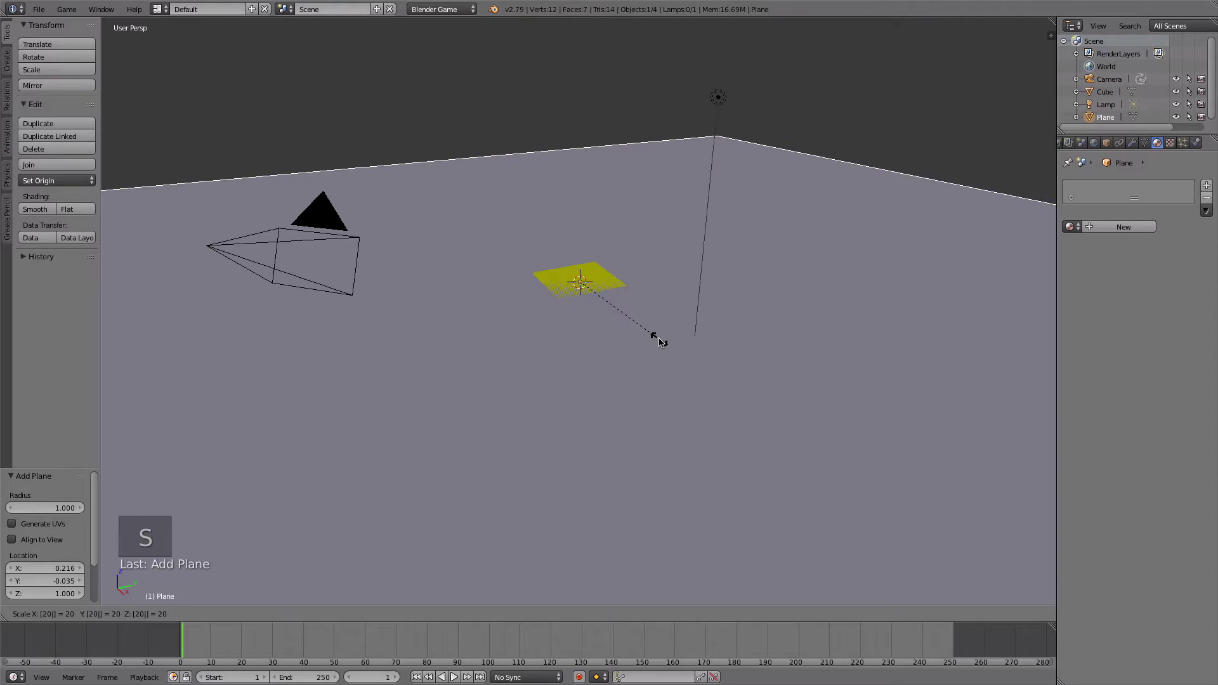
left_click(659, 343)
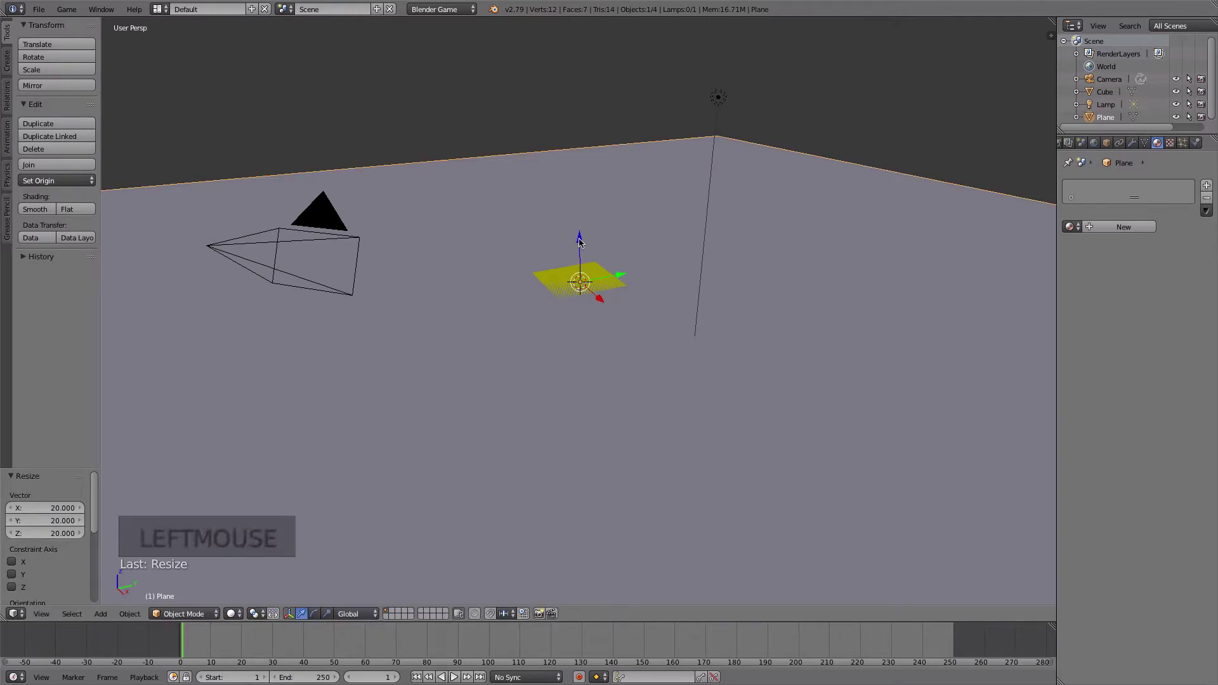
Lower the plane about 2.2 units along Z and raise the cube about 0.54 units along Z.
left_click_drag(579, 241, 591, 312)
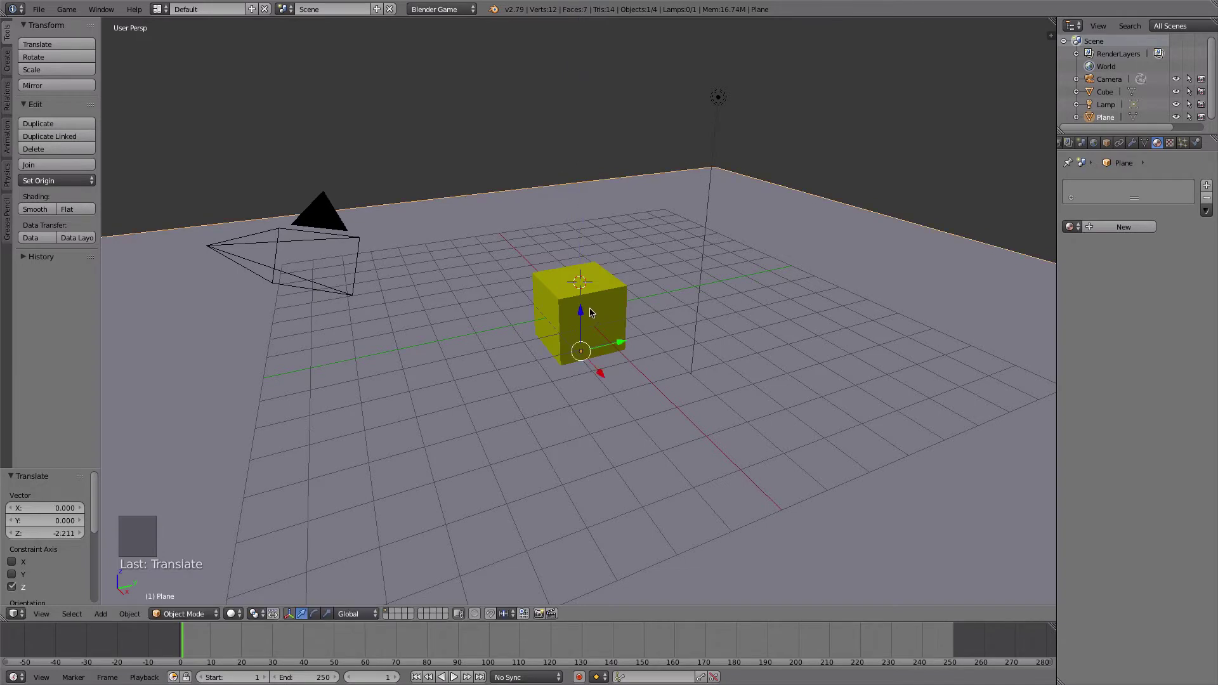
right_click(598, 293)
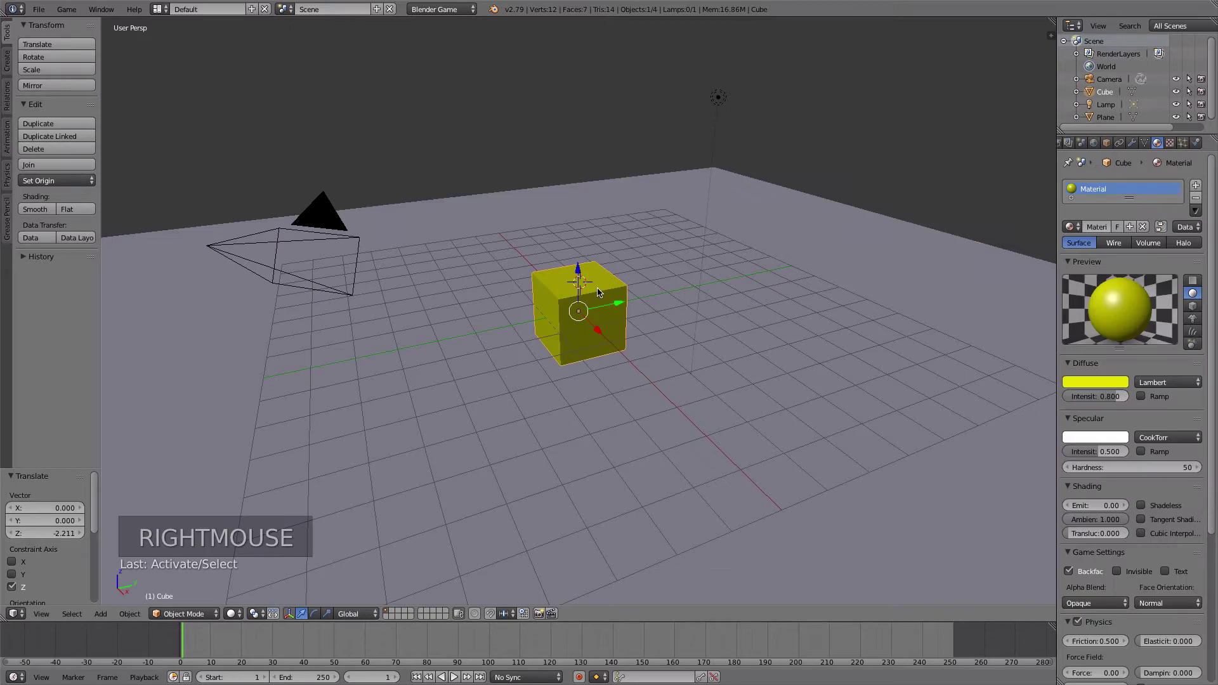
left_click_drag(578, 271, 568, 251)
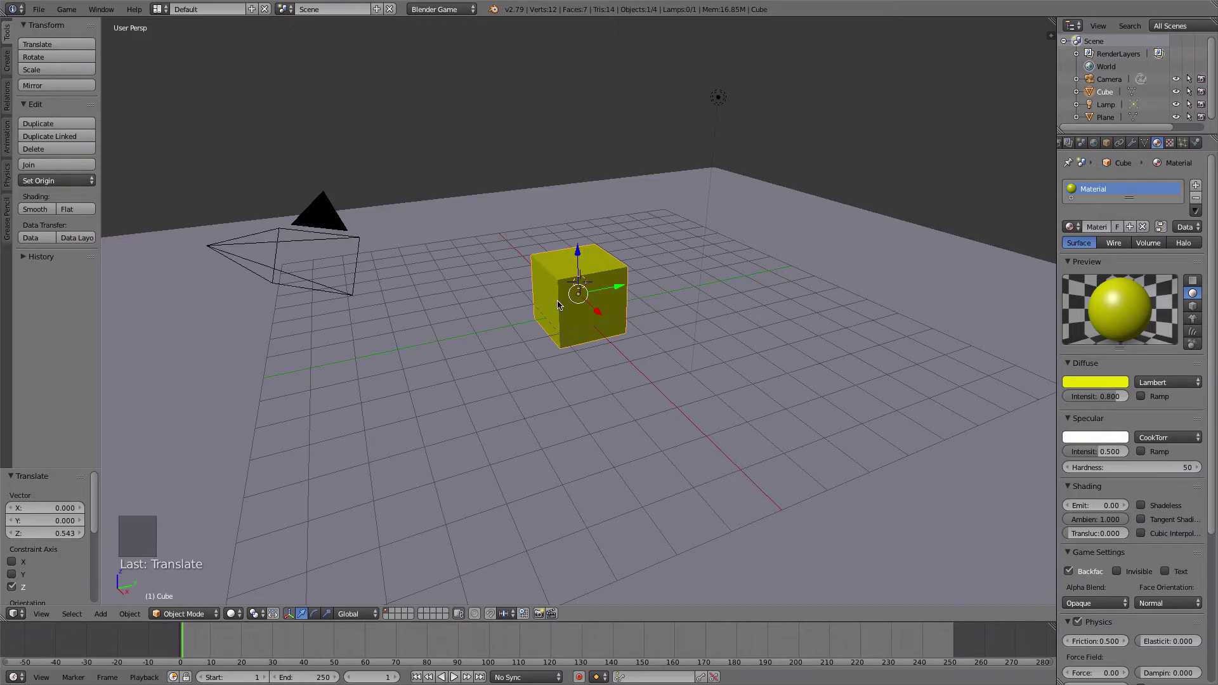
Give the ground plane a new material with a dark green diffuse color.
right_click(505, 196)
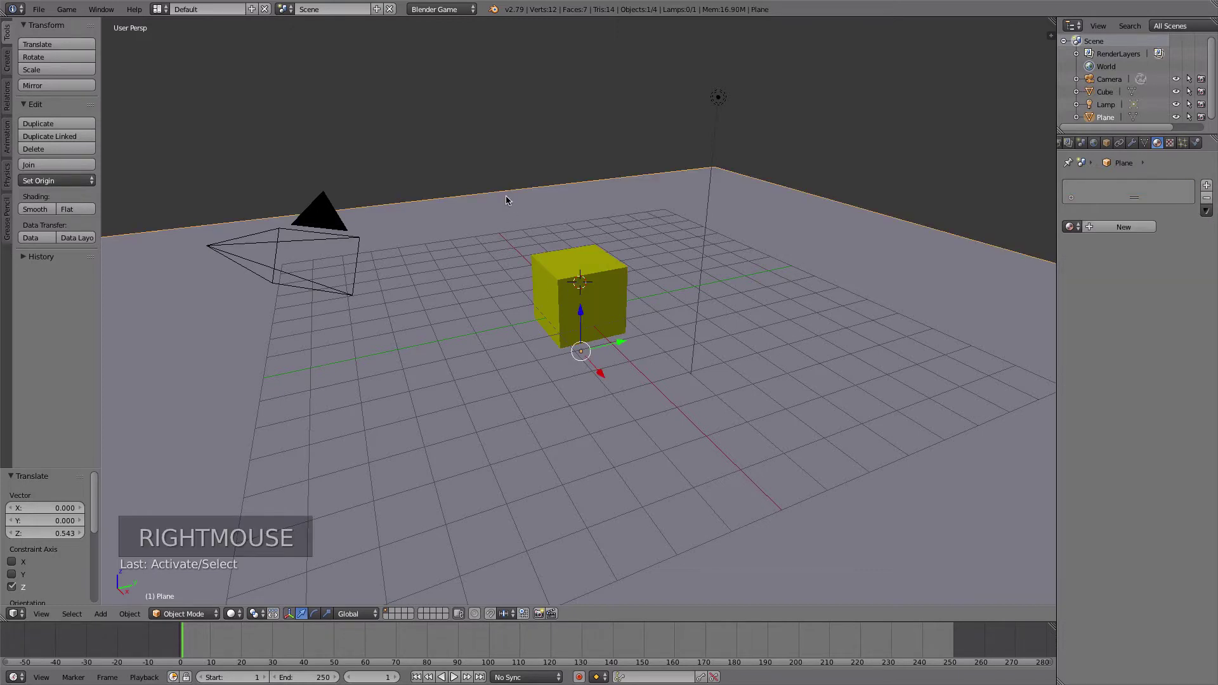
left_click(1114, 227)
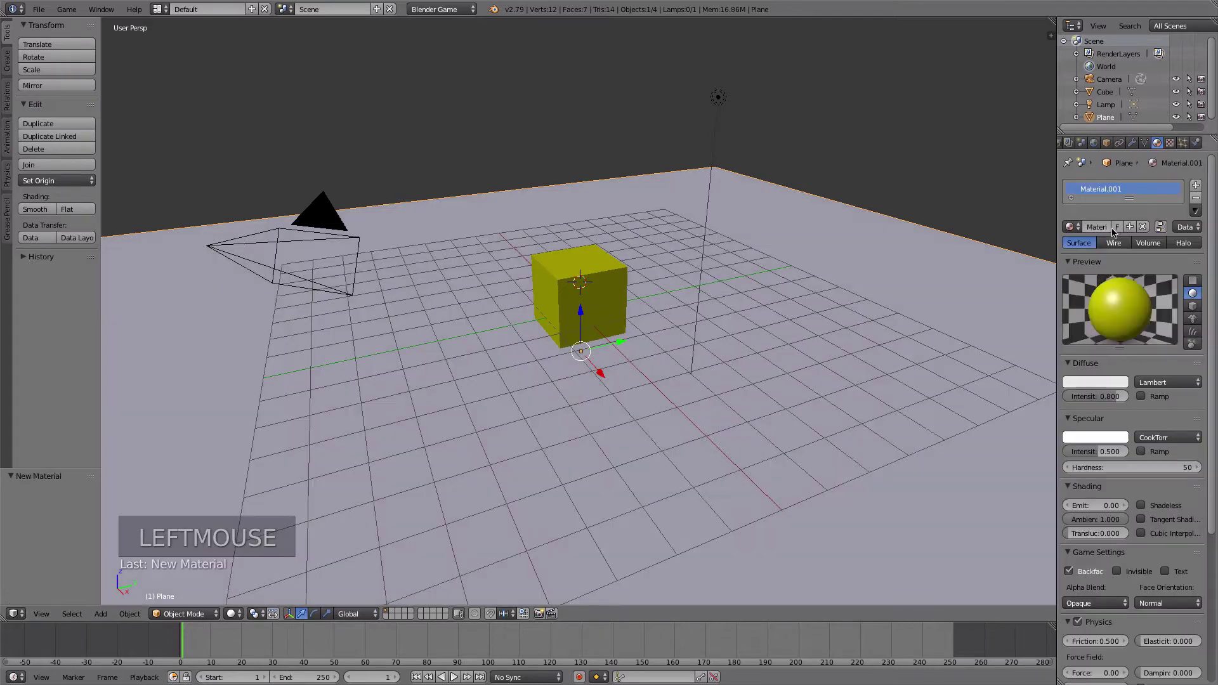
left_click(1106, 383)
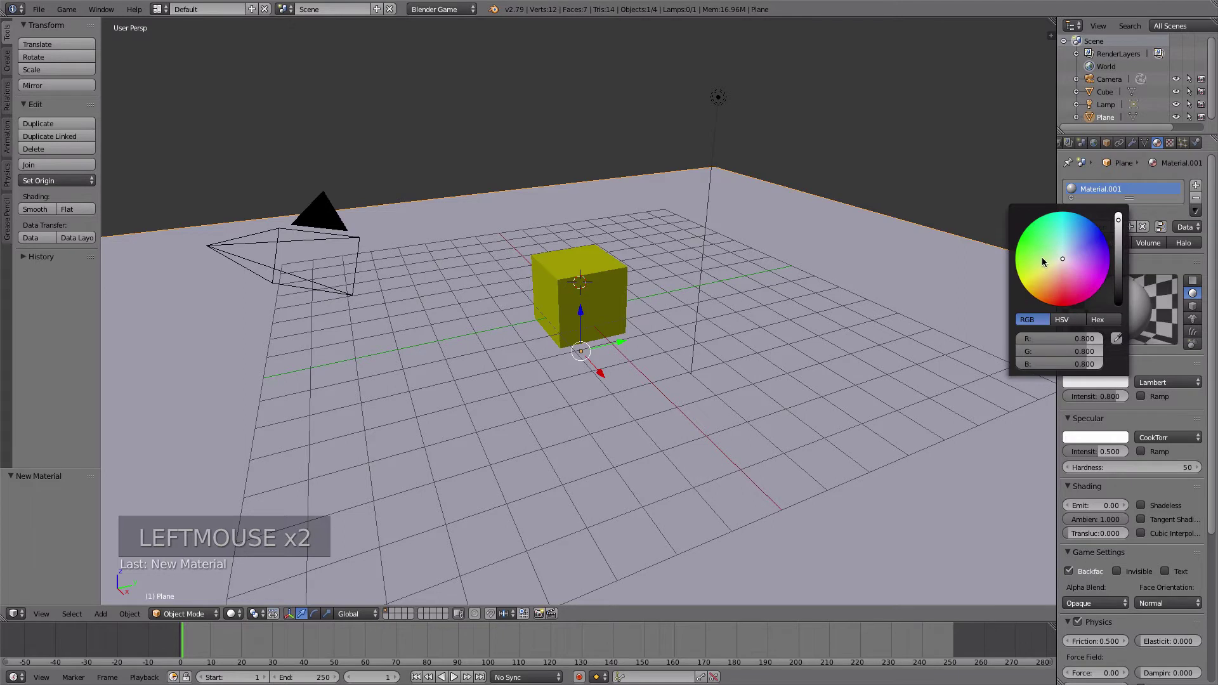
left_click(1024, 230)
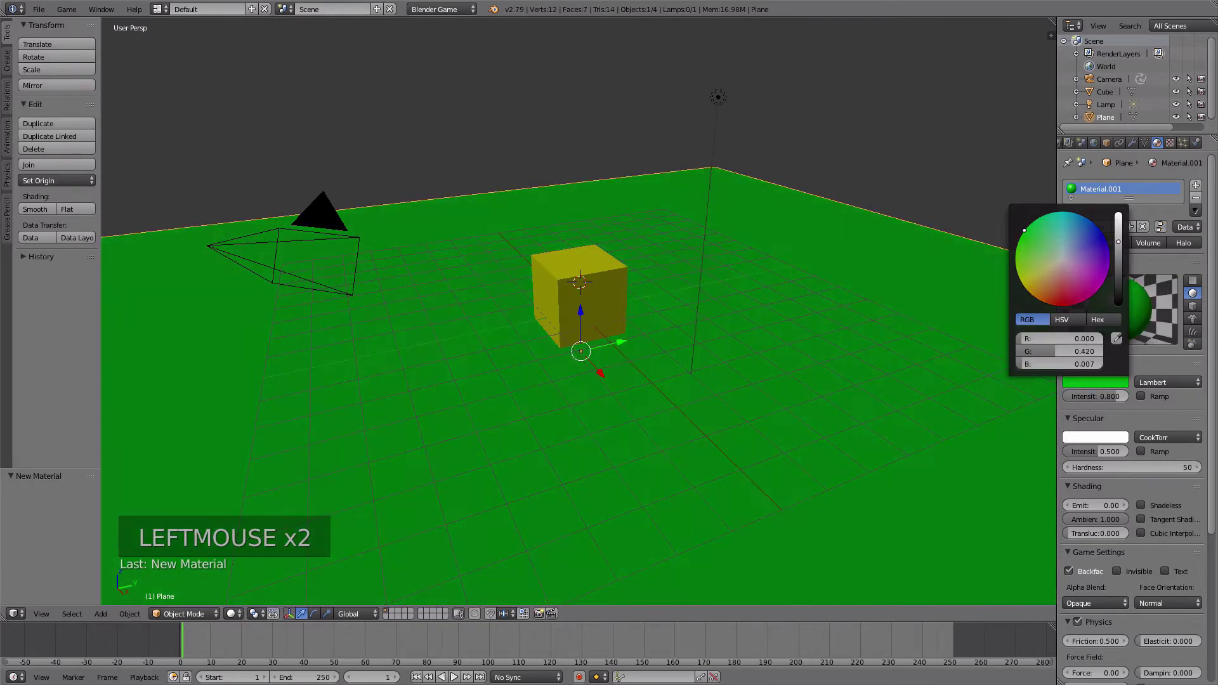
left_click(1118, 246)
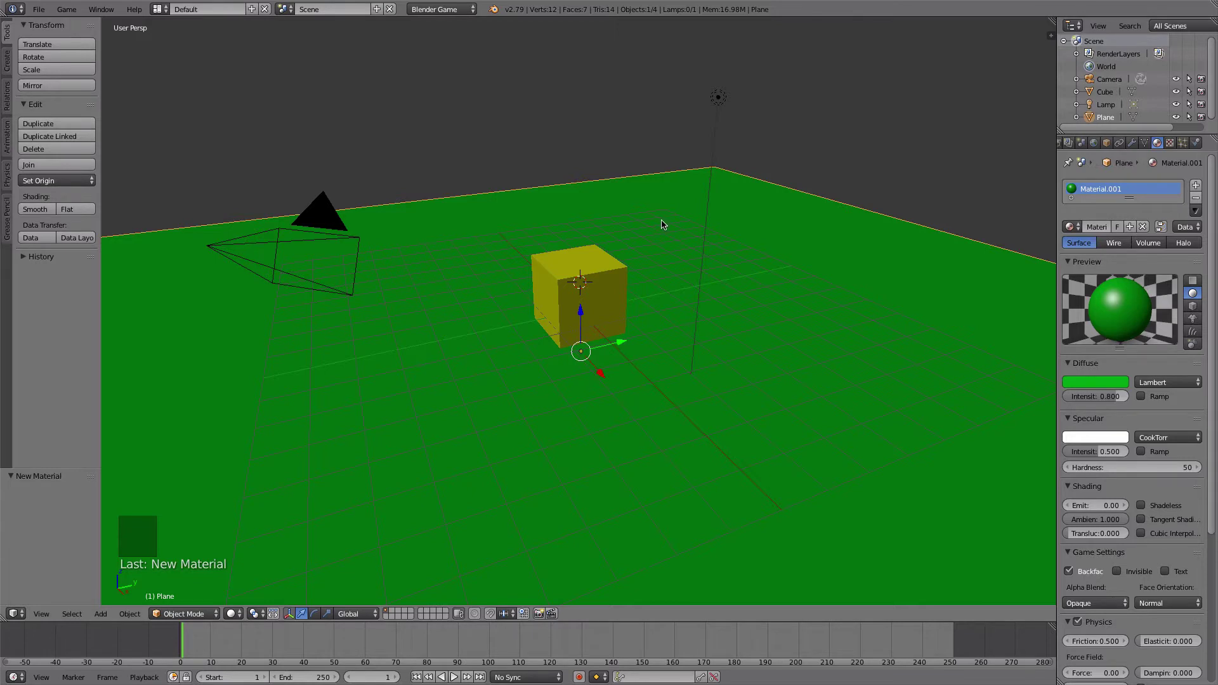
scroll(660, 224, "down", 7)
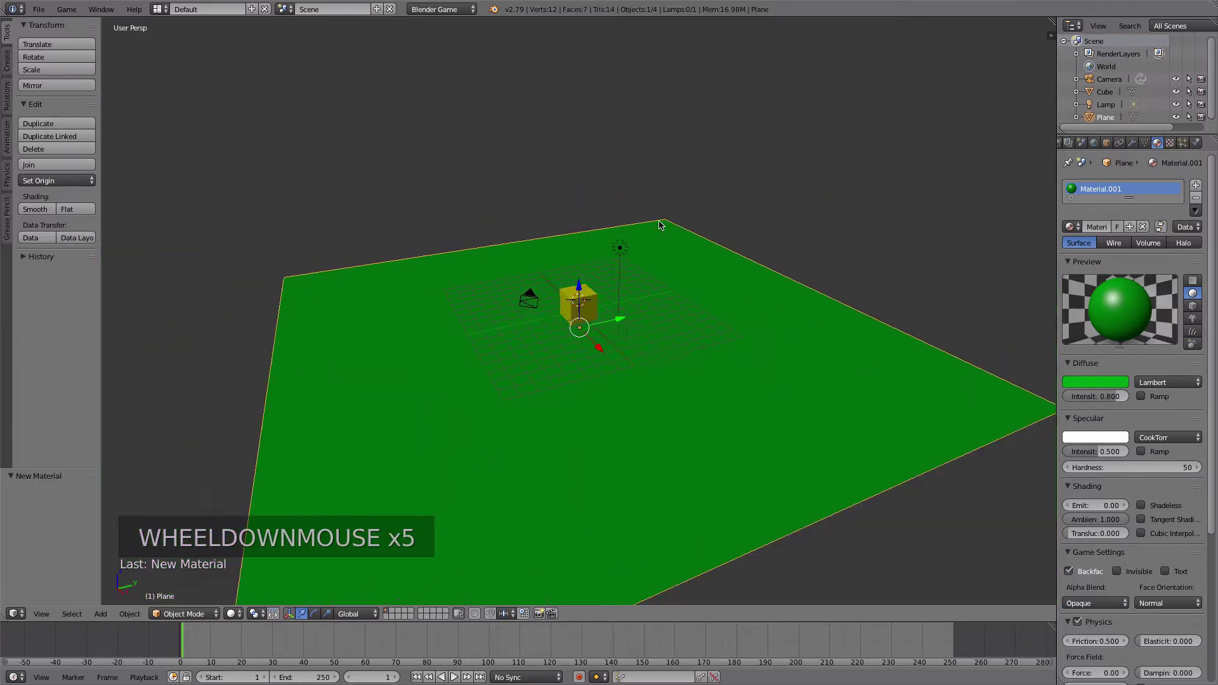
scroll(659, 225, "up", 1)
scroll(660, 225, "up", 6)
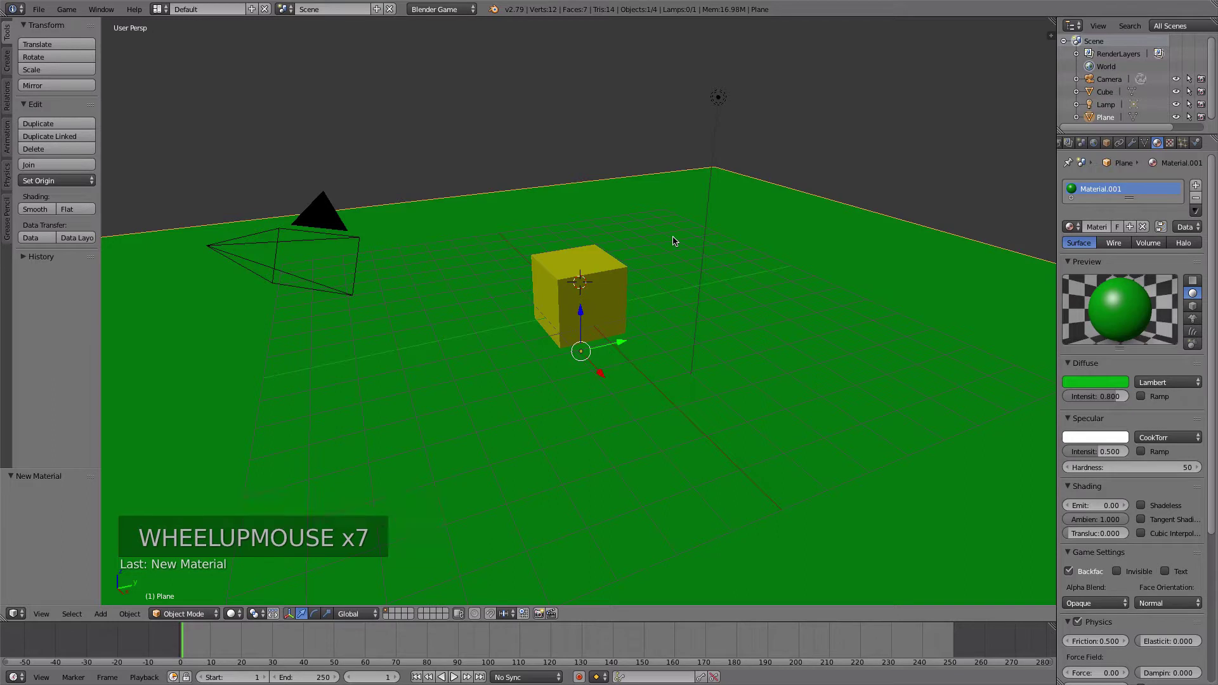
scroll(674, 241, "down", 2)
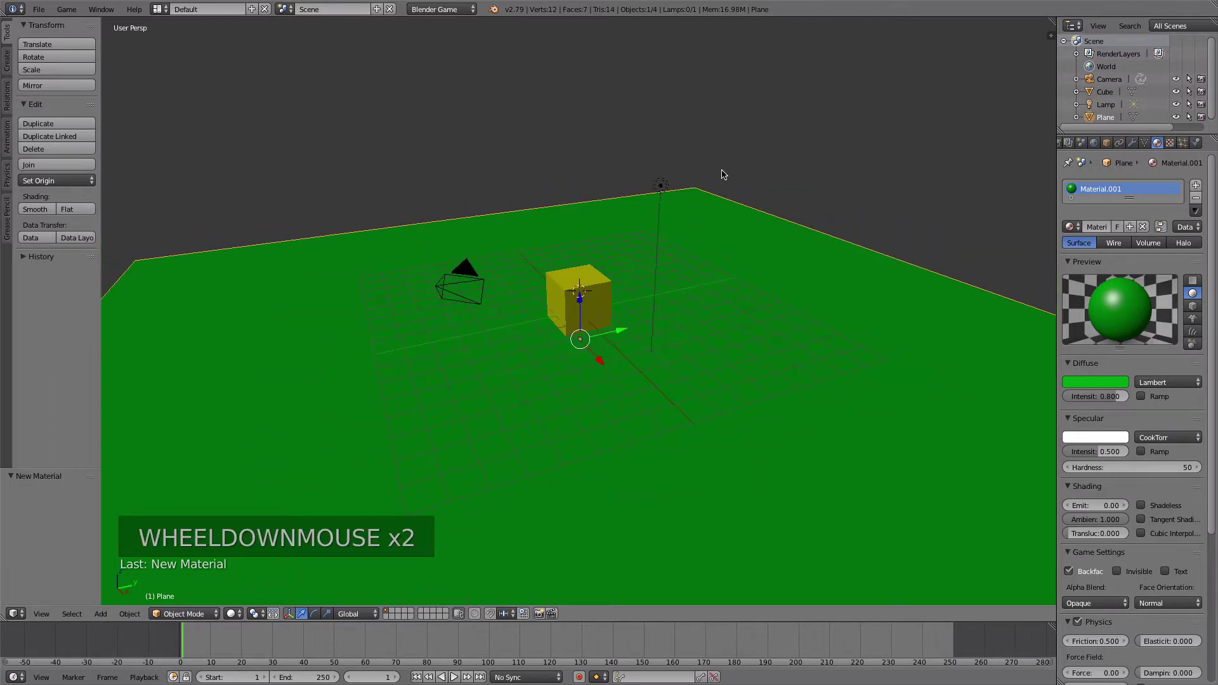
mouse_move(723, 174)
middle_mouse_down()
mouse_move(647, 158)
mouse_move(594, 166)
mouse_move(718, 184)
mouse_move(696, 155)
mouse_move(642, 168)
mouse_move(688, 179)
mouse_move(702, 169)
middle_mouse_up()
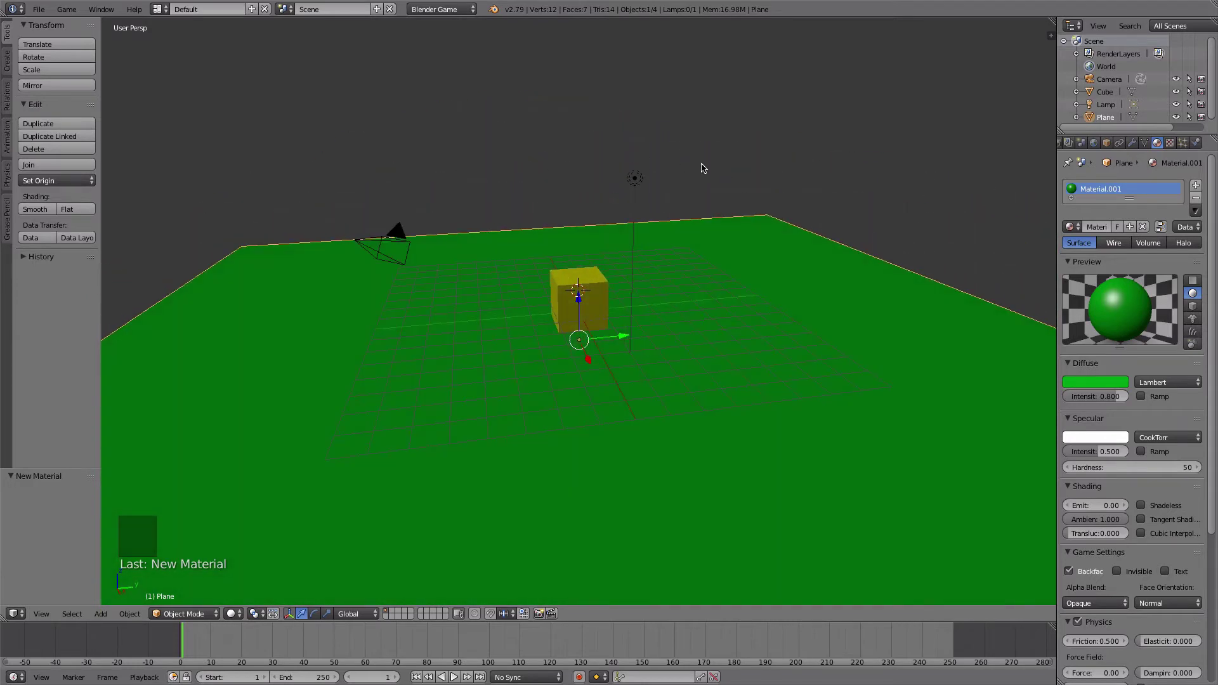
key("KP_7")
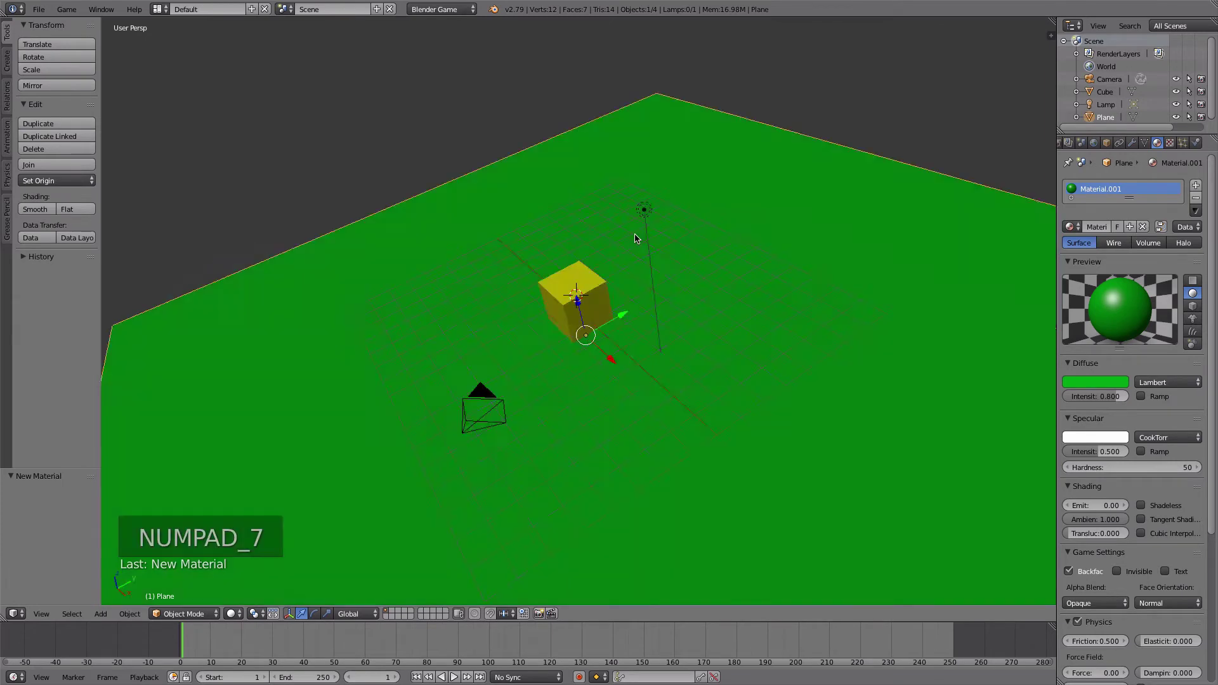
Examine the cube and ground plane in the top, front and right views, then from an angle.
scroll(637, 246, "down", 3)
scroll(637, 246, "up", 2)
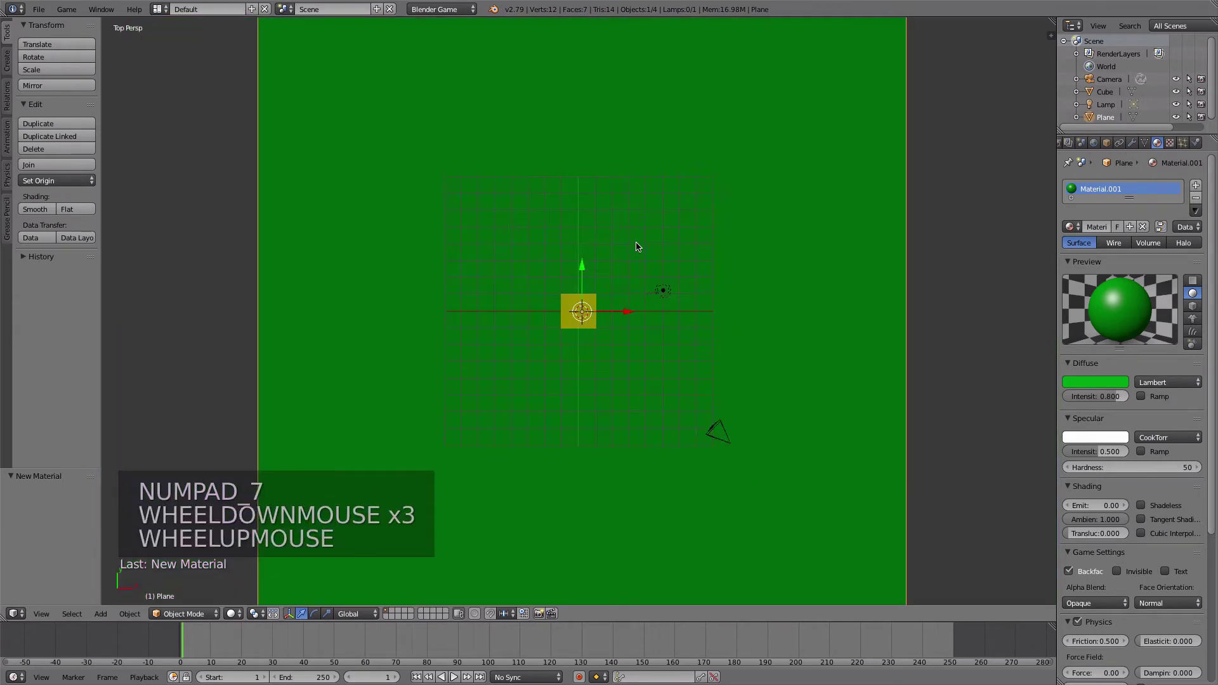
scroll(638, 246, "down", 2)
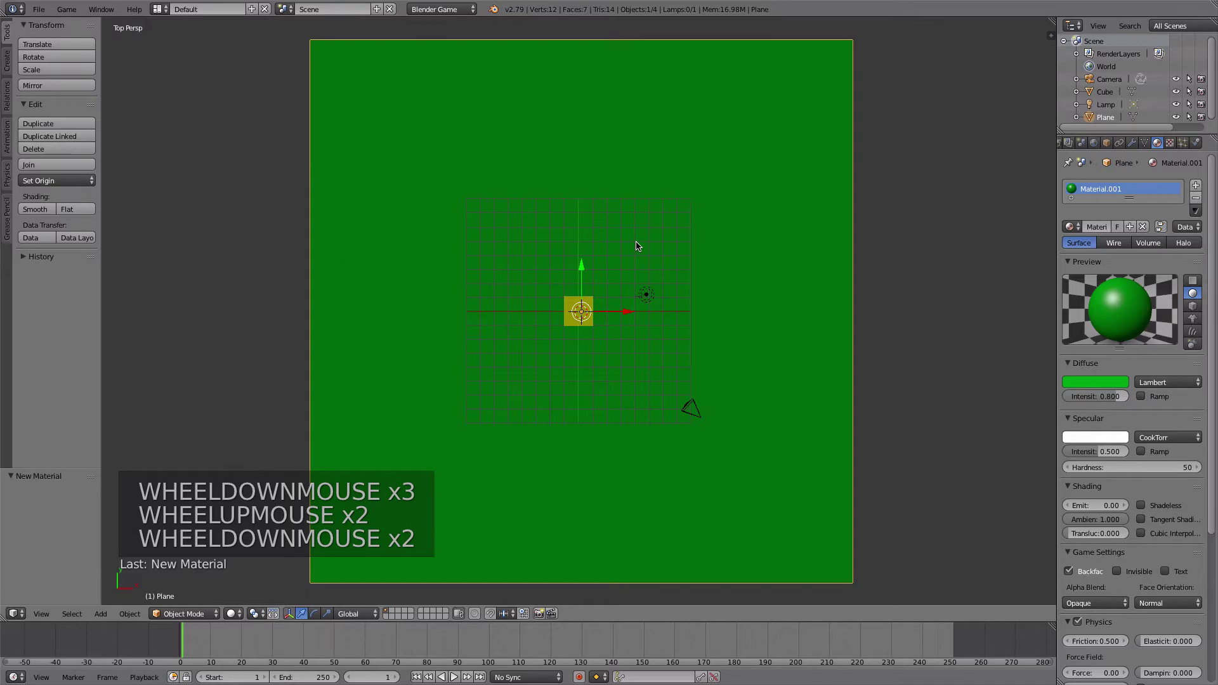
key("KP_1")
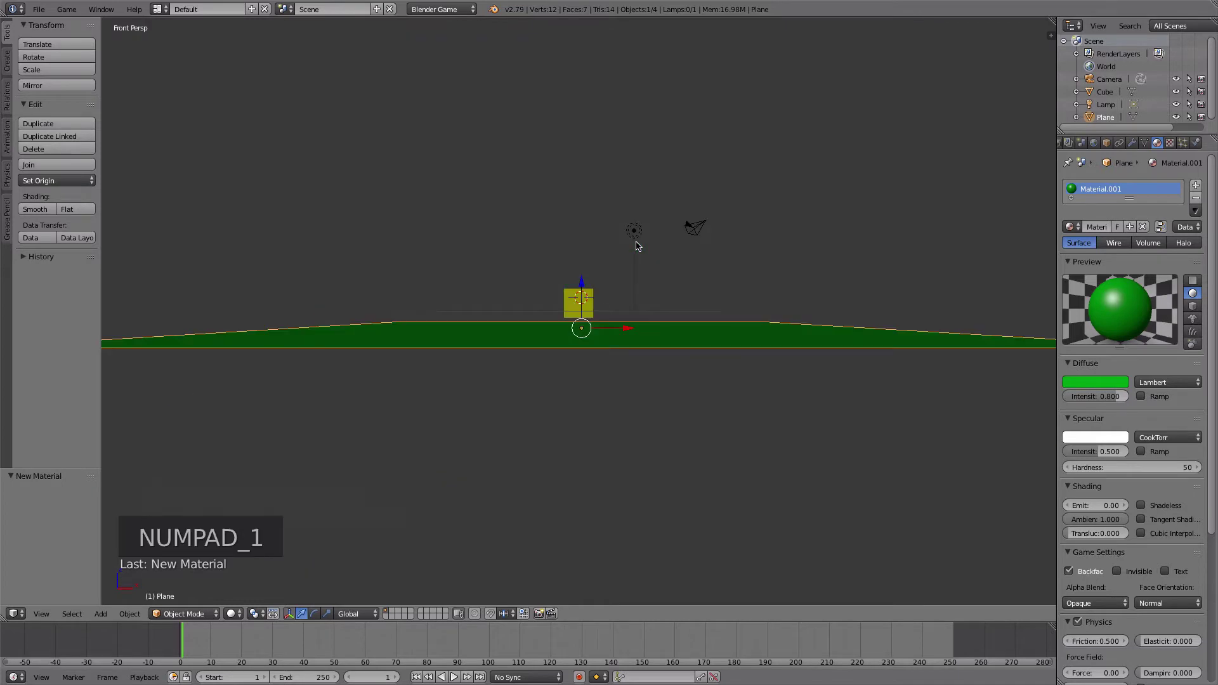
key("KP_3")
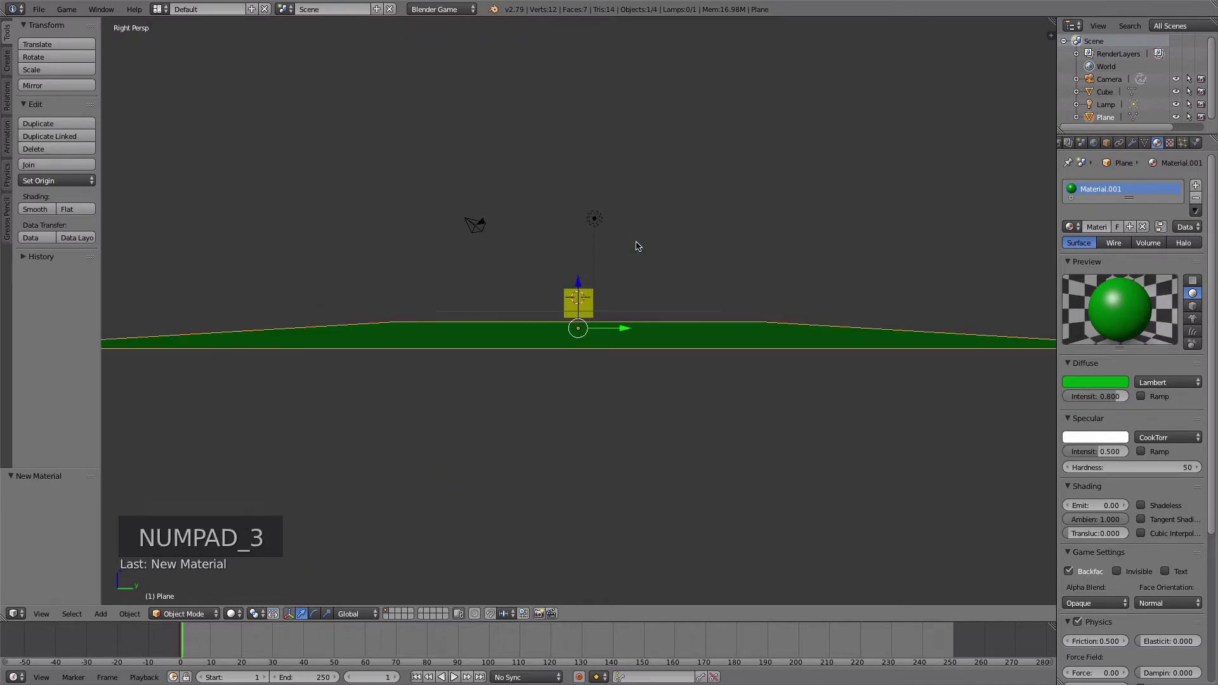
middle_click_drag(637, 246, 608, 263)
scroll(610, 262, "up", 4)
middle_click_drag(611, 262, 623, 265)
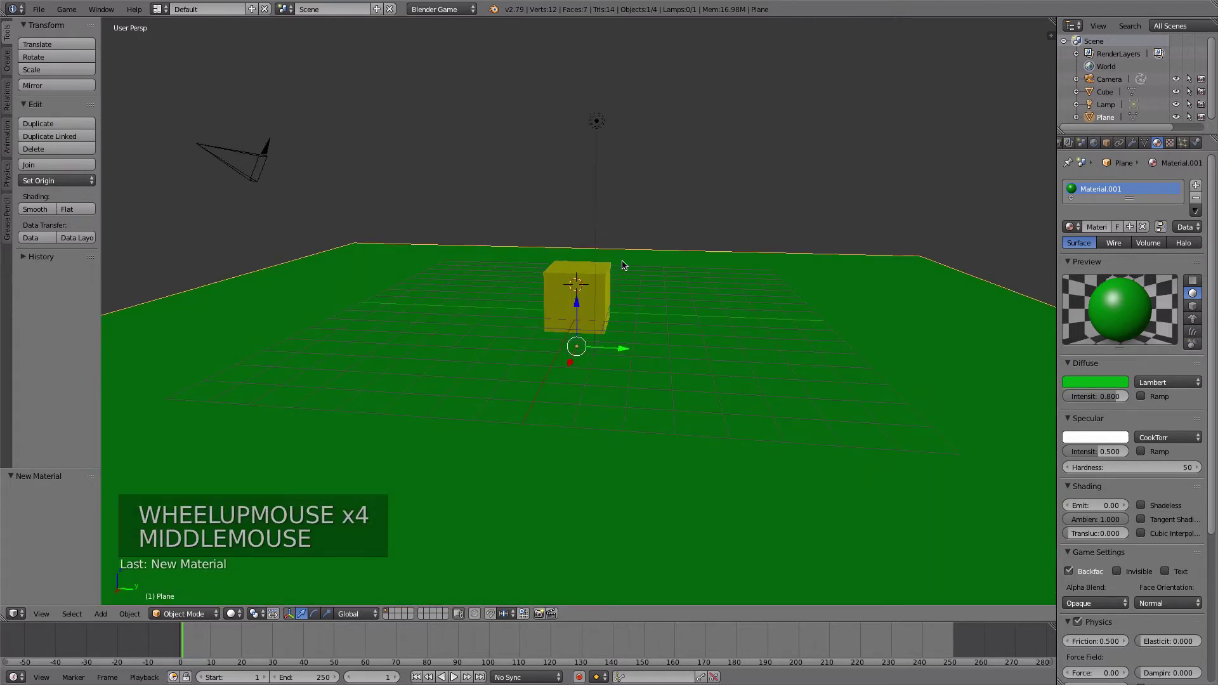
Compare the scene in orthographic and perspective projection from several angles, including the right view.
key("KP_5")
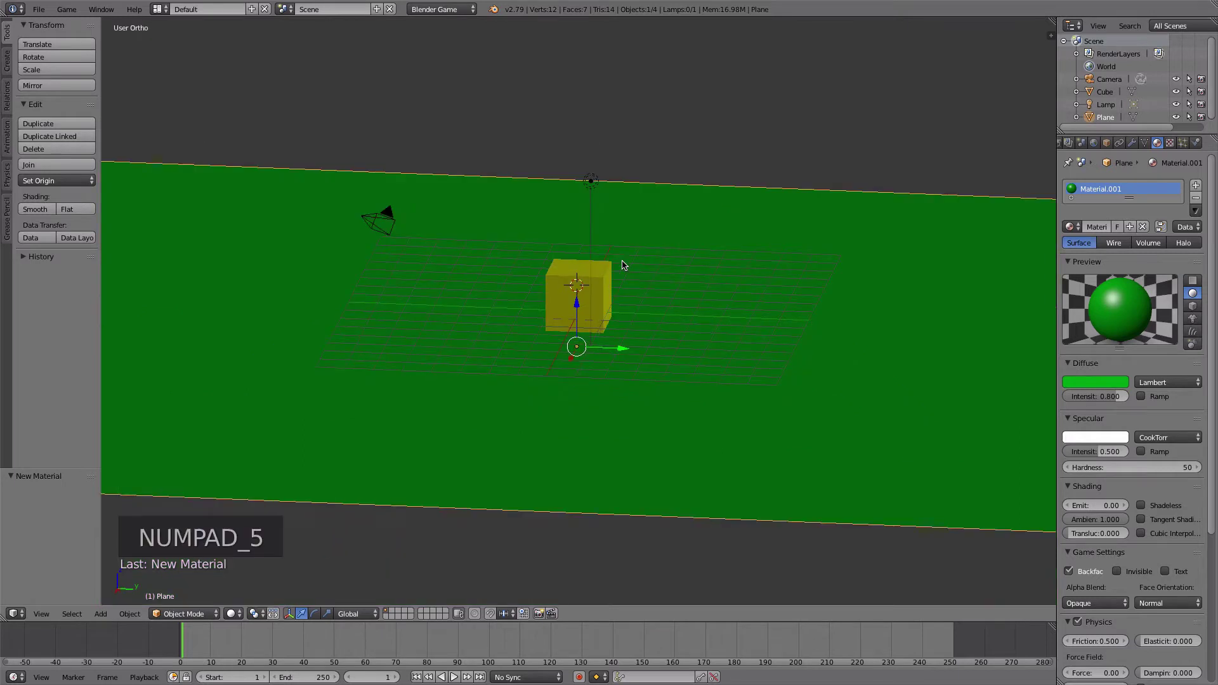
scroll(629, 266, "down", 4)
middle_click_drag(631, 267, 615, 318)
key("KP_5")
scroll(639, 276, "up", 2)
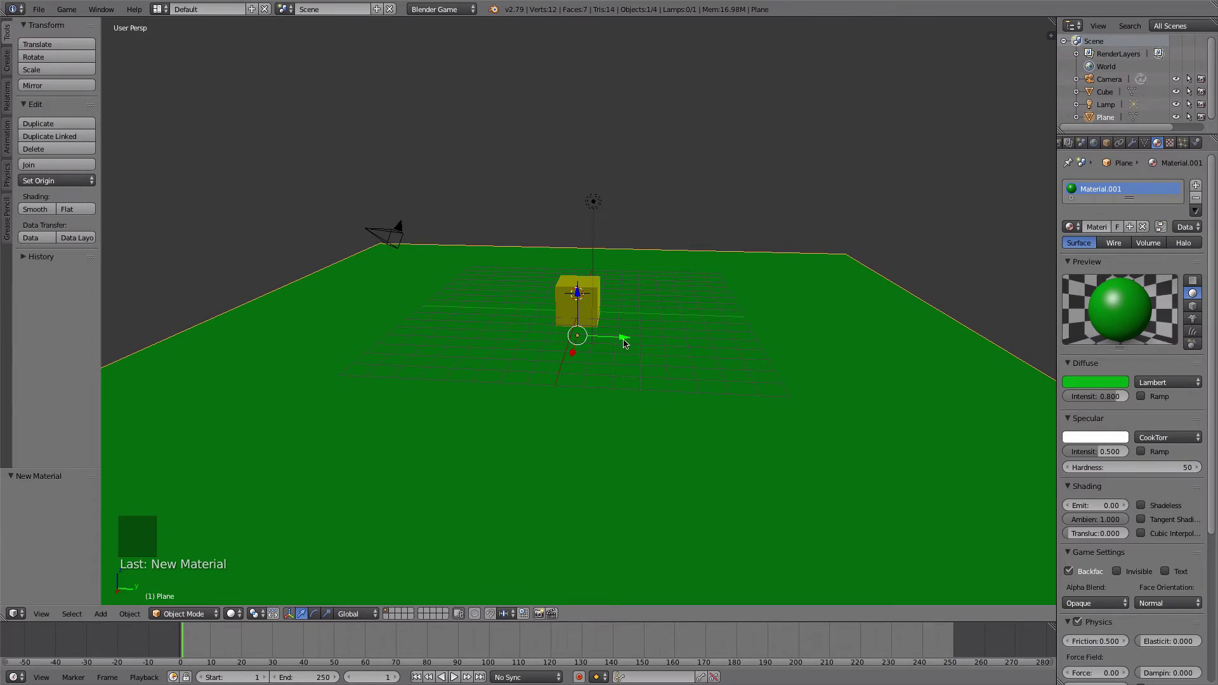
middle_click_drag(658, 229, 629, 243)
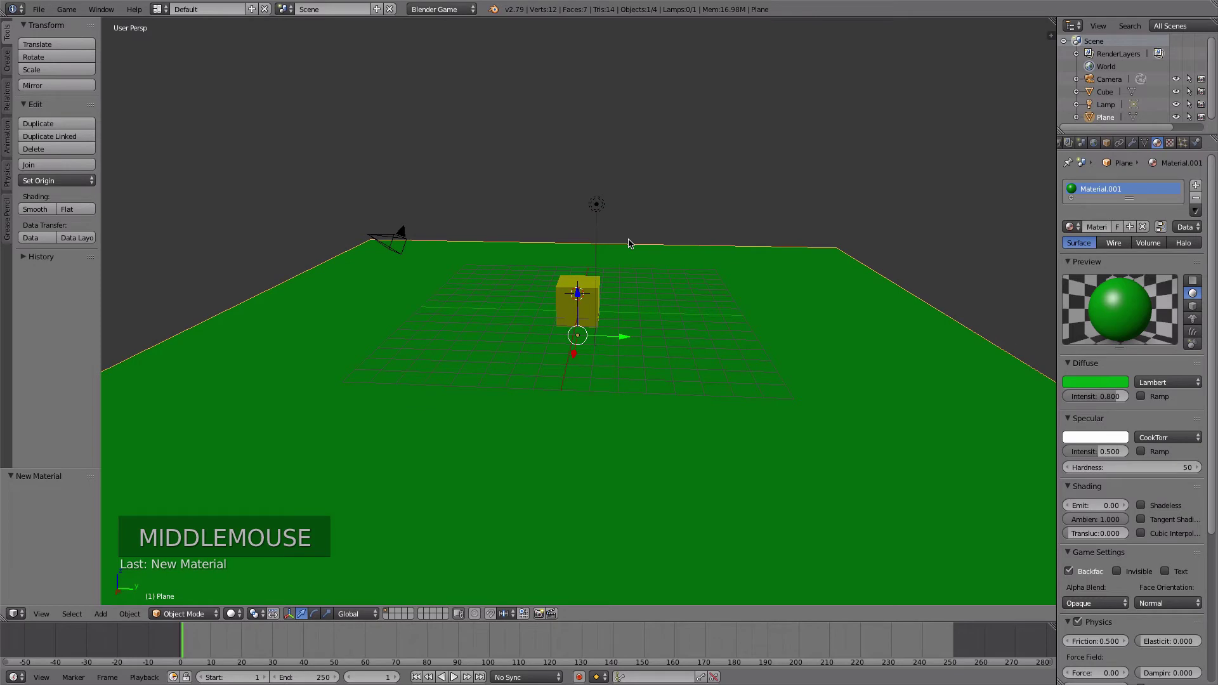
key("KP_3")
middle_click_drag(653, 209, 627, 245)
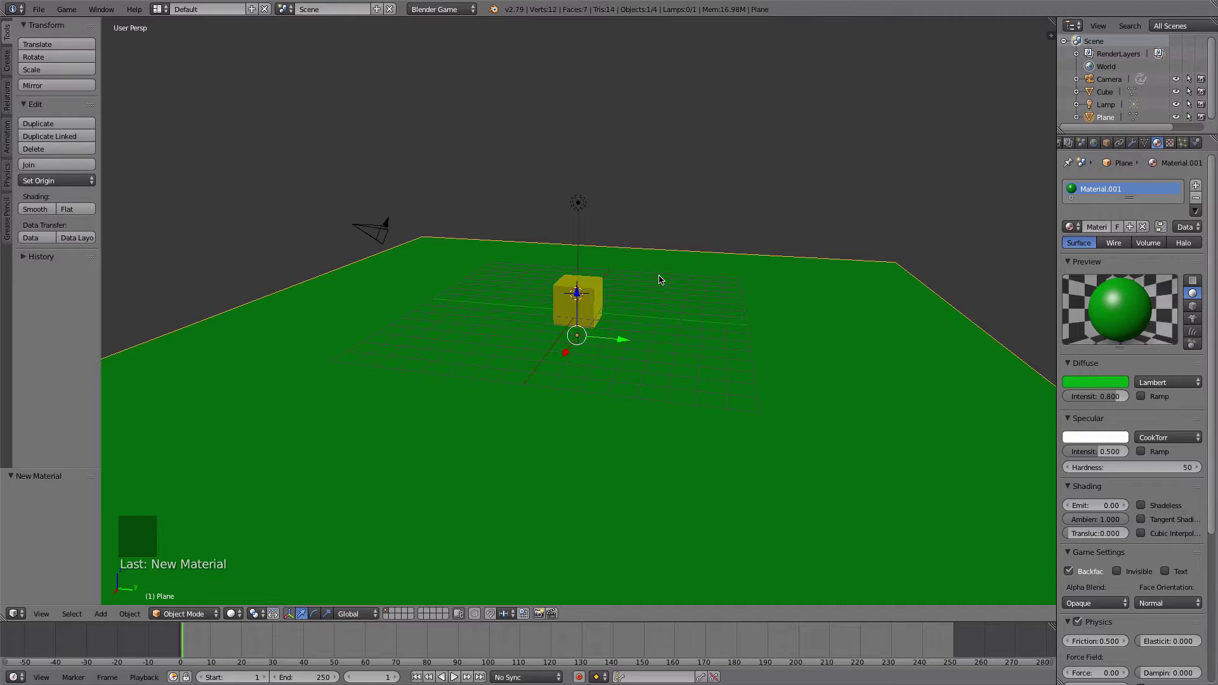
Set the viewport shading to Material, test-running the game before and after the change.
key("p")
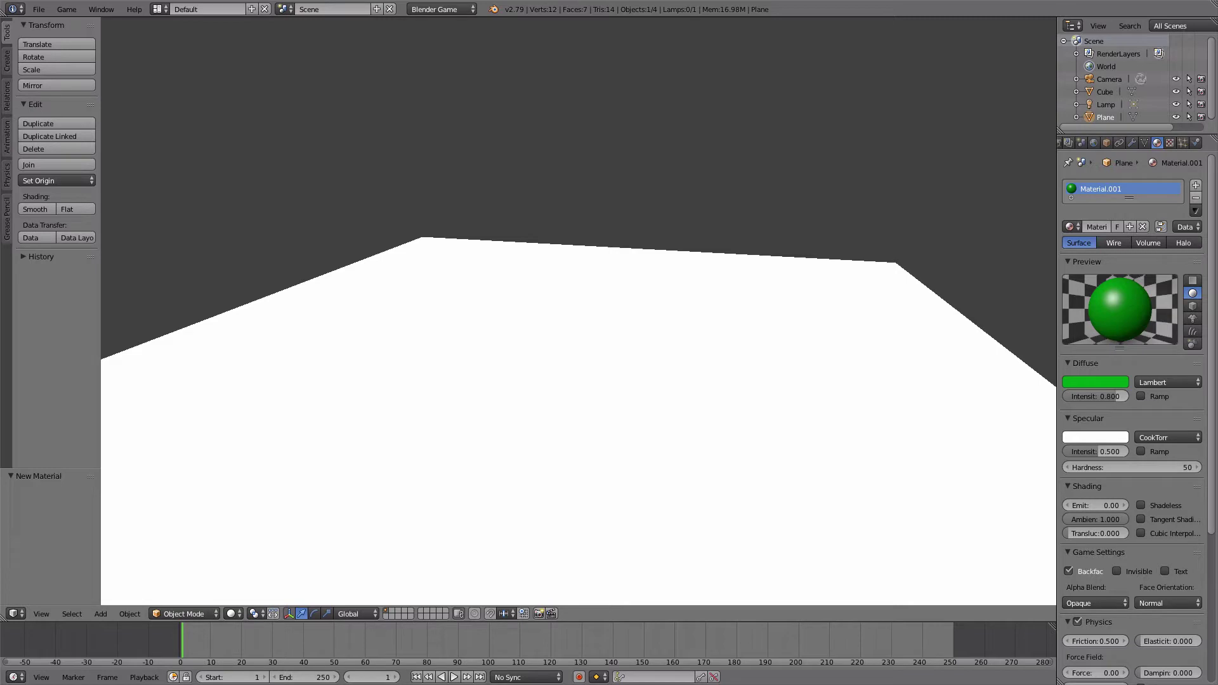
key("Escape")
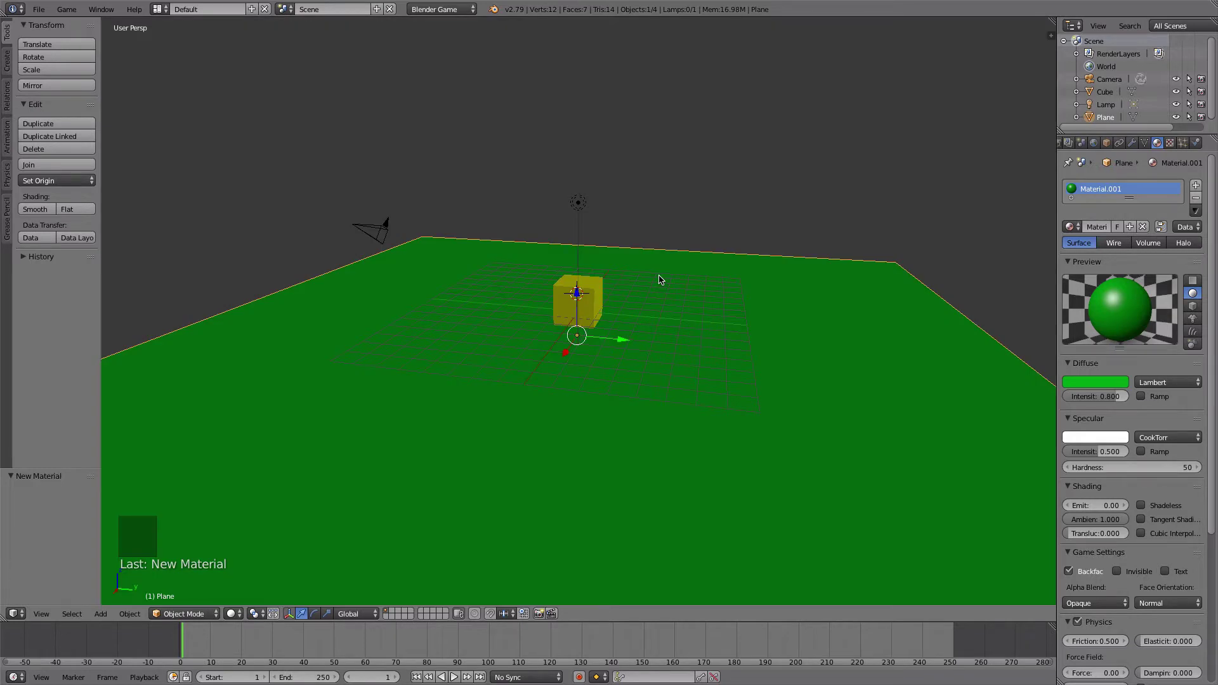
left_click(233, 614)
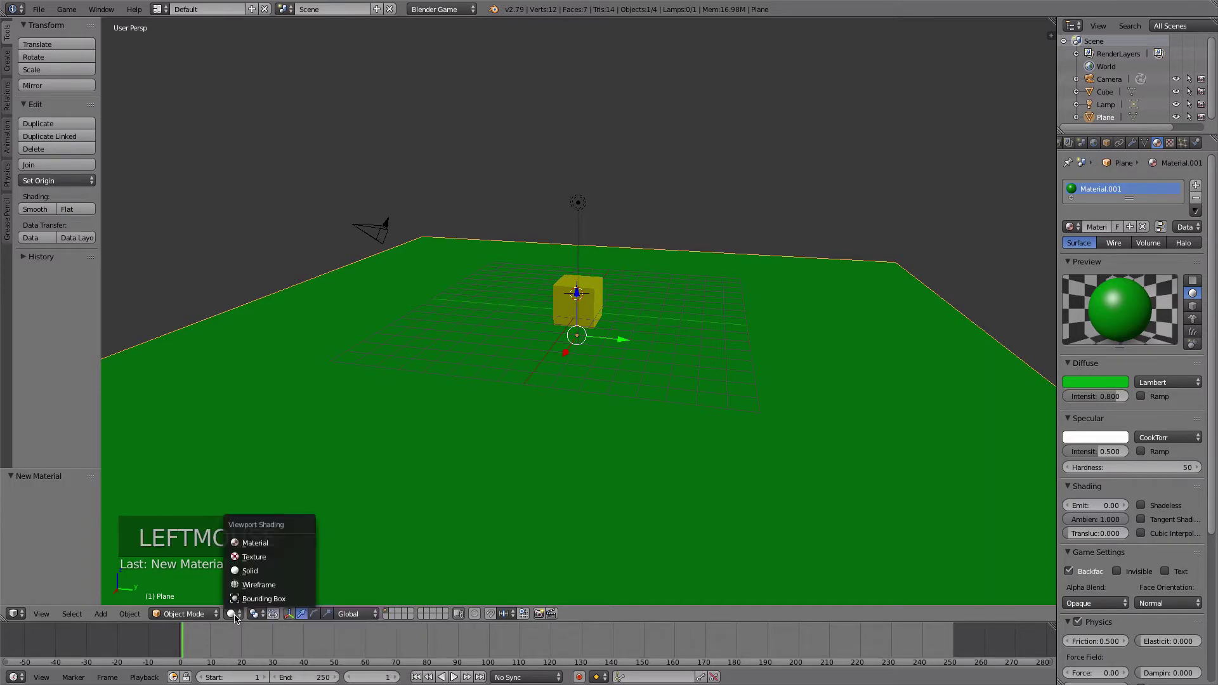
left_click(248, 544)
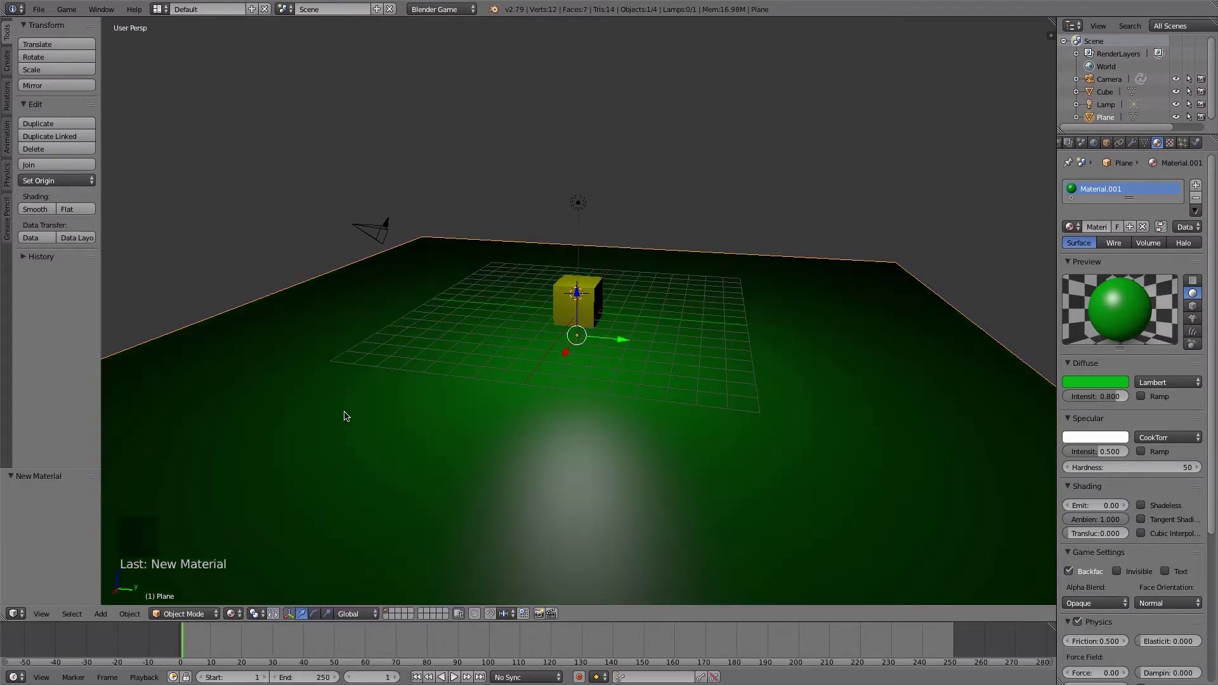
key("p")
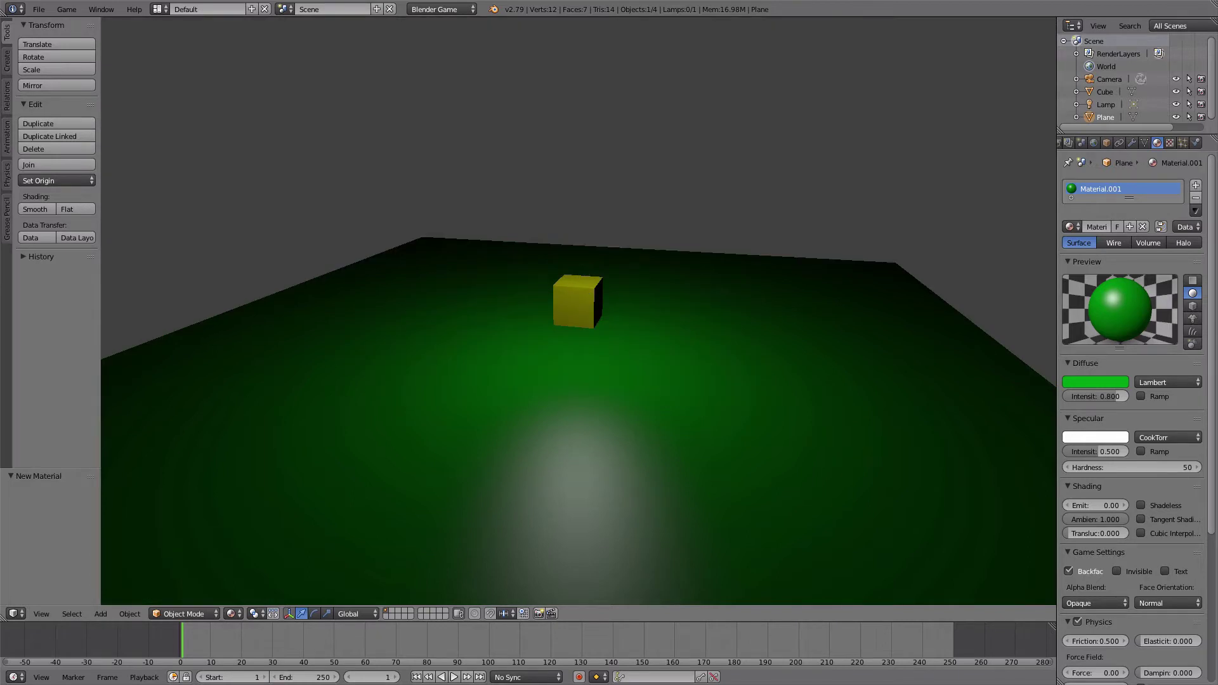
key("Escape")
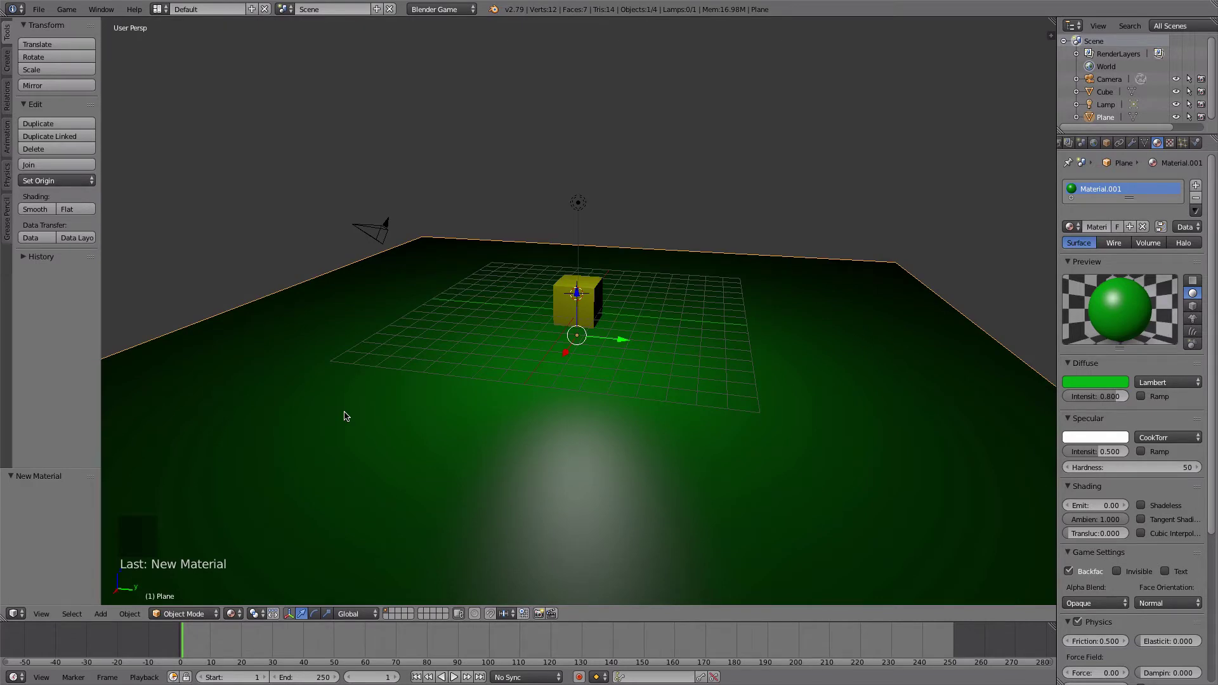
Select the cube, split the 3D view horizontally and change the lower area to the Logic Editor.
middle_click_drag(372, 391, 408, 396)
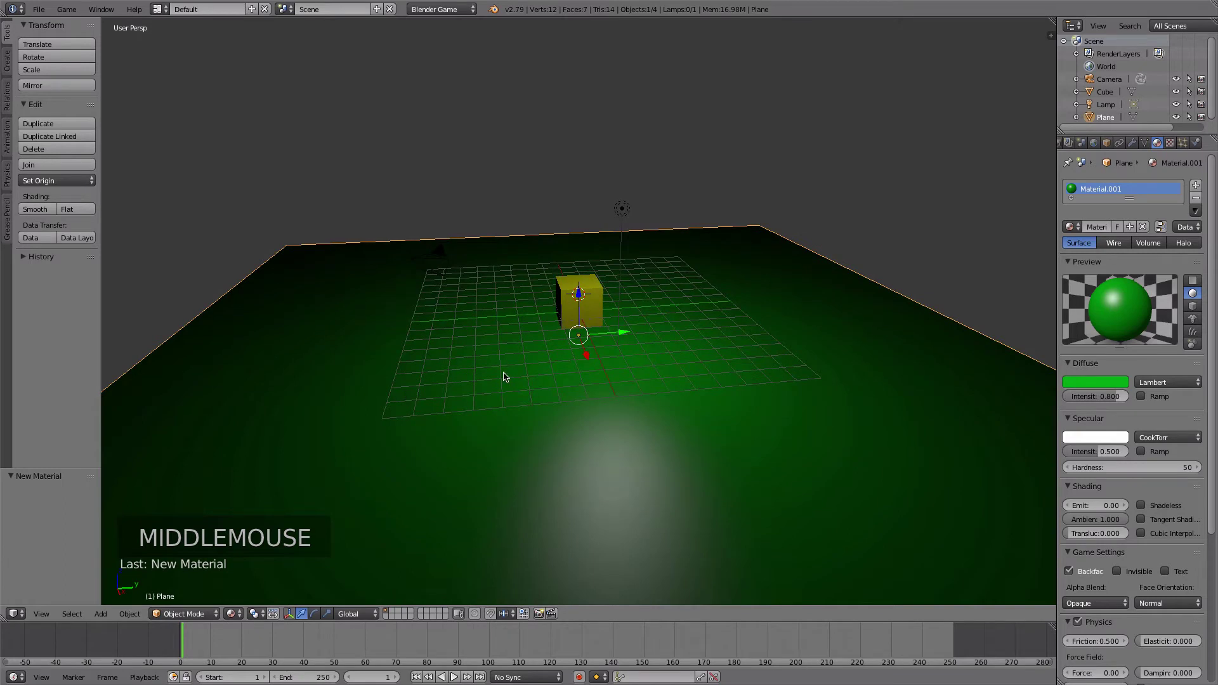
right_click(561, 288)
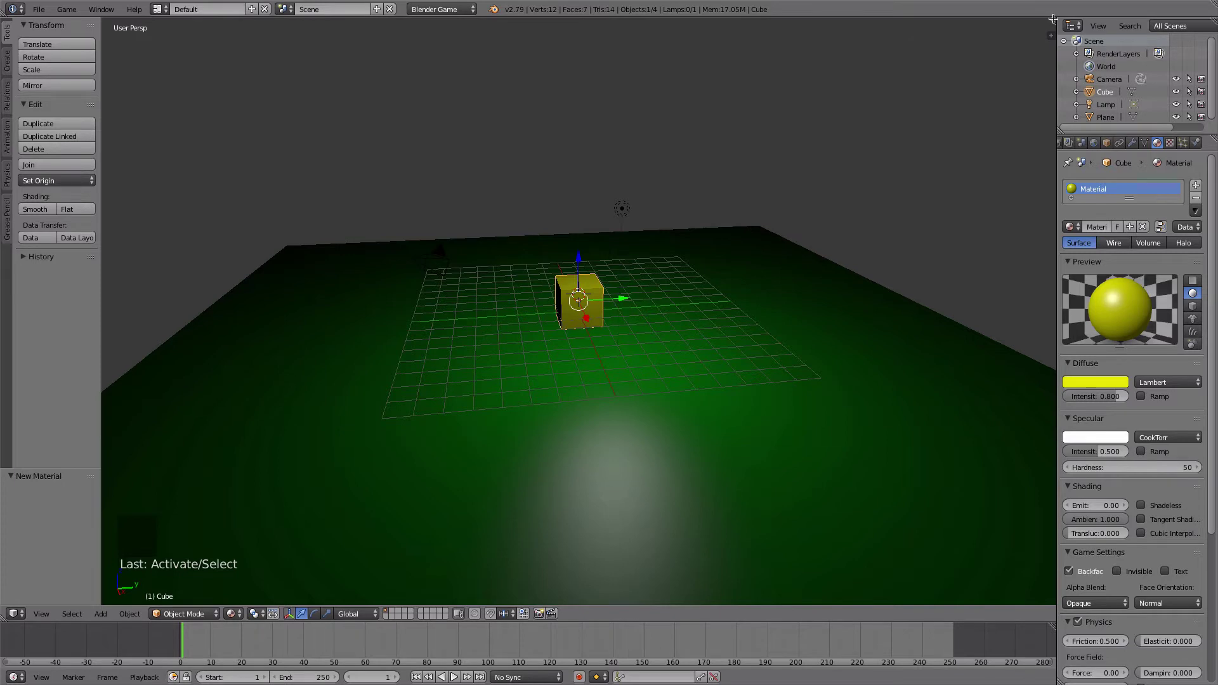
left_click(1052, 19)
left_click_drag(1053, 18, 1058, 442)
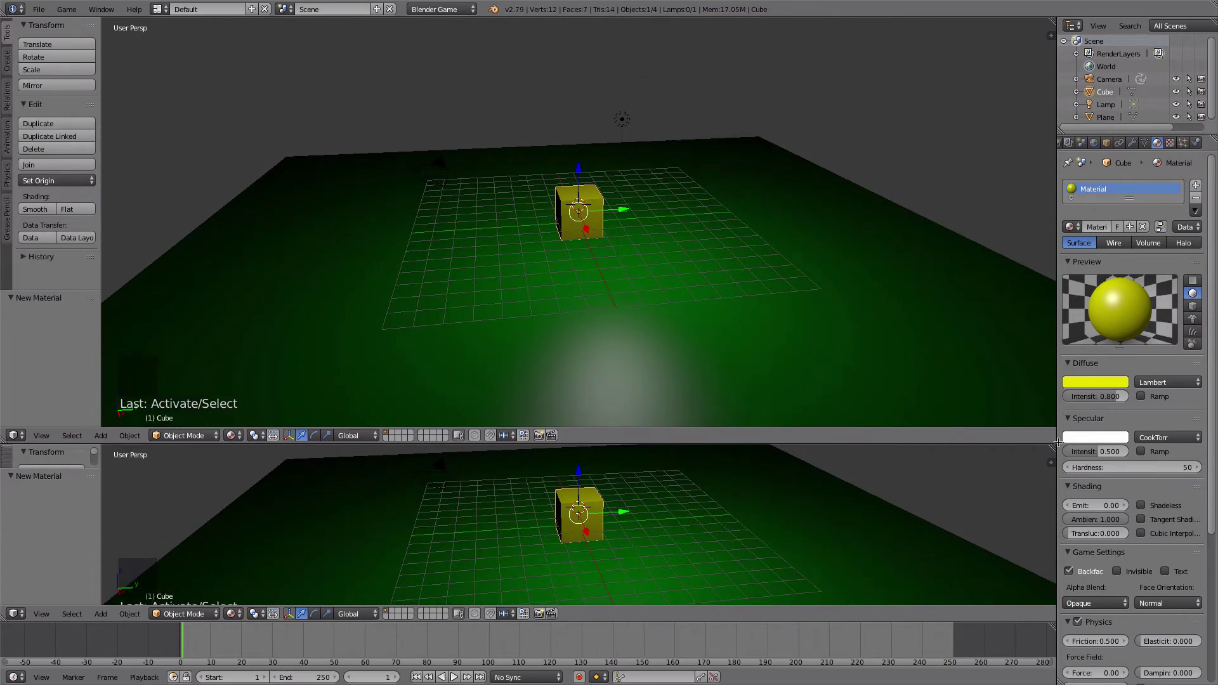
left_click(15, 615)
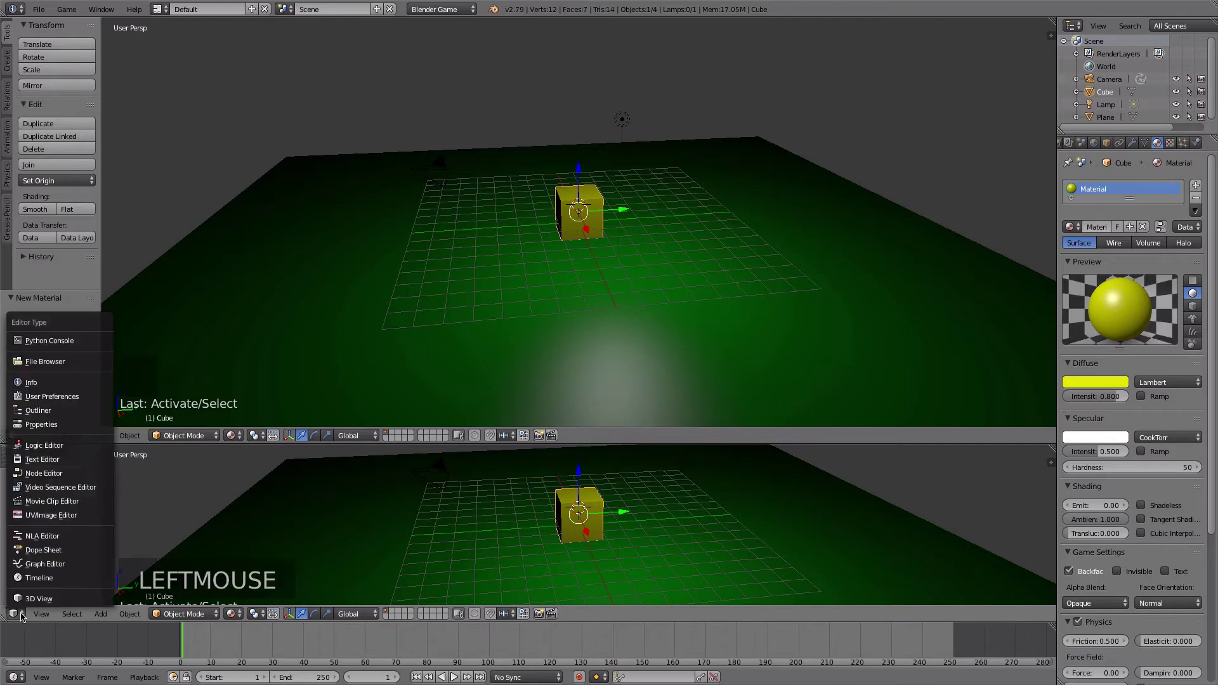
left_click(42, 446)
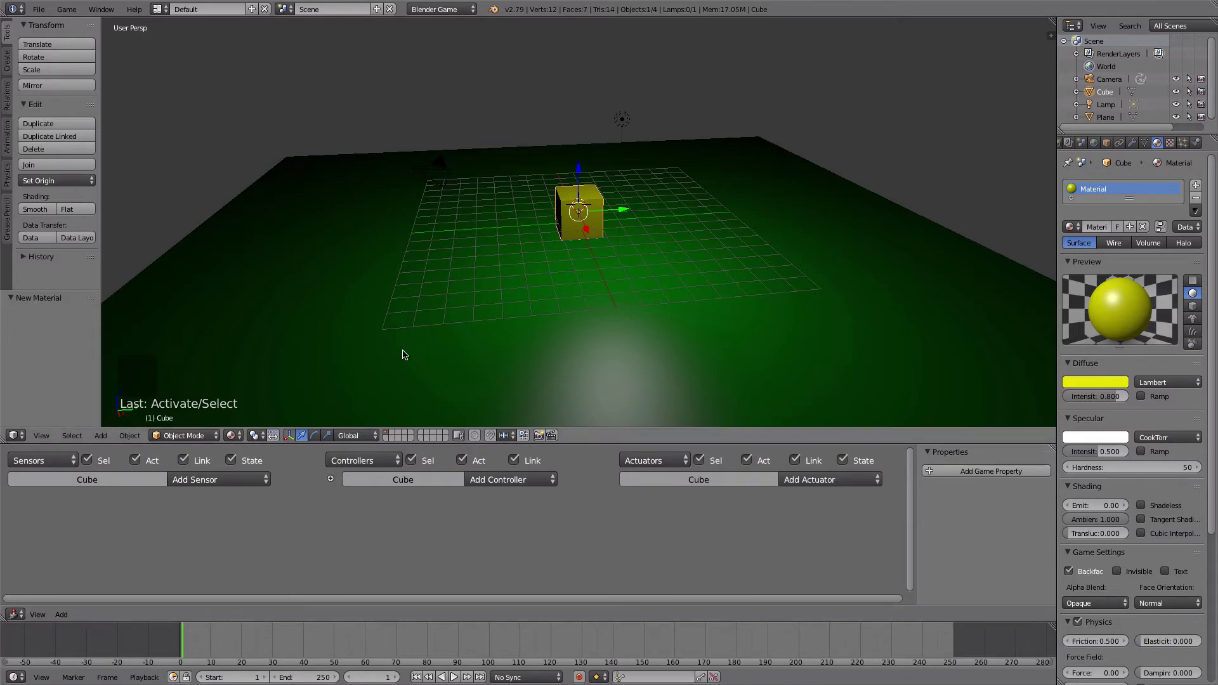
Add a Keyboard sensor to the cube and assign it the W key.
left_click(202, 481)
left_click(204, 377)
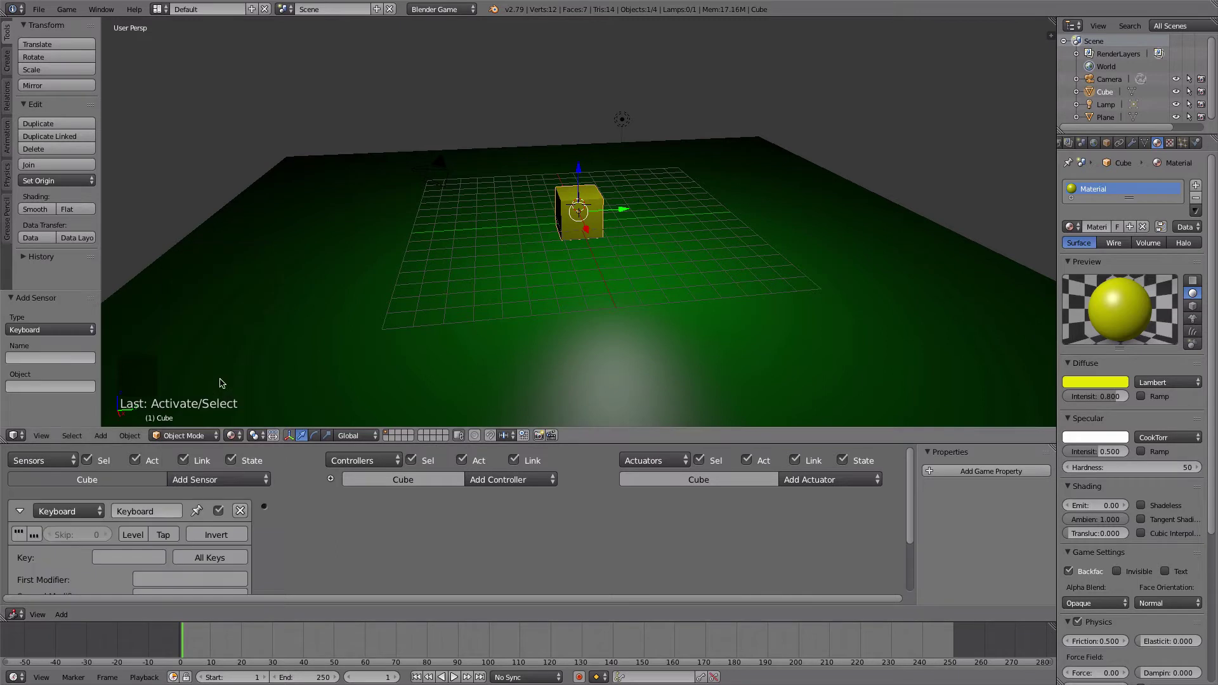
left_click(105, 558)
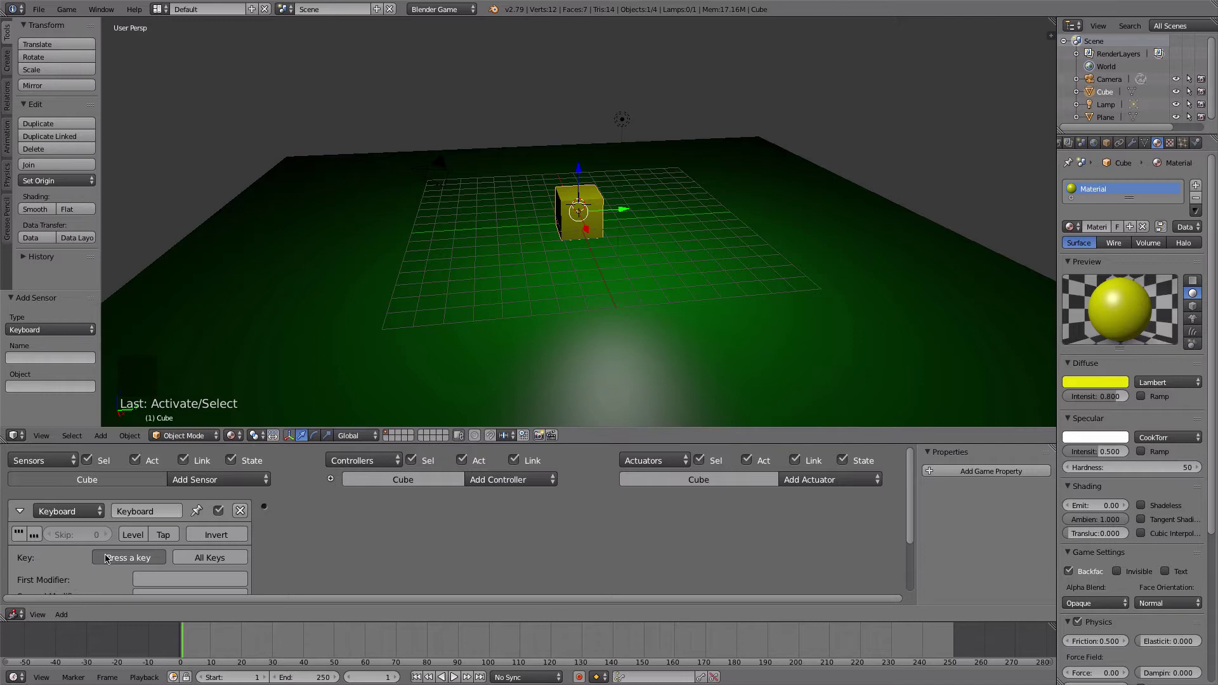
key("w")
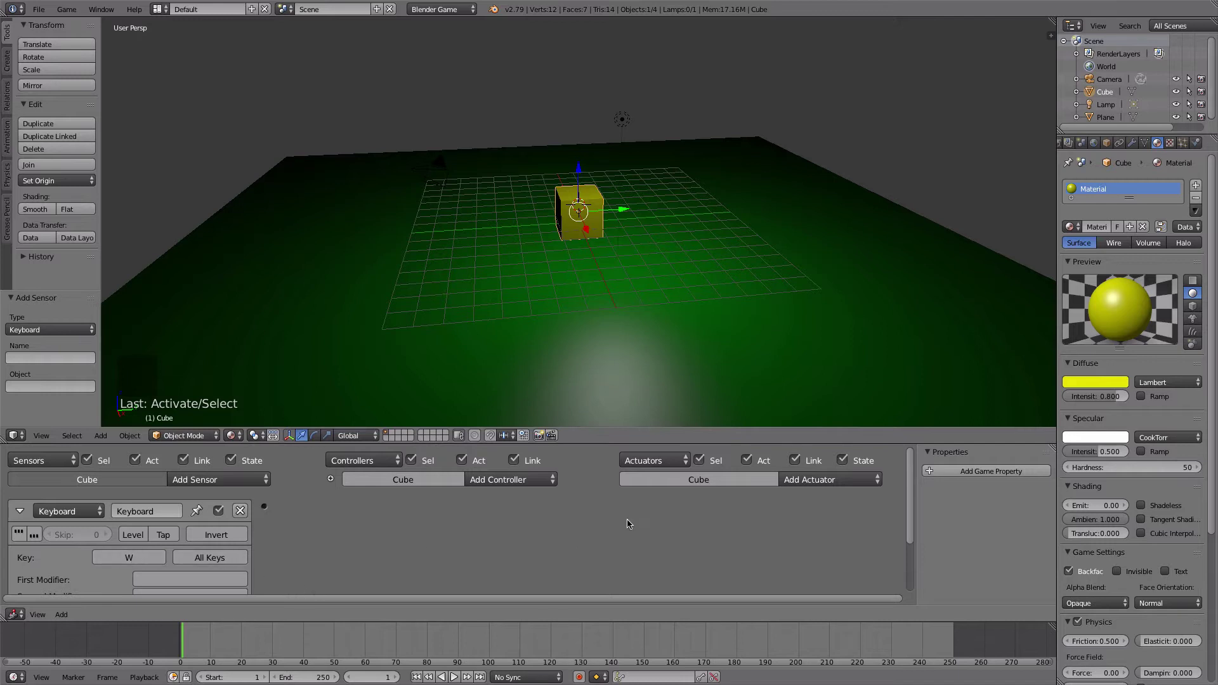
Add a Motion actuator to the cube with a Y location of 0.3 and link the Keyboard sensor to it.
left_click(804, 482)
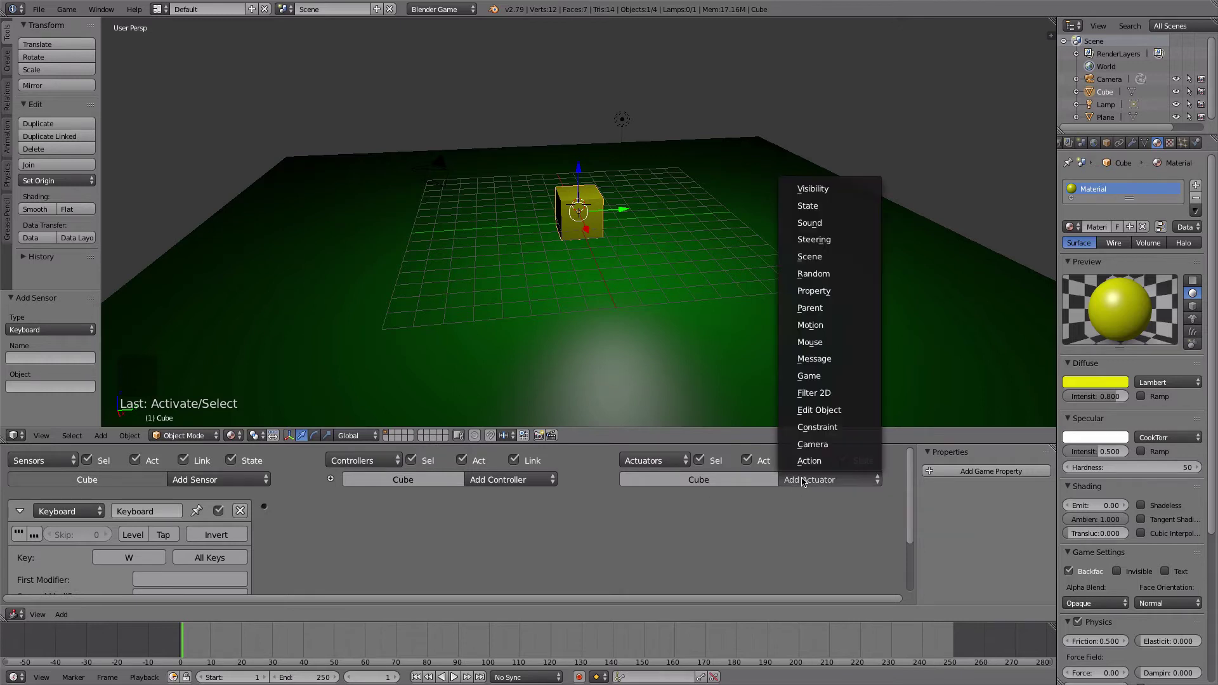
left_click(825, 325)
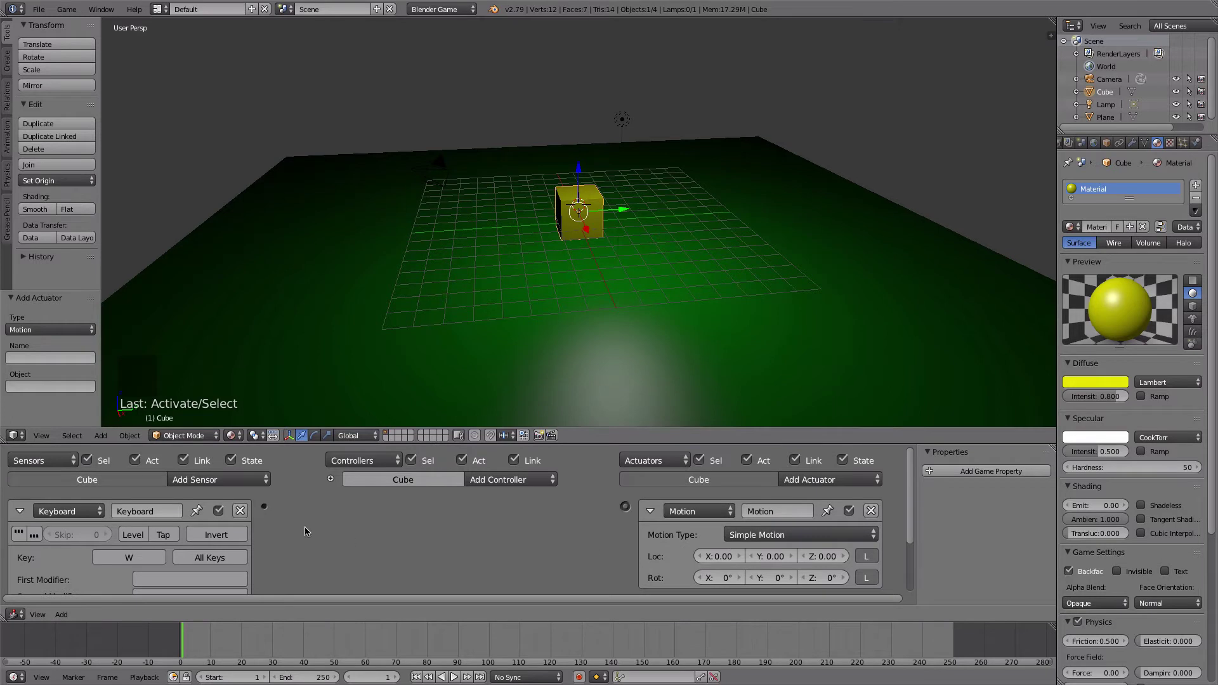
left_click(774, 558)
type(".3")
key("Return")
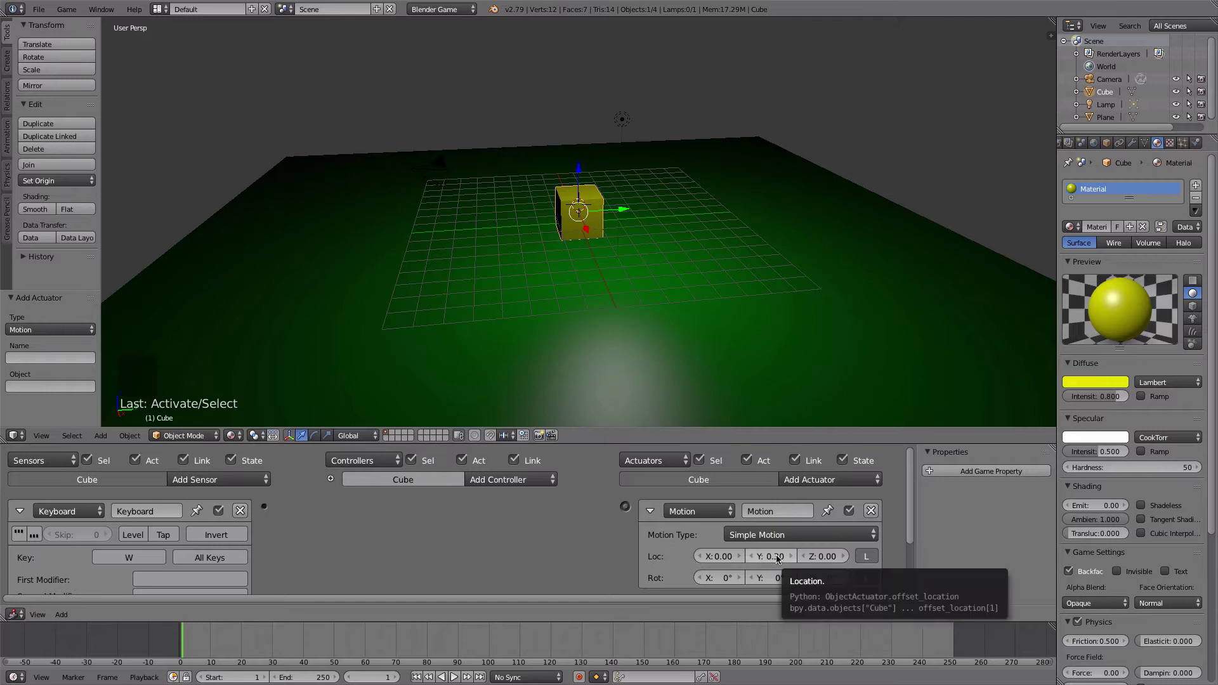
left_click_drag(265, 507, 625, 508)
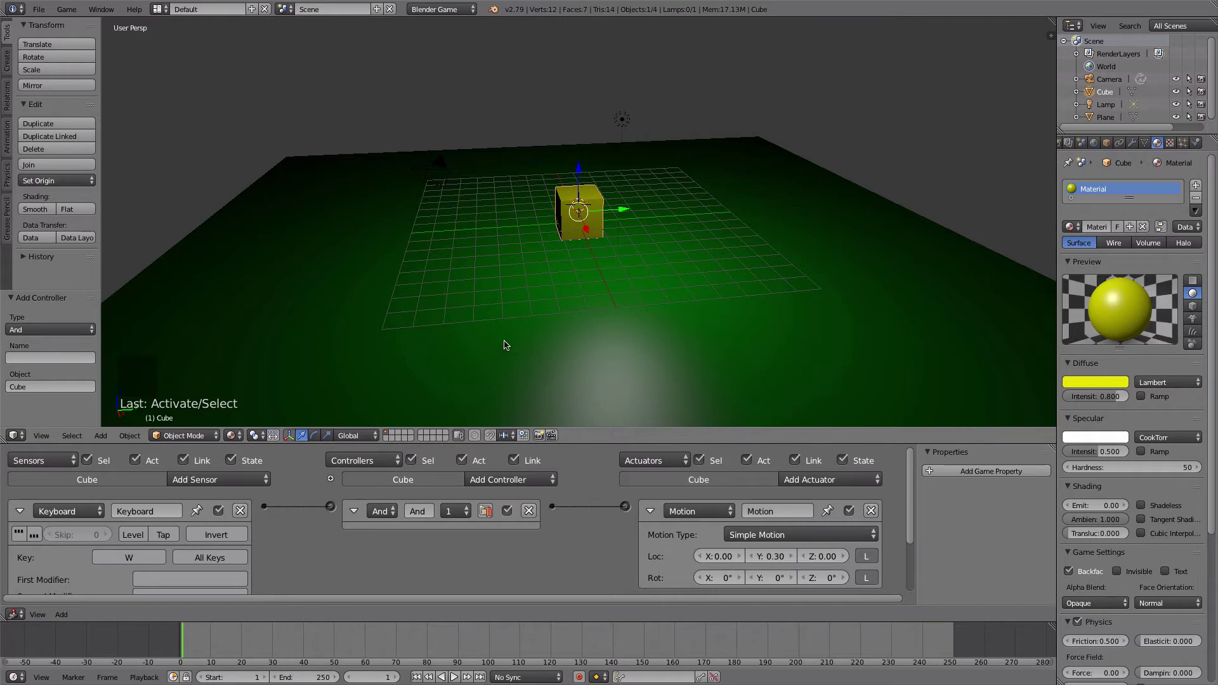
Run the game, test the cube's forward movement with W, and stop the game.
key("p")
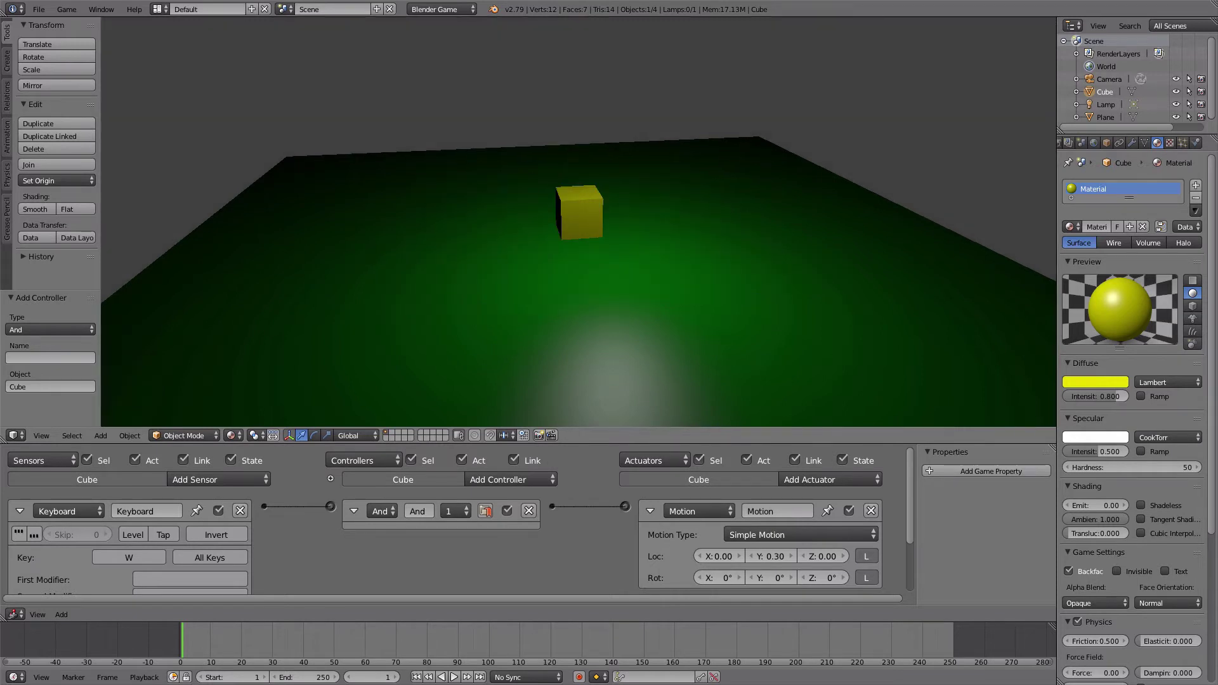
key("w")
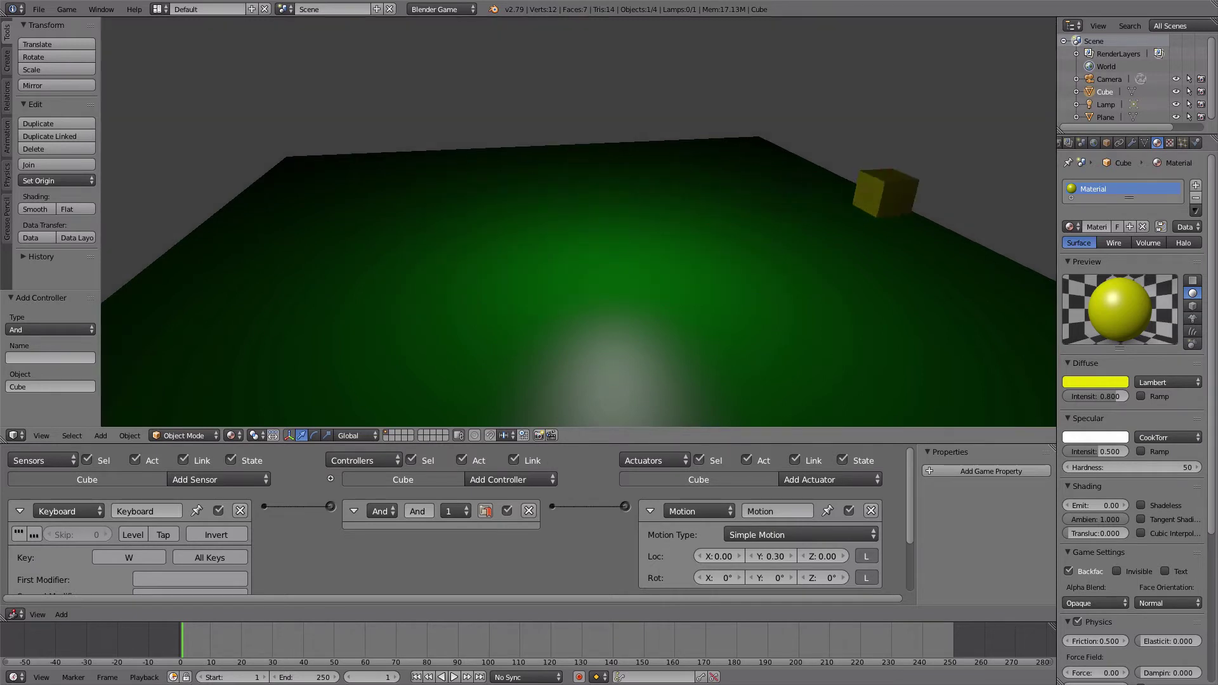
key("Escape")
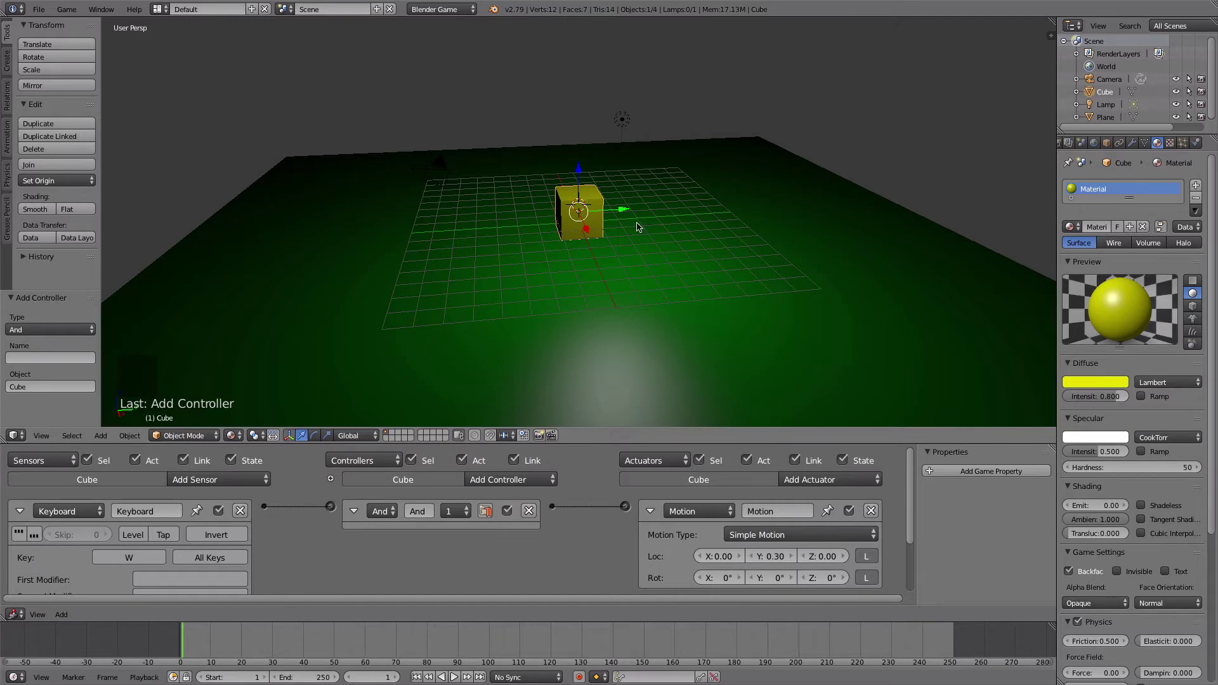
Collapse the Keyboard sensor and Motion actuator bricks and zoom the logic layout out slightly.
left_click(19, 512)
left_click(650, 510)
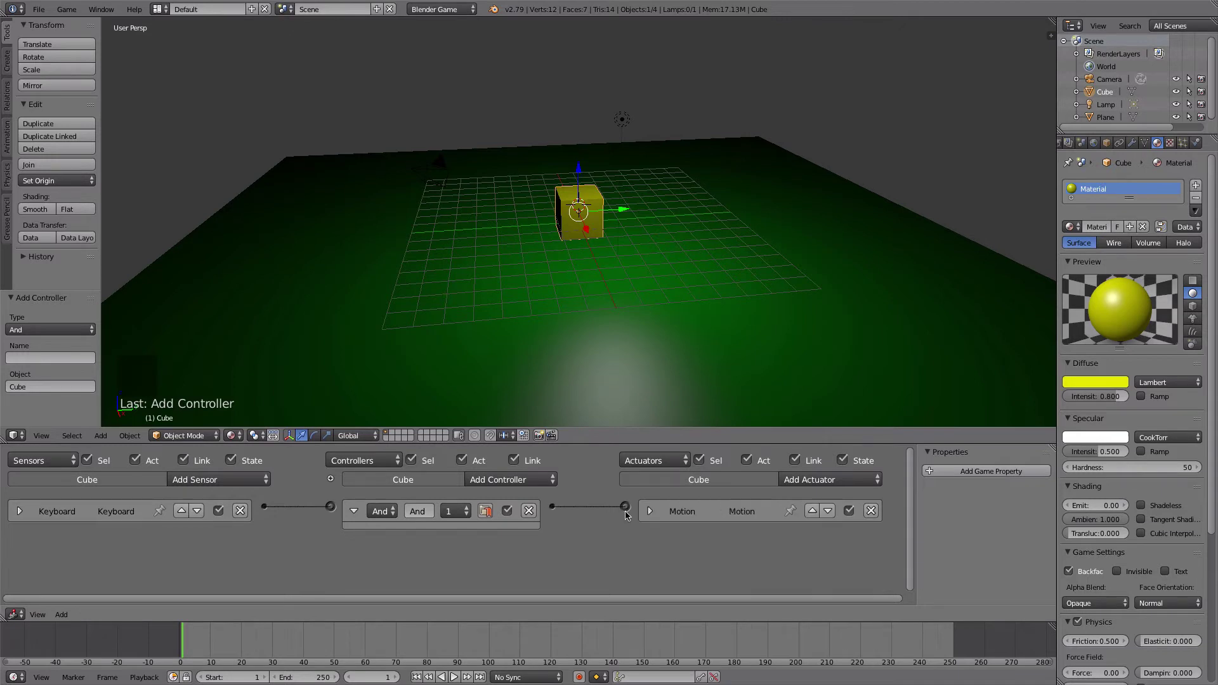
scroll(577, 544, "down", 1)
scroll(577, 543, "up", 1)
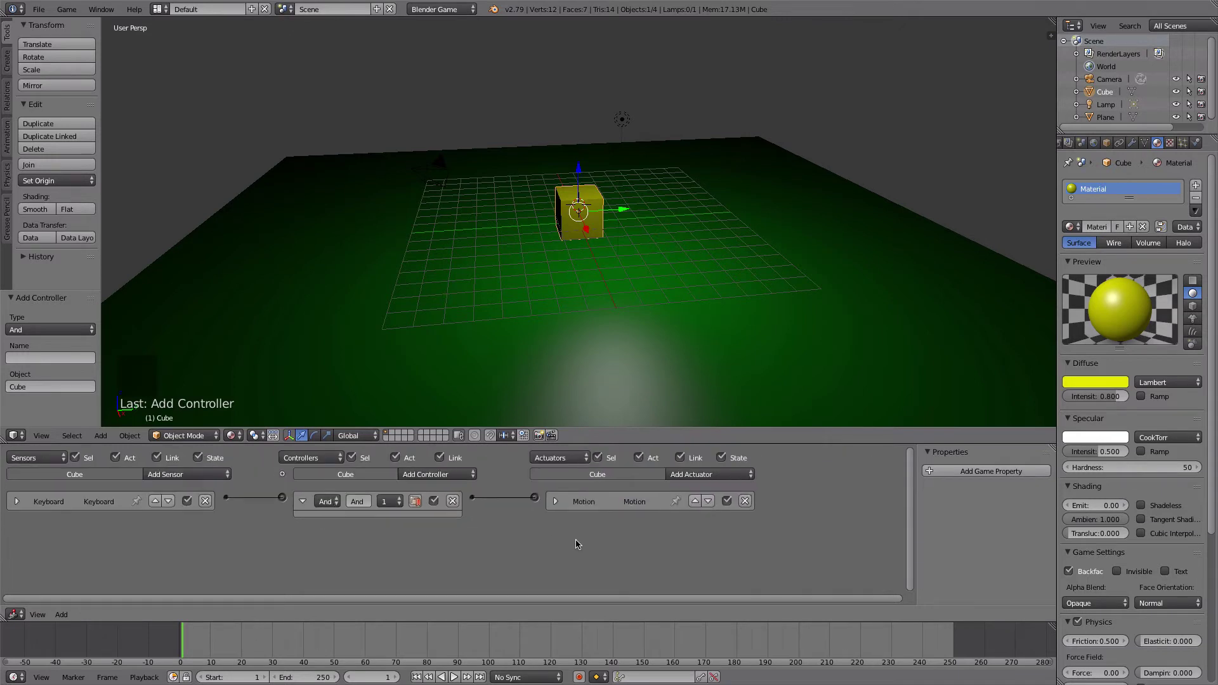
Add a Mouse sensor to the cube and set its mouse event to Movement.
left_click(191, 476)
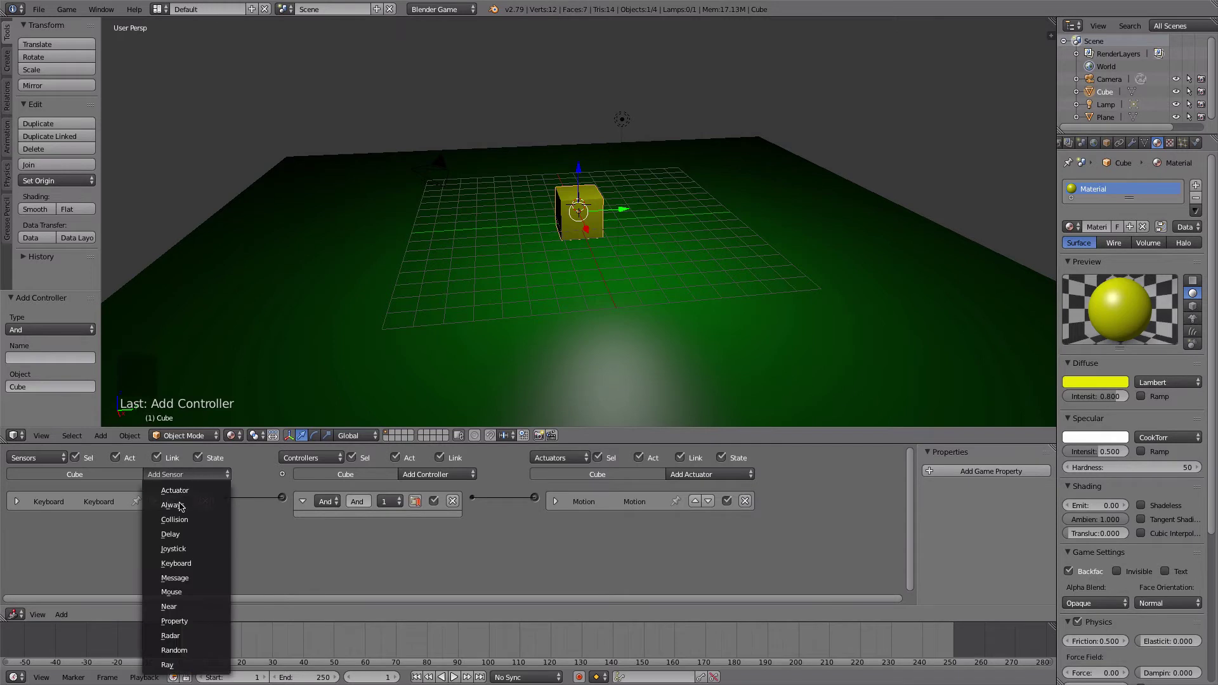
left_click(175, 591)
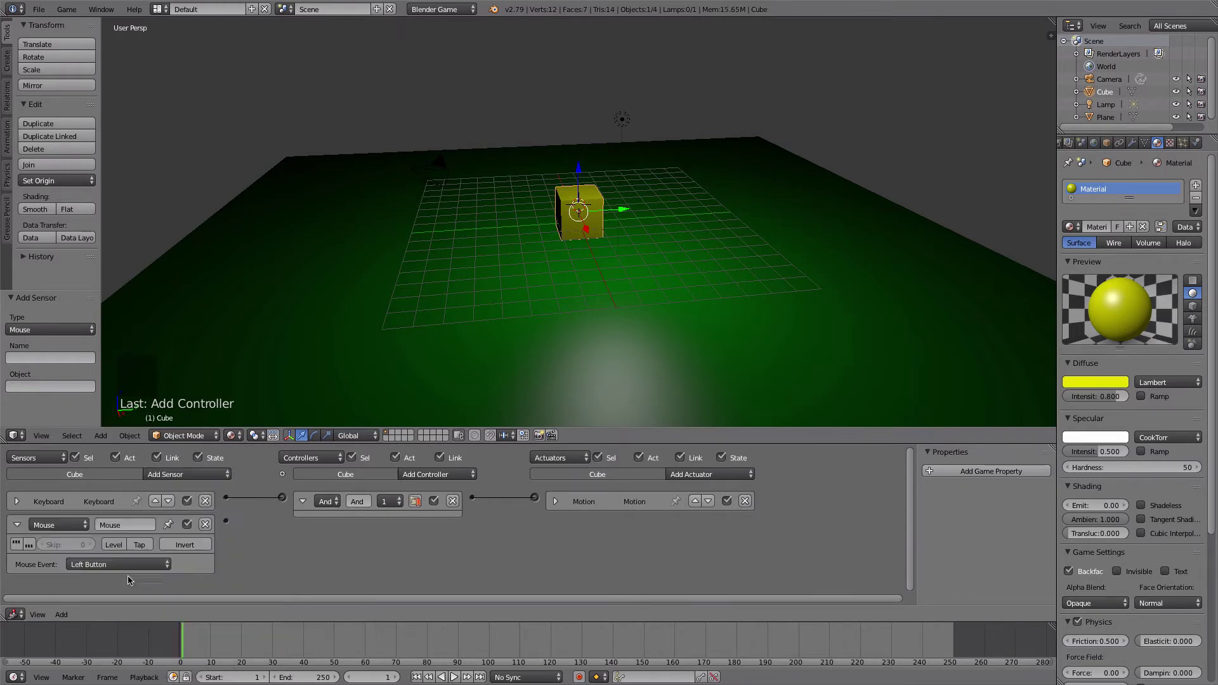
left_click(99, 565)
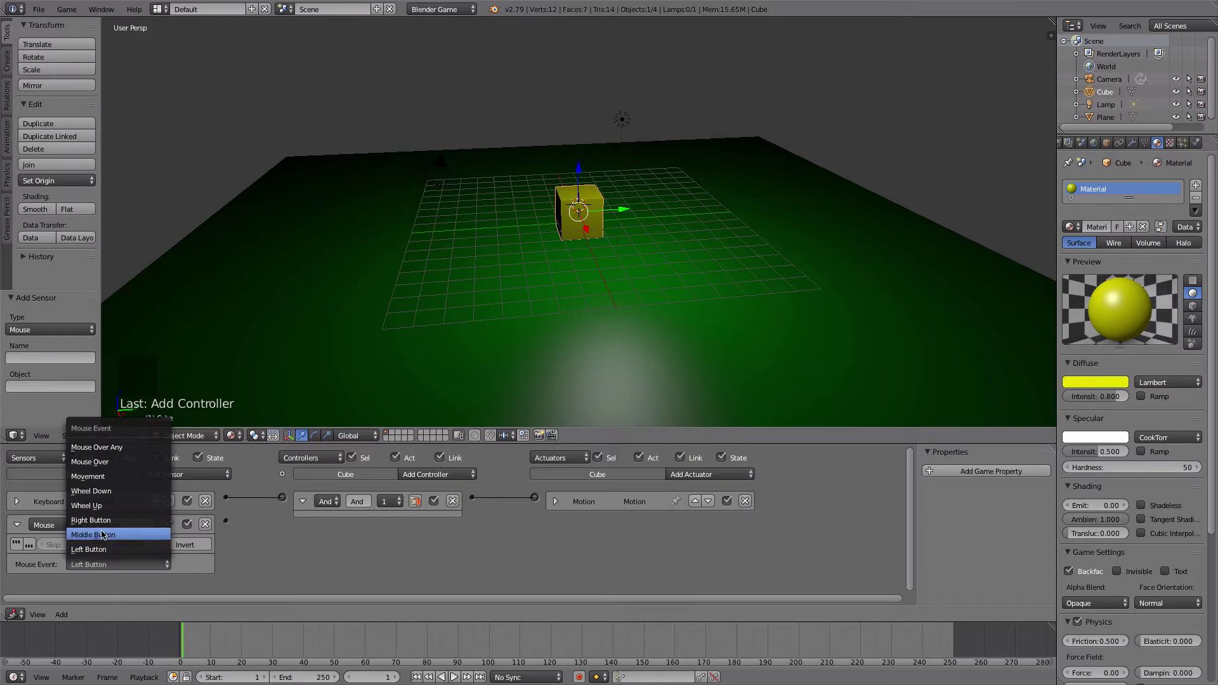
left_click(87, 478)
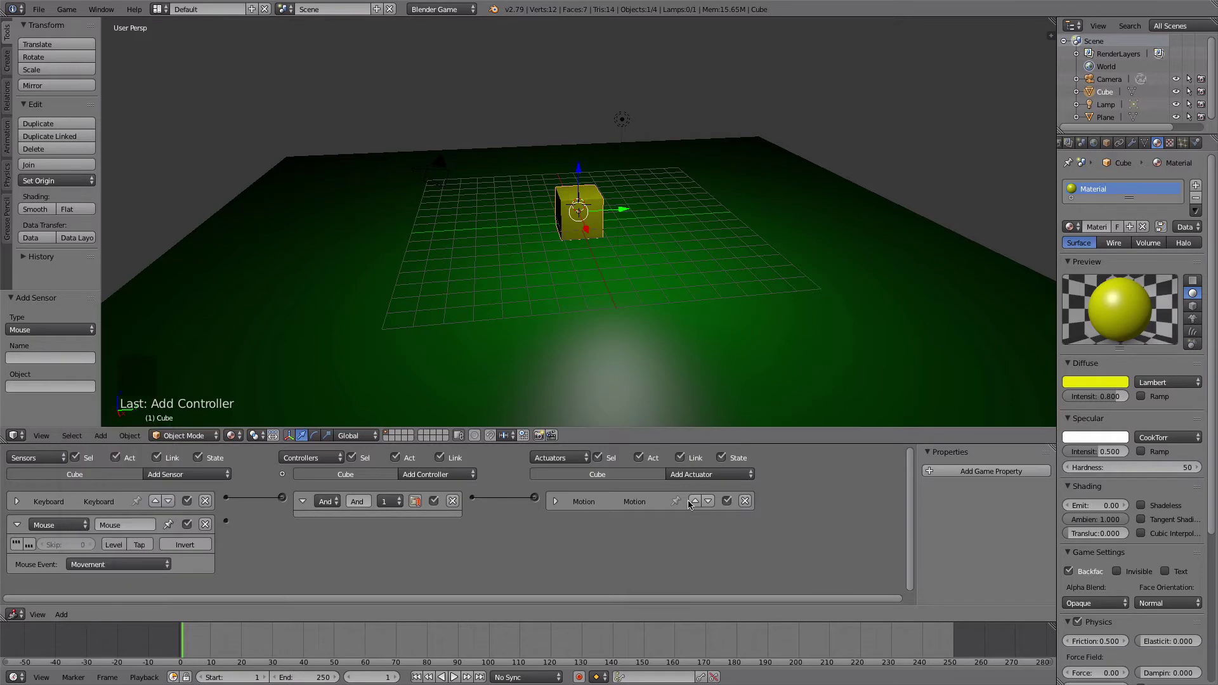
Add a Mouse actuator to the cube in Look mode and link the Mouse sensor to it.
left_click(694, 476)
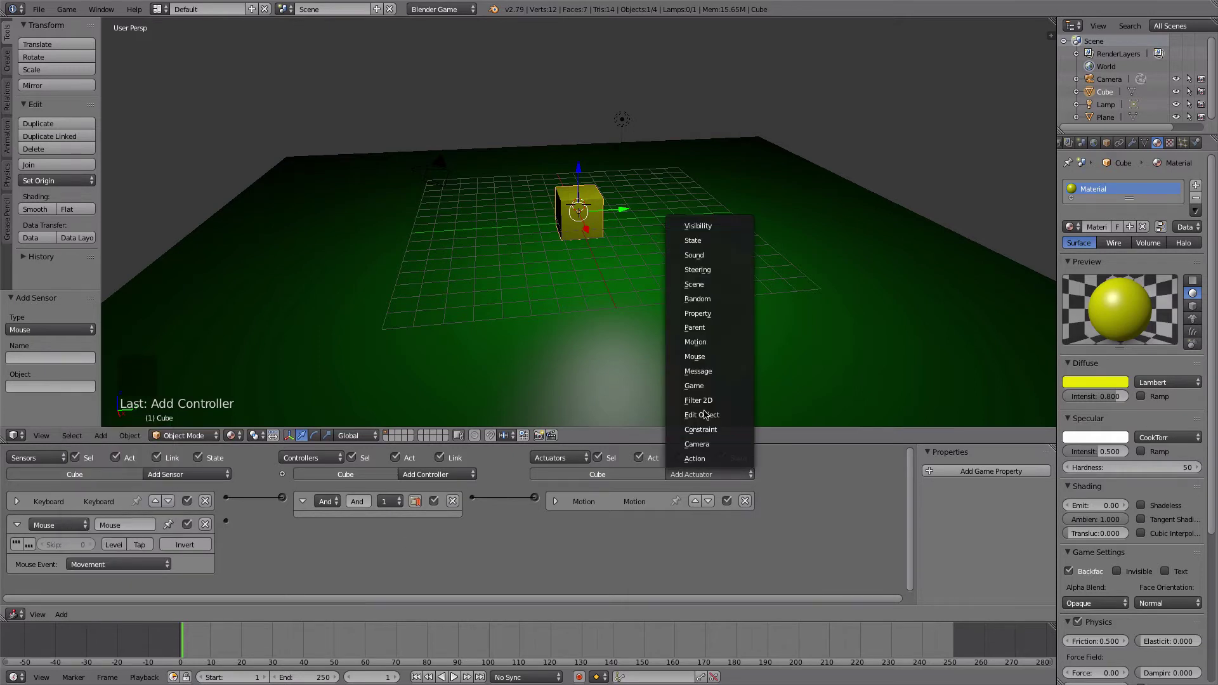
left_click(705, 359)
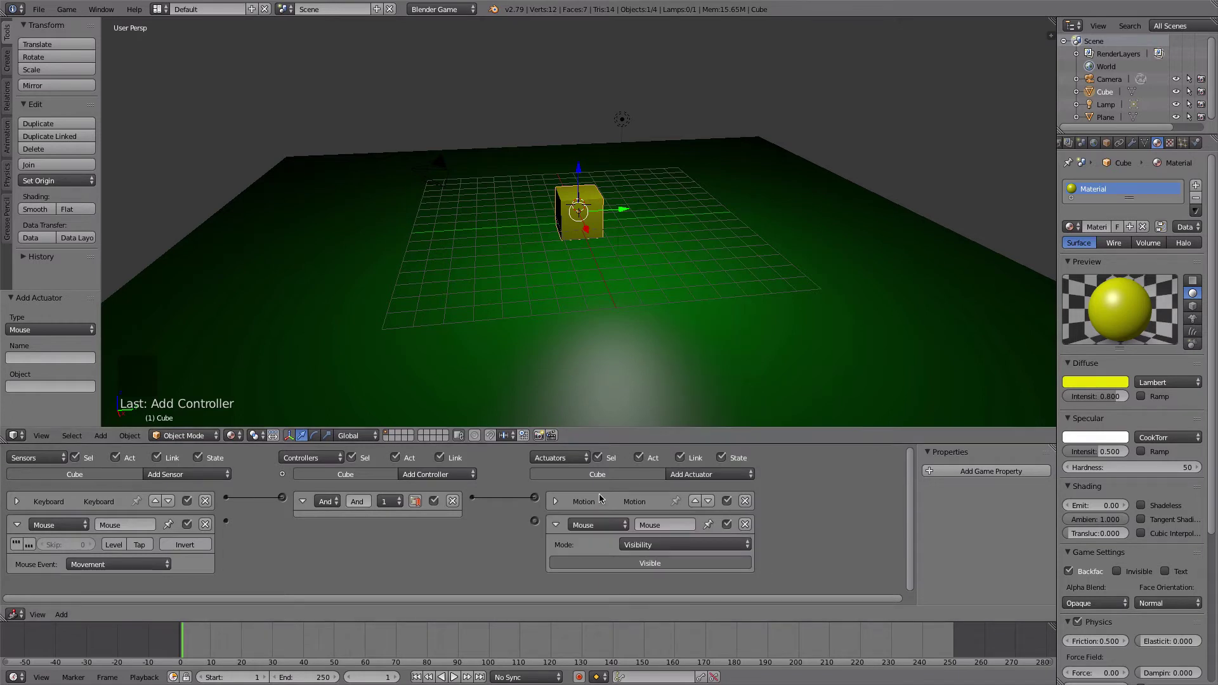
left_click(669, 544)
left_click(665, 519)
left_click_drag(227, 522, 536, 526)
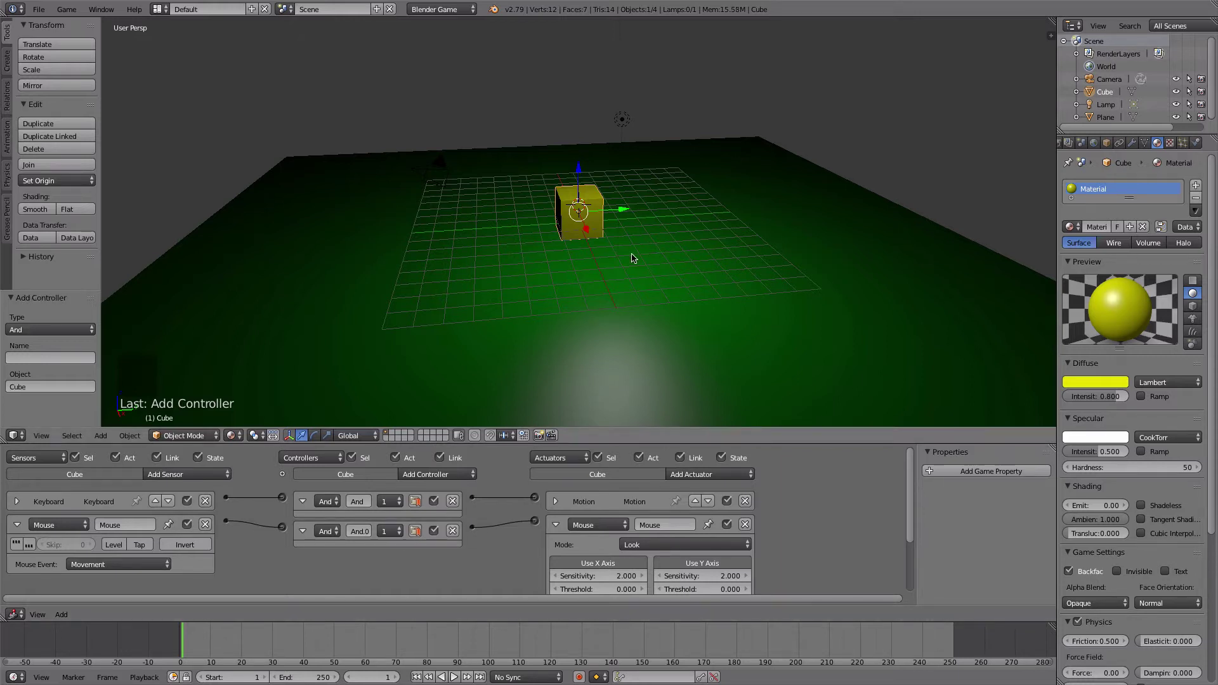
Run the game, test steering the cube with the mouse while moving it forward with W, and stop the game.
key("p")
key("w")
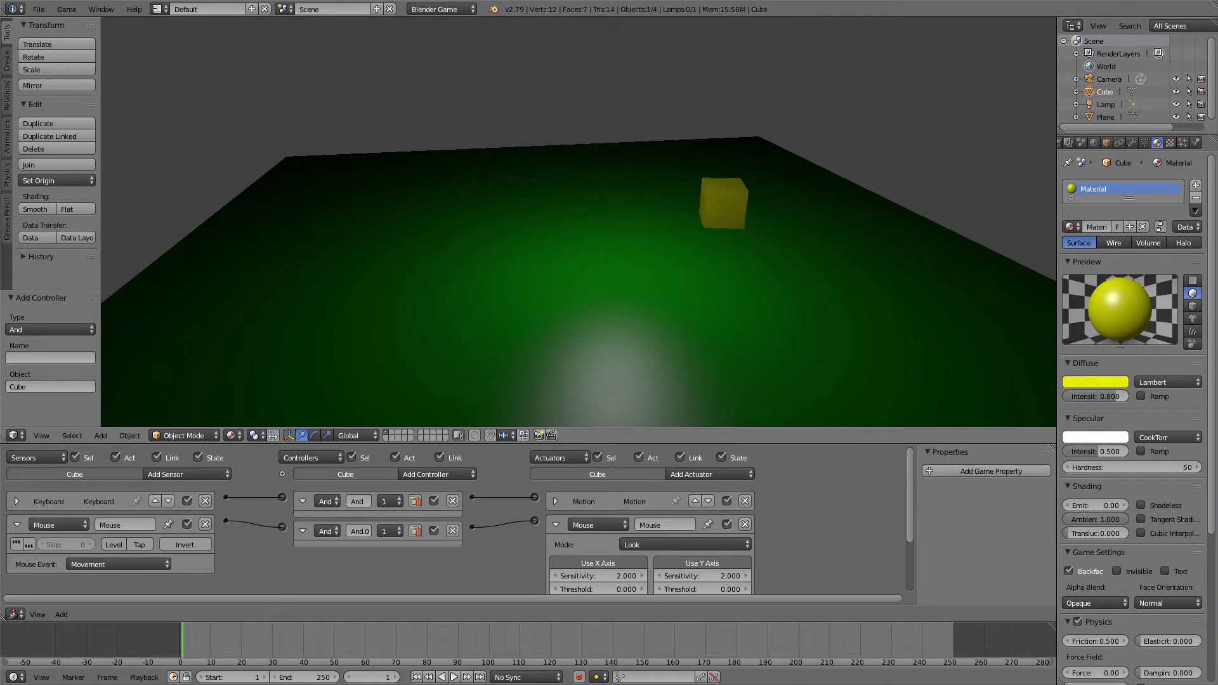
key("w")
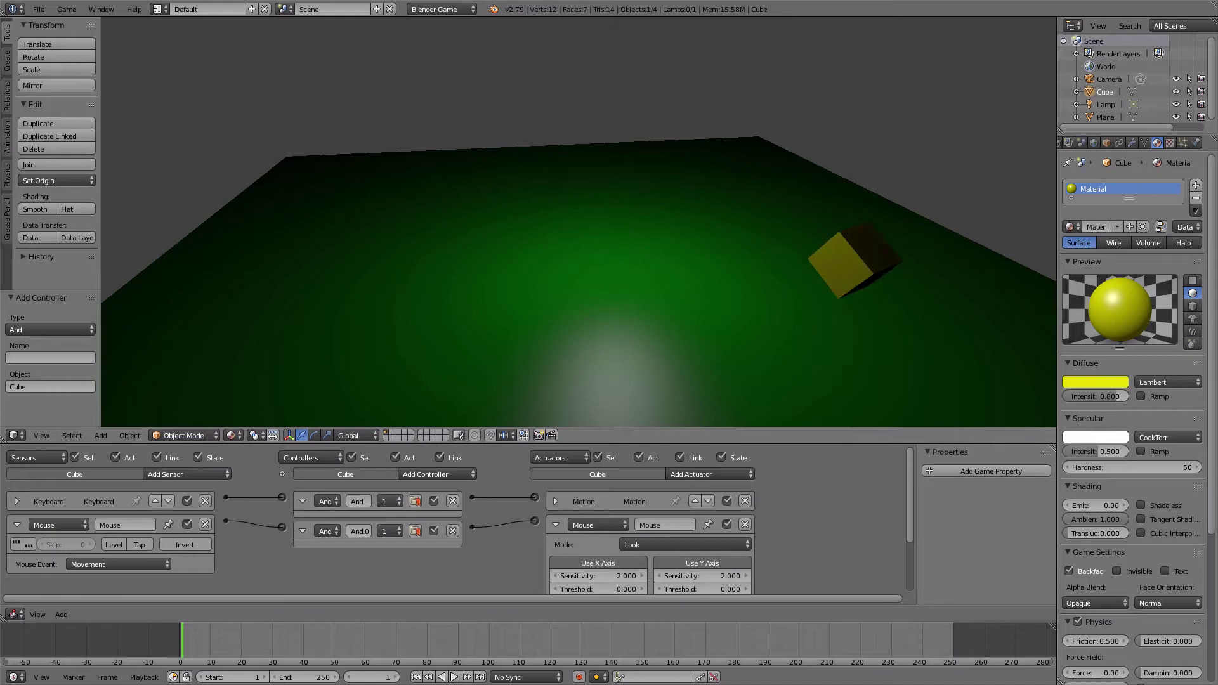
key("w")
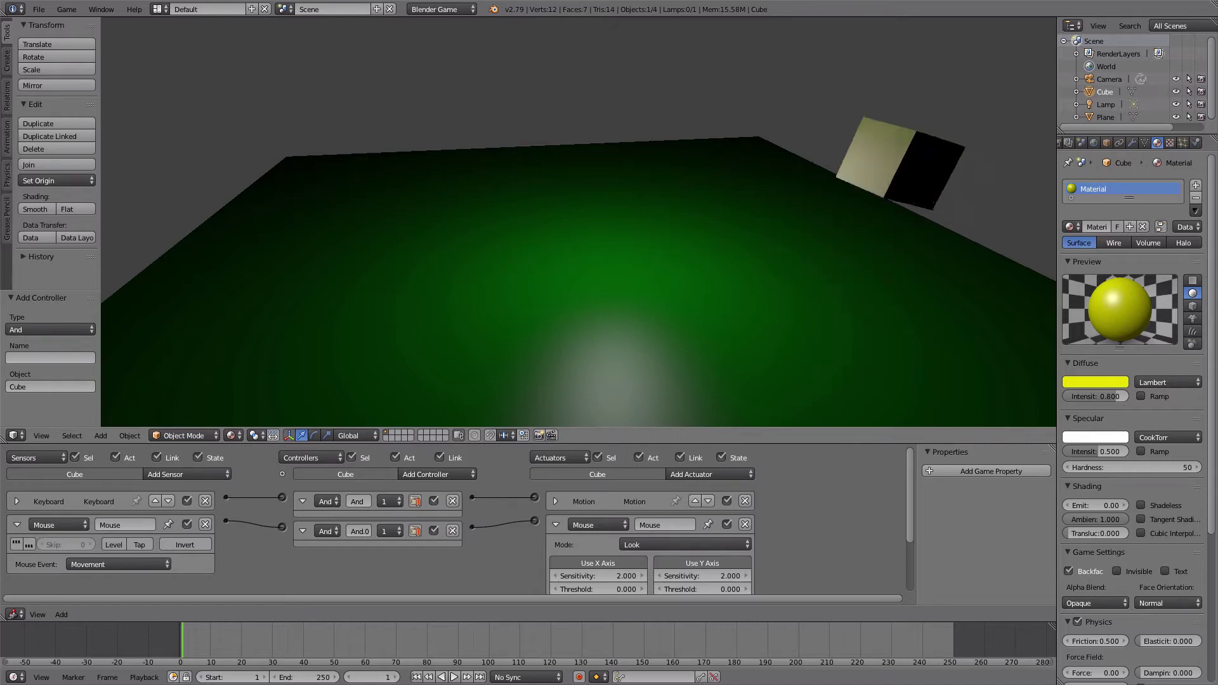
key("s")
key("s")
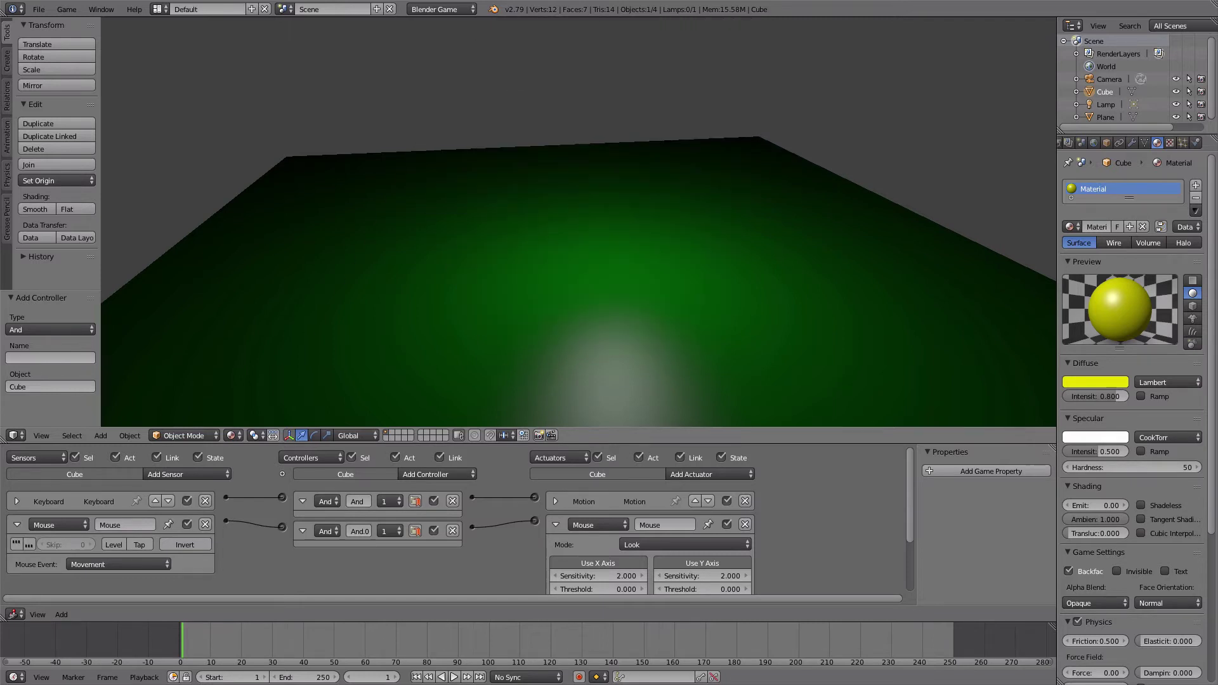
key("Escape")
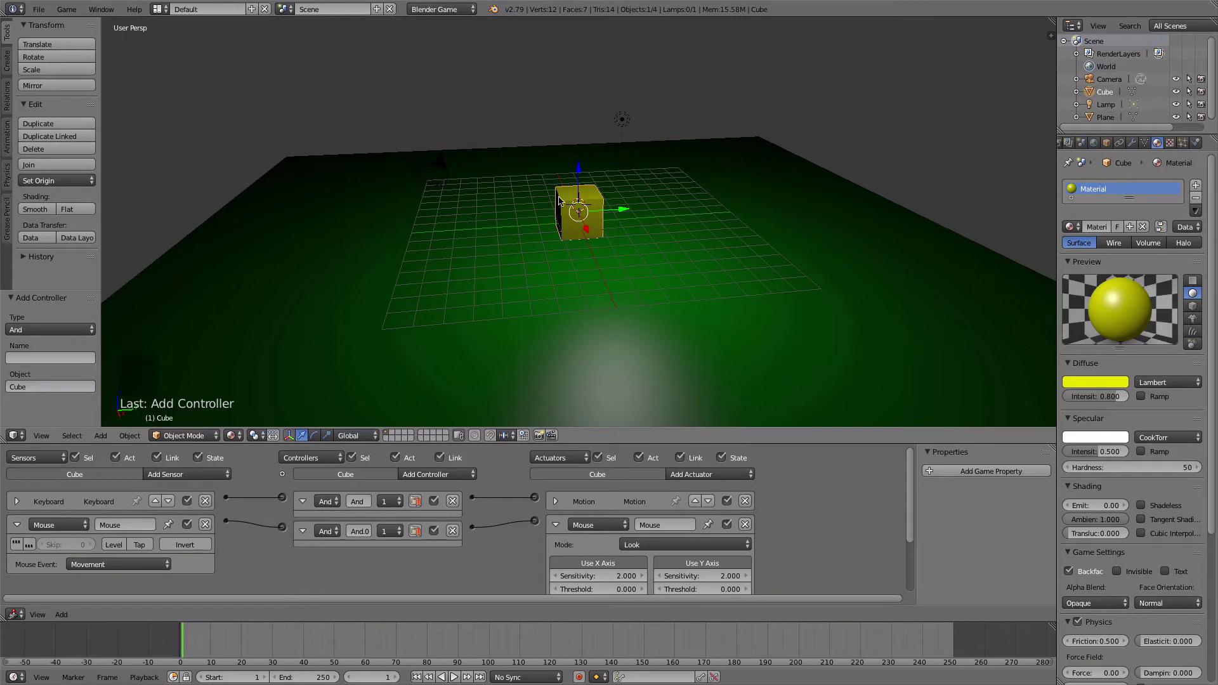
Disable Use Y Axis on the Mouse actuator and test the cube's turning and movement in a game run.
left_click(709, 564)
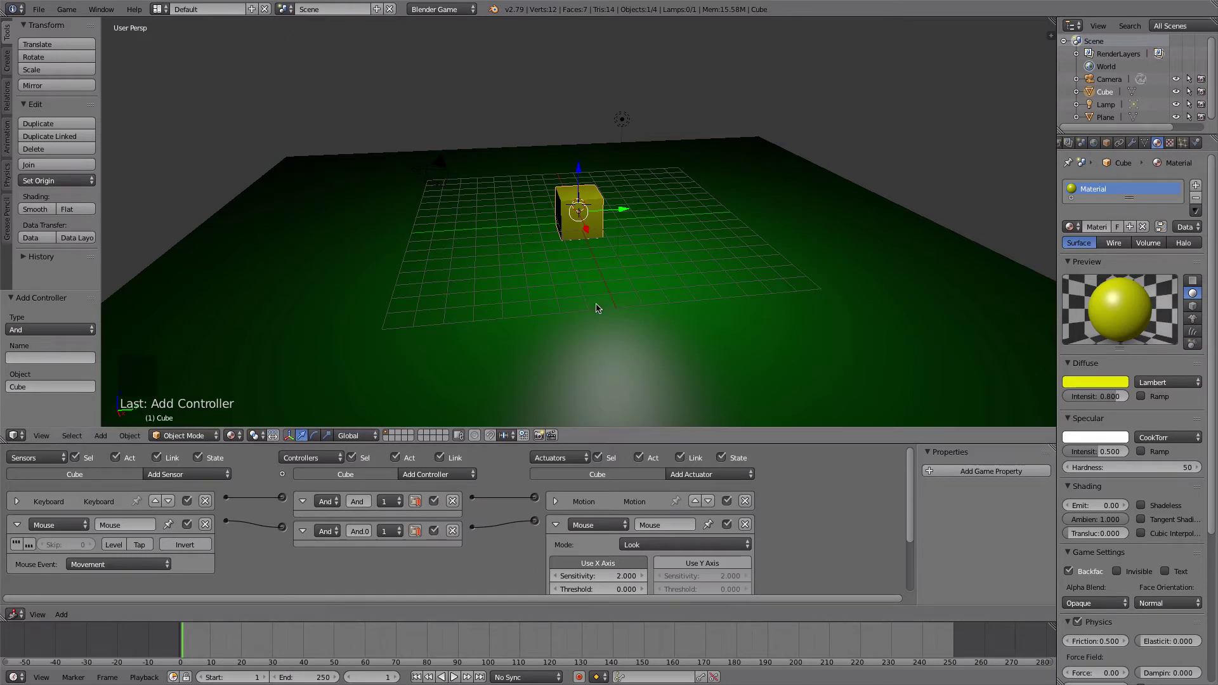
key("p")
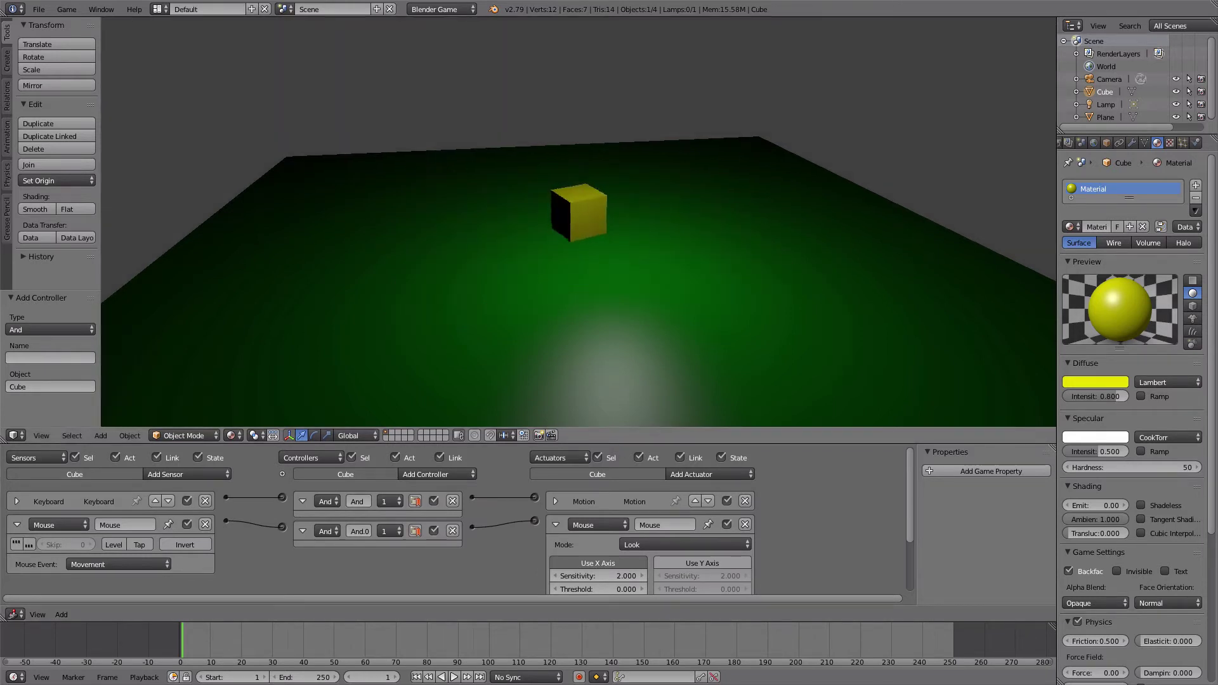
key("w")
key("s")
key("a")
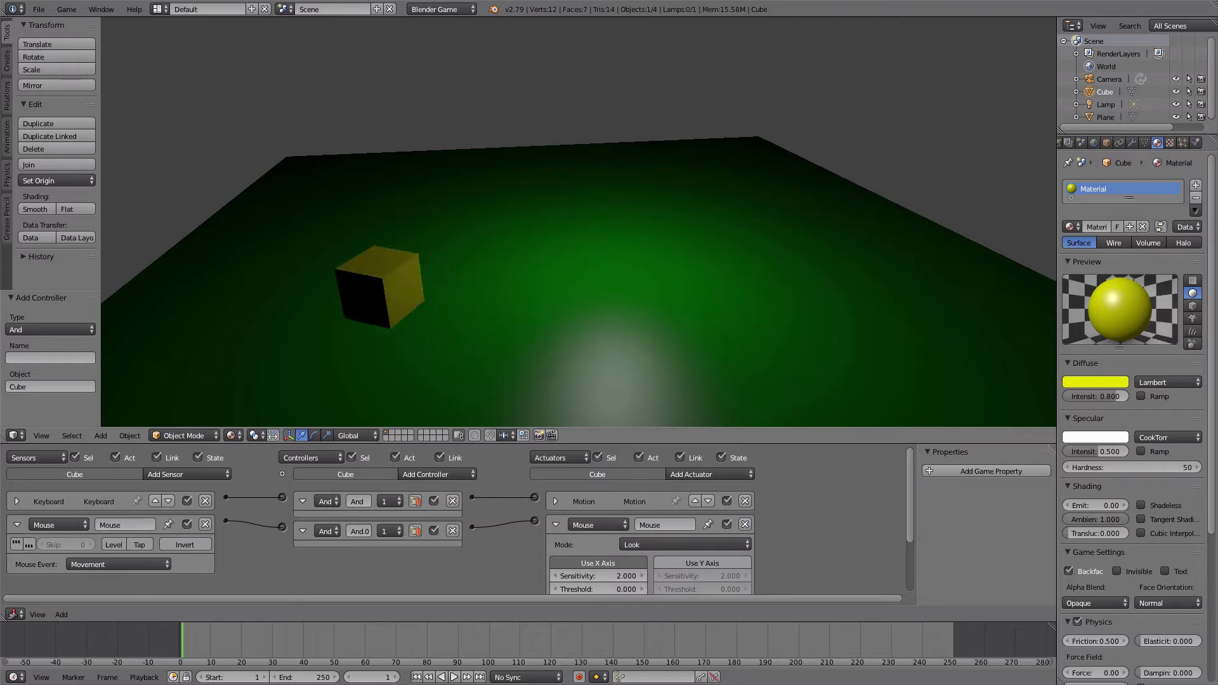
key("d")
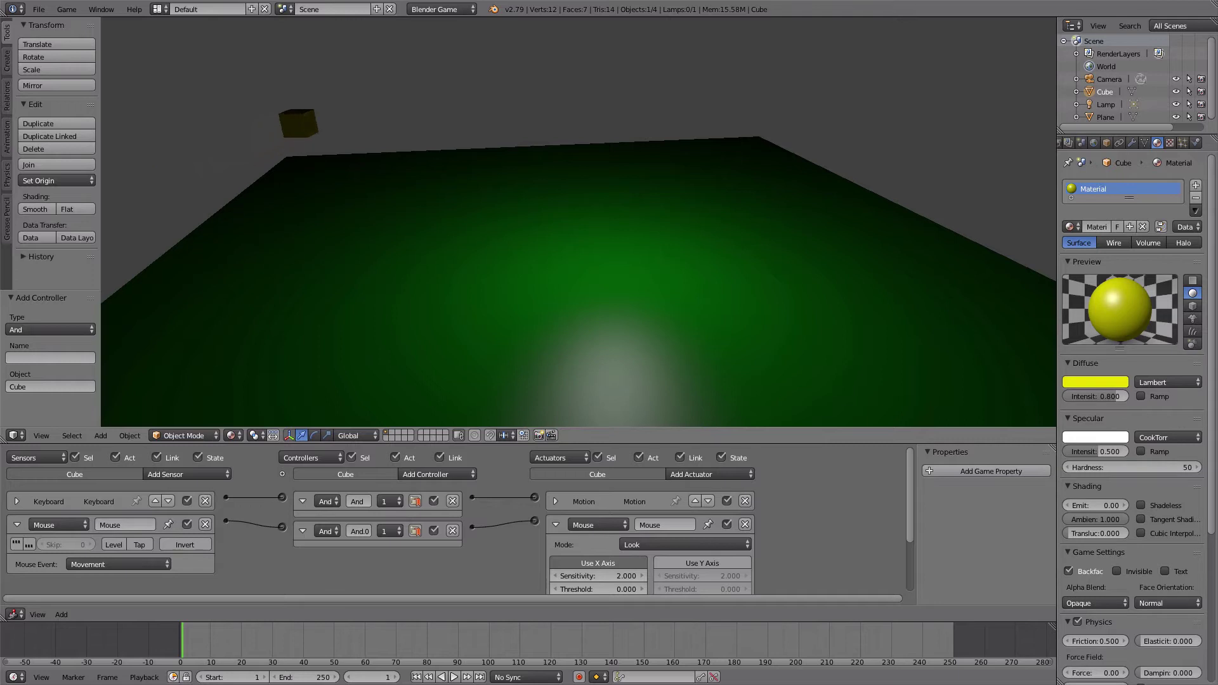
key("s")
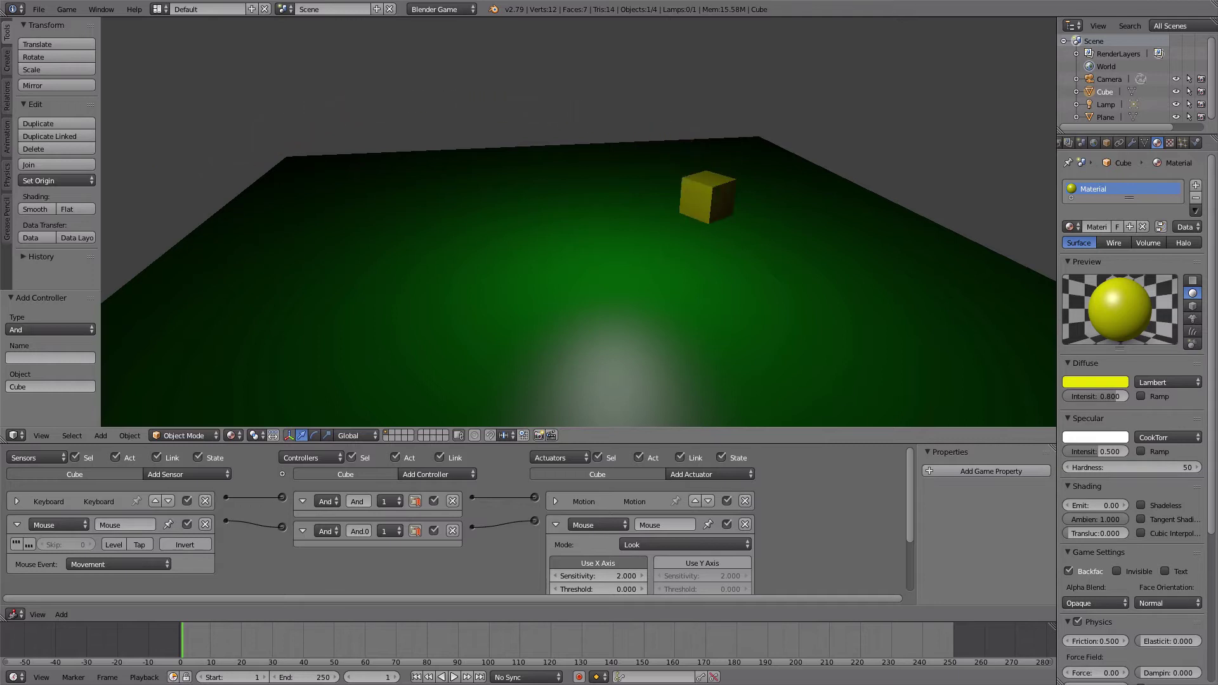
key("Escape")
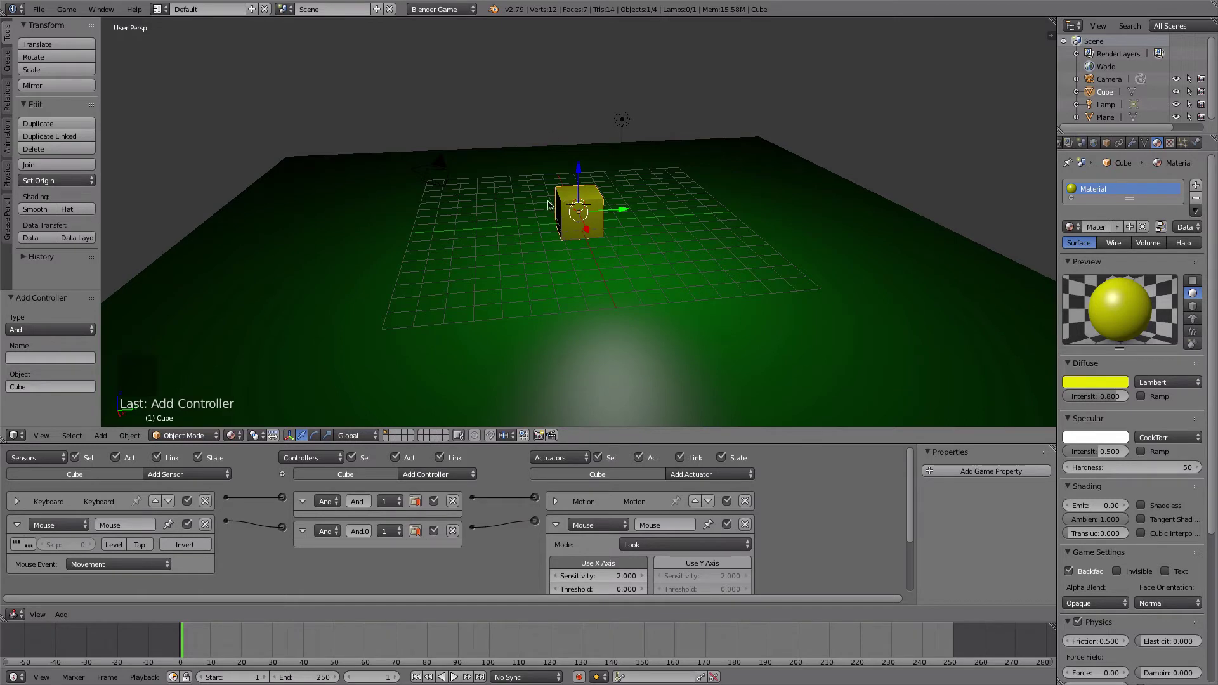
Set the cube's physics type to Character and test its movement in a game run.
left_click(1197, 143)
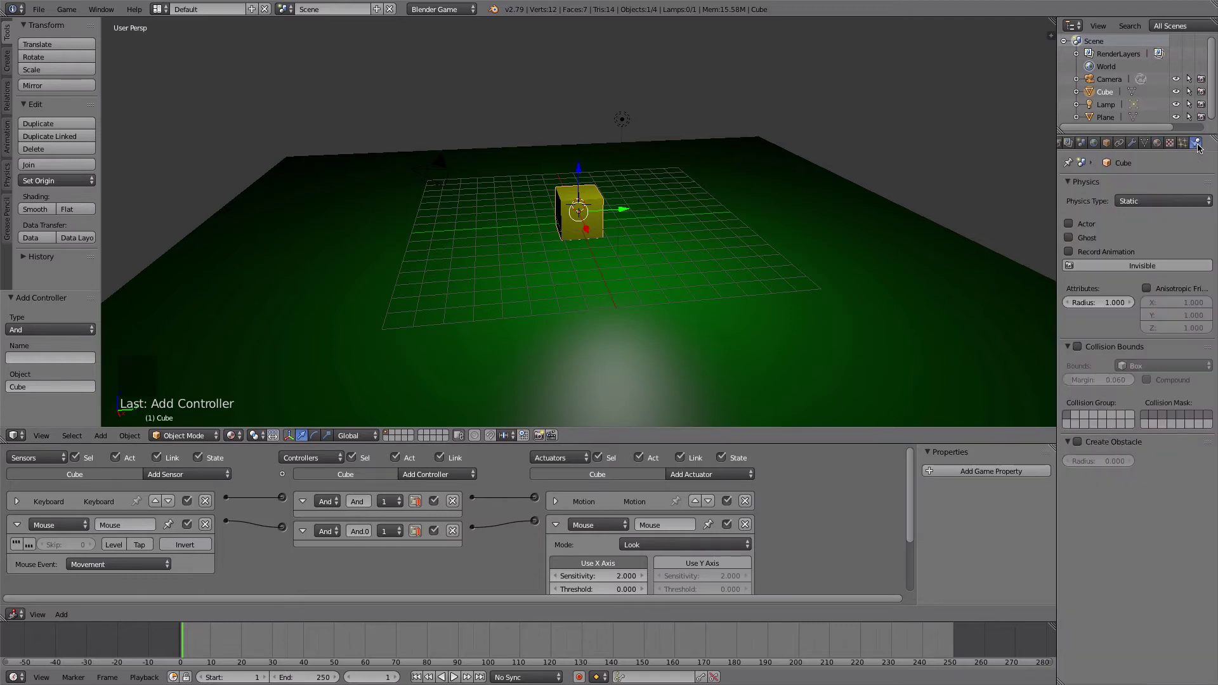
left_click(1143, 202)
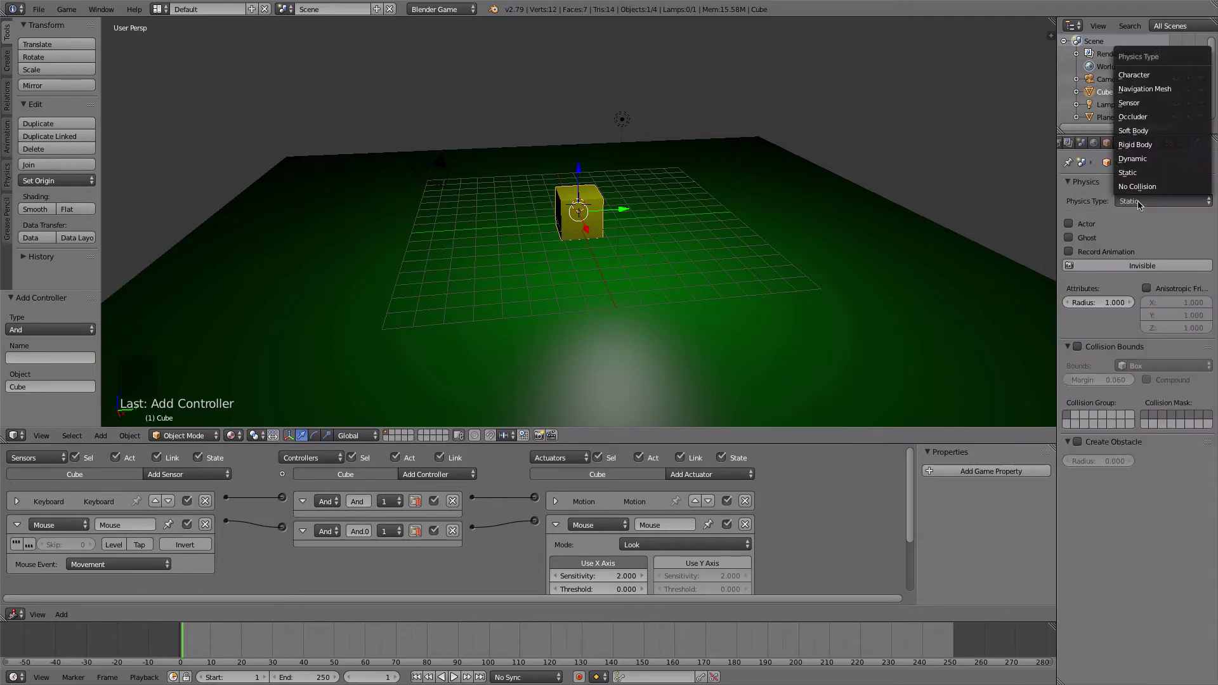
left_click(1142, 75)
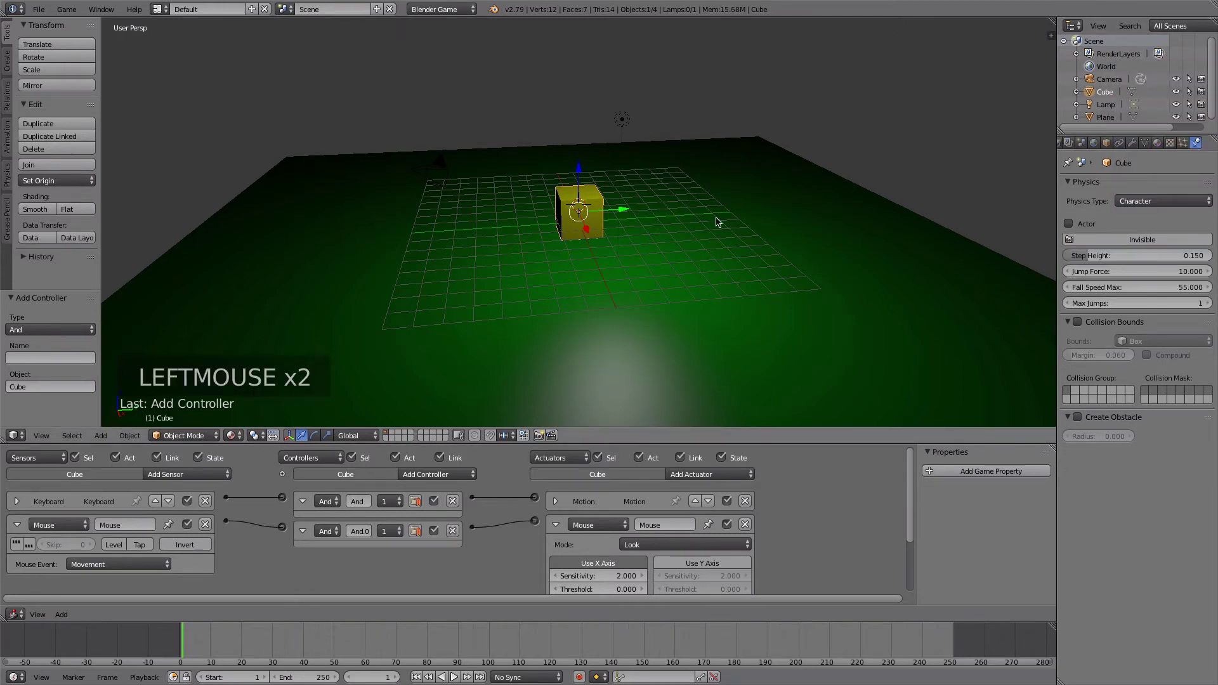
key("p")
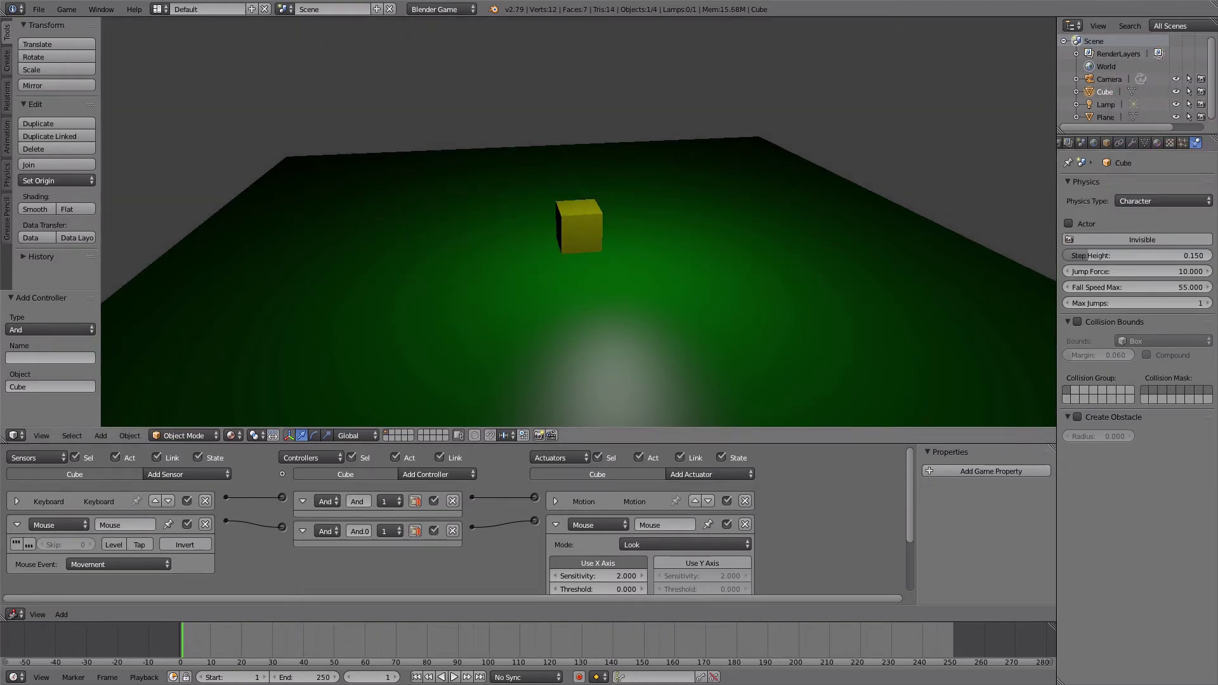
key("w")
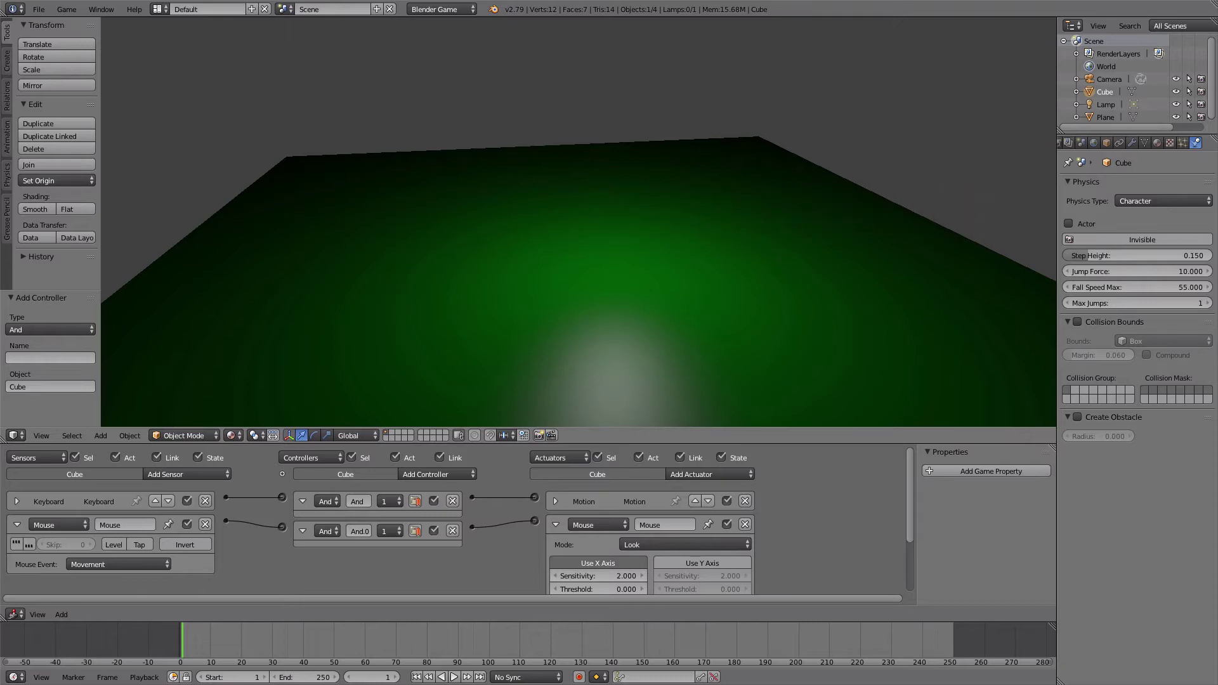
key("Escape")
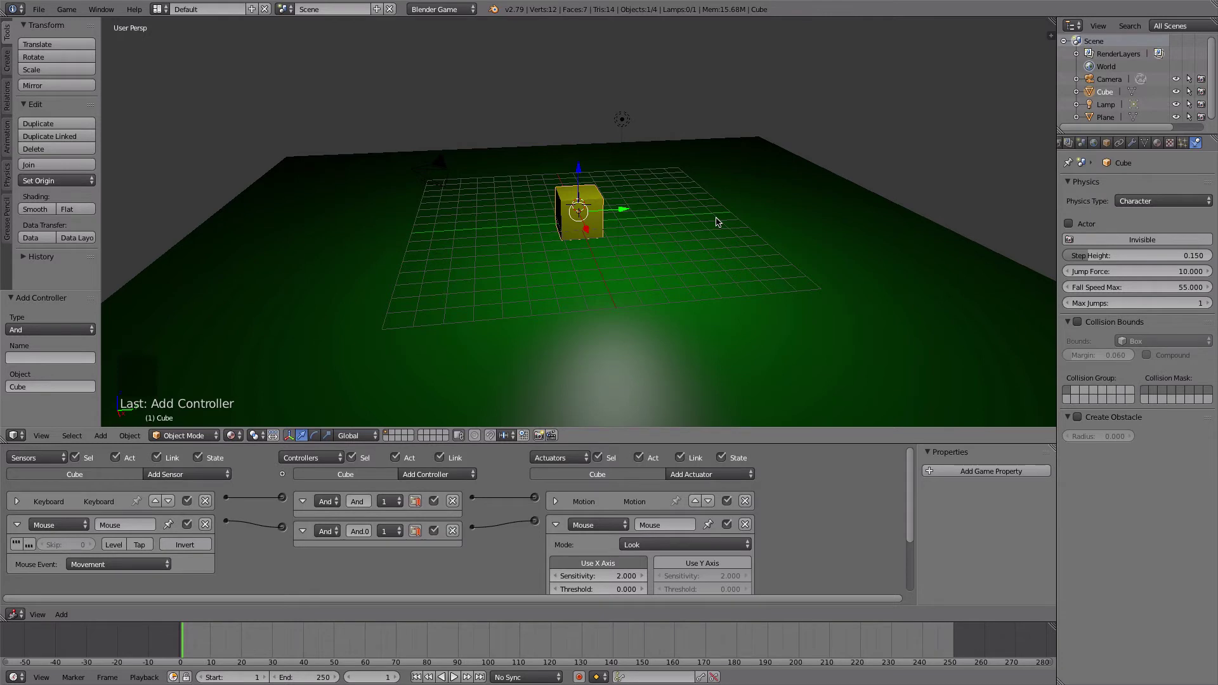
Collapse the Mouse sensor and actuator bricks and add a second Keyboard sensor assigned to Spacebar.
left_click(18, 524)
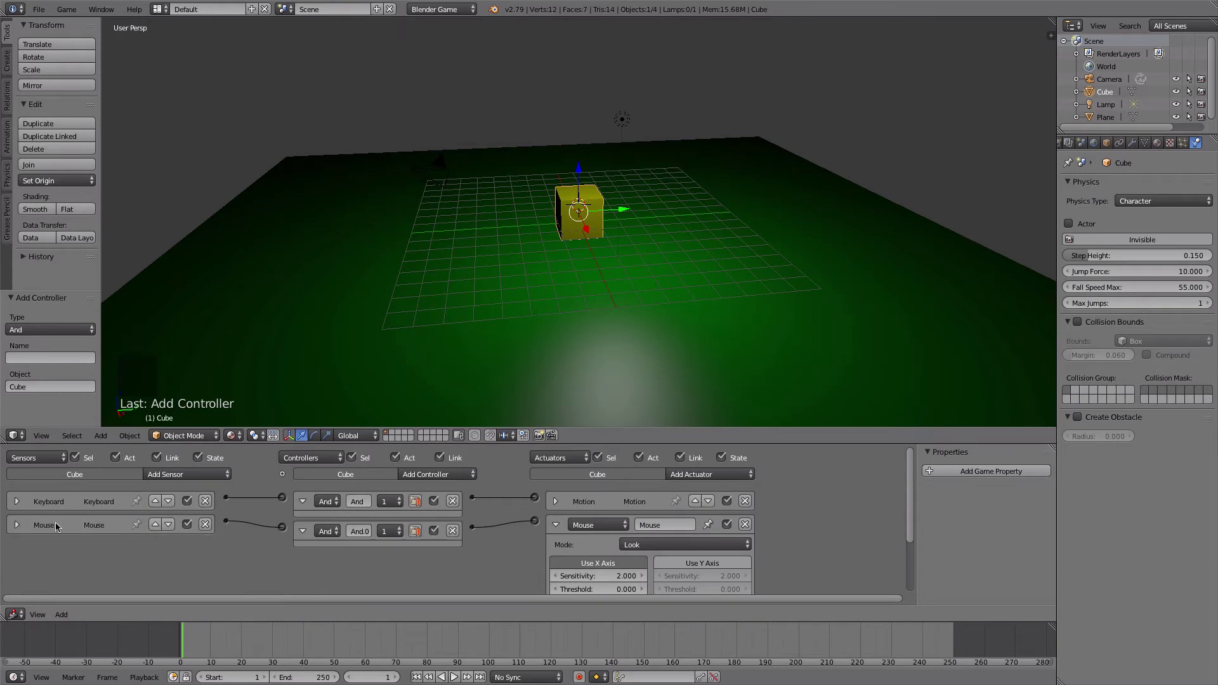
left_click(558, 526)
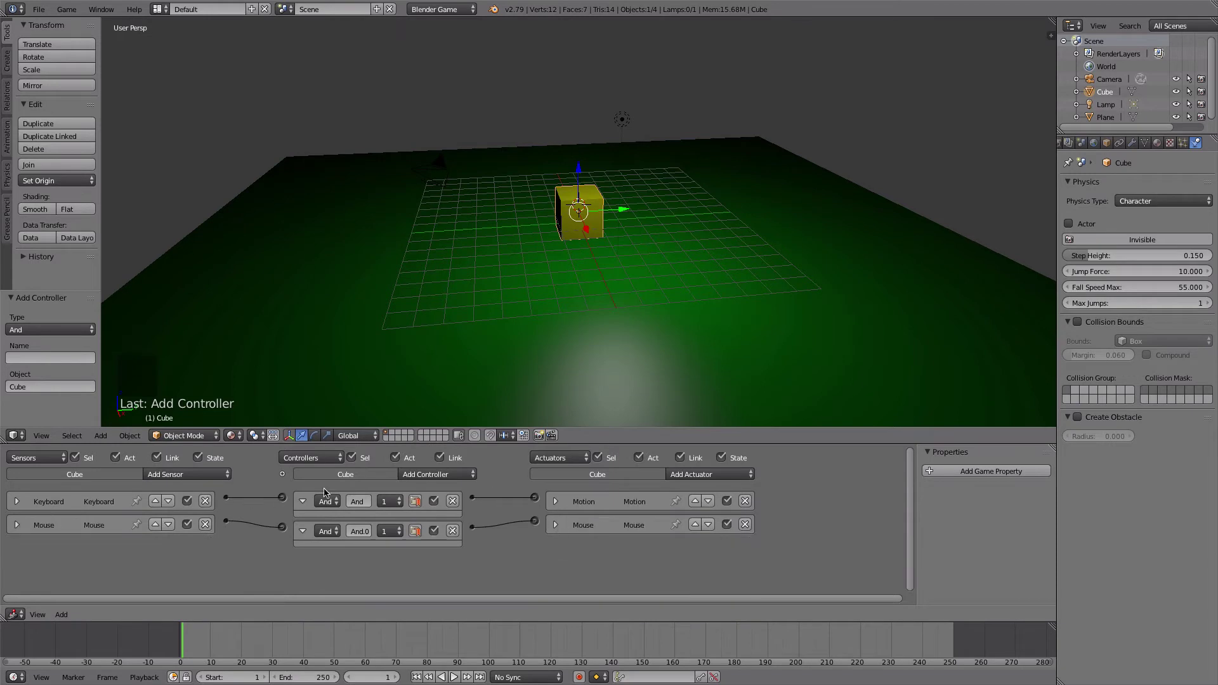
left_click(183, 476)
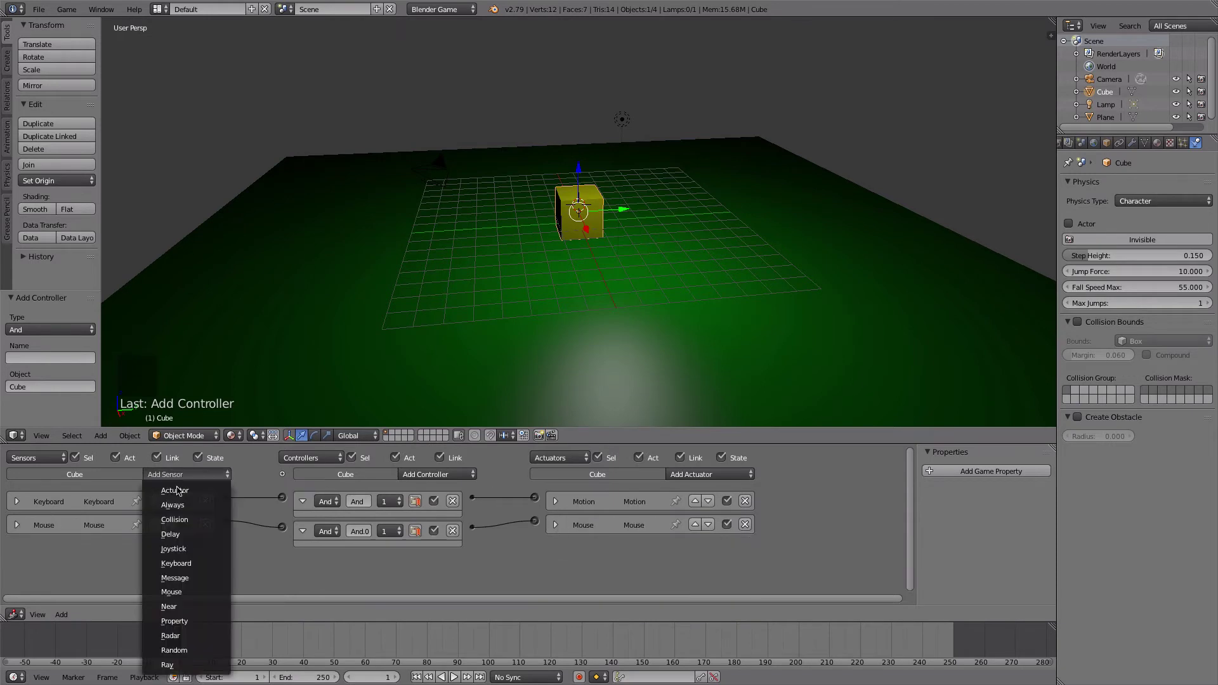
left_click(176, 564)
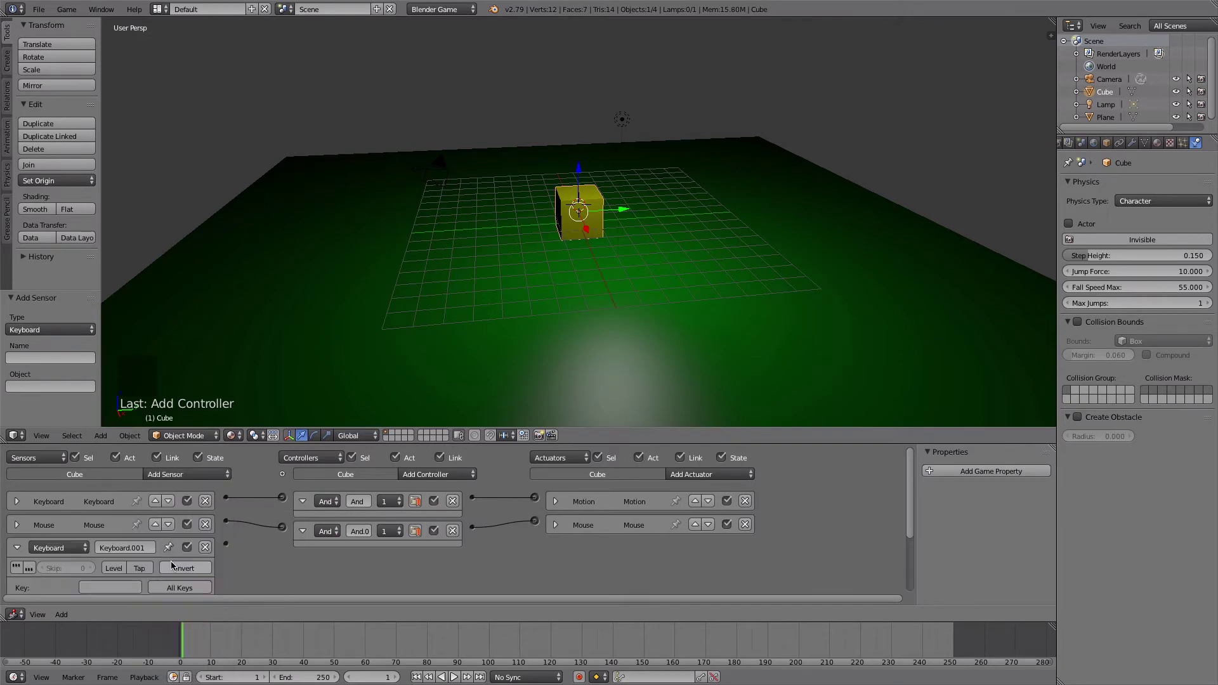
left_click(95, 587)
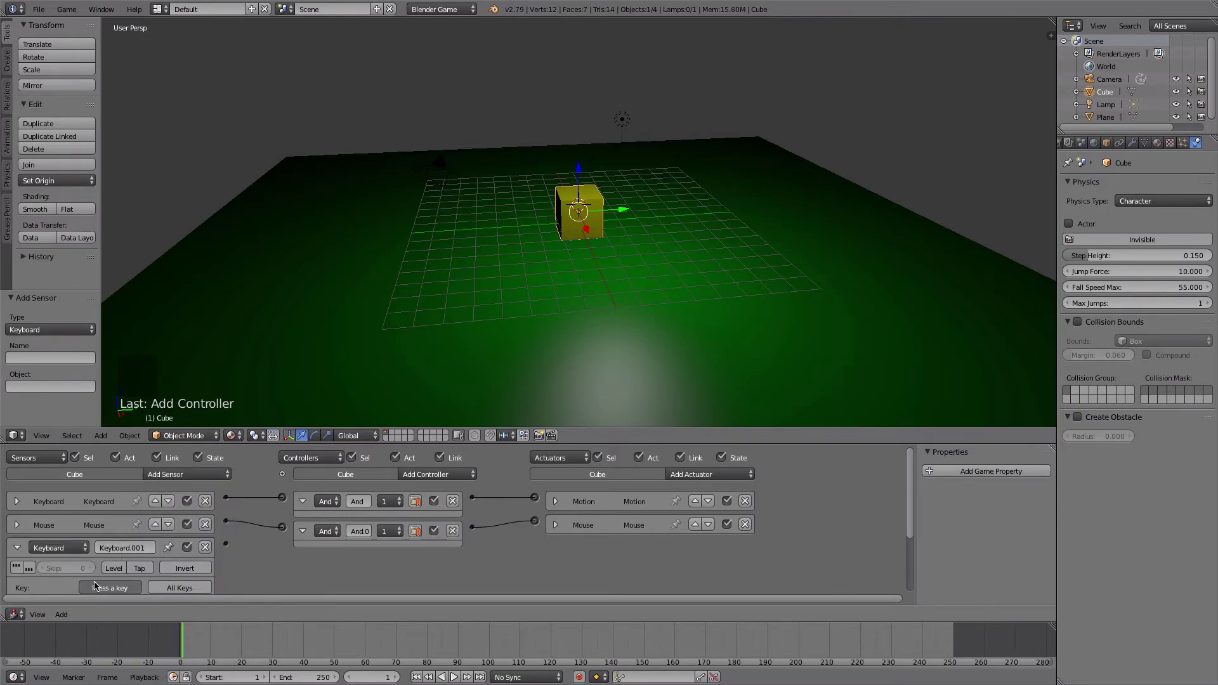
key("space")
Add a Motion actuator of type Character Motion with Jump enabled and link the Spacebar sensor to it.
left_click(686, 475)
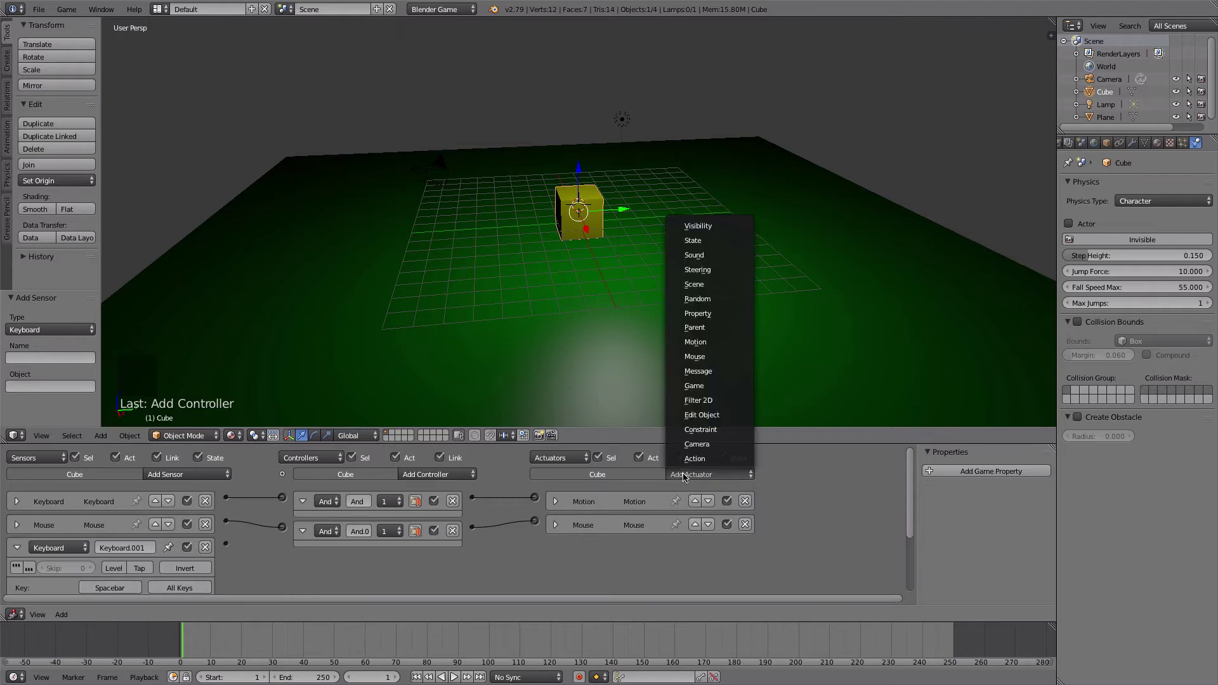
left_click(708, 343)
left_click(650, 568)
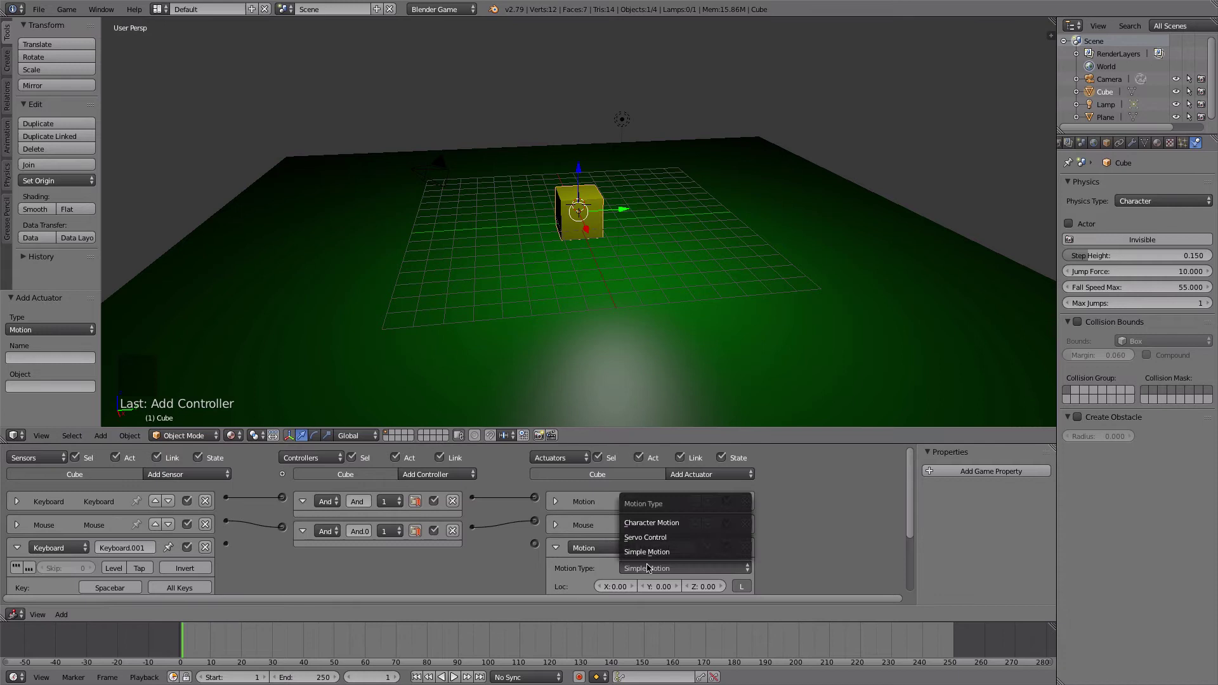
left_click(652, 523)
scroll(910, 490, "down", 1)
scroll(910, 491, "down", 3)
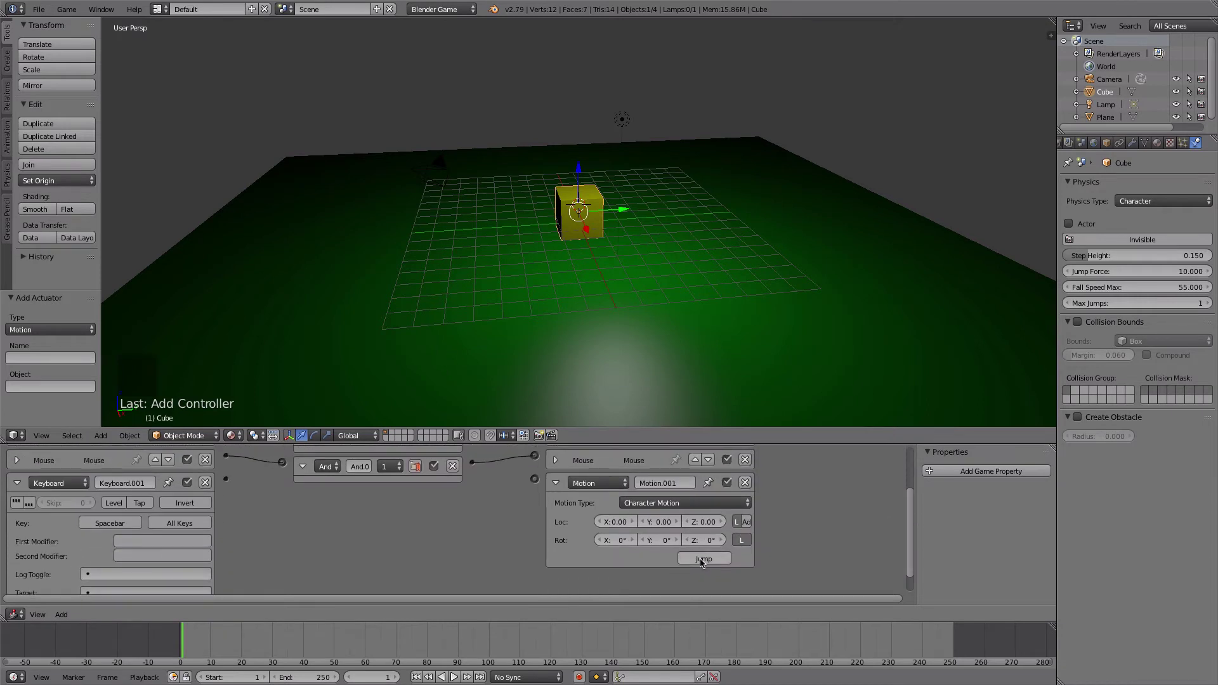
left_click_drag(226, 483, 535, 483)
Test the cube's jump both standing still and while walking in a game run.
key("p")
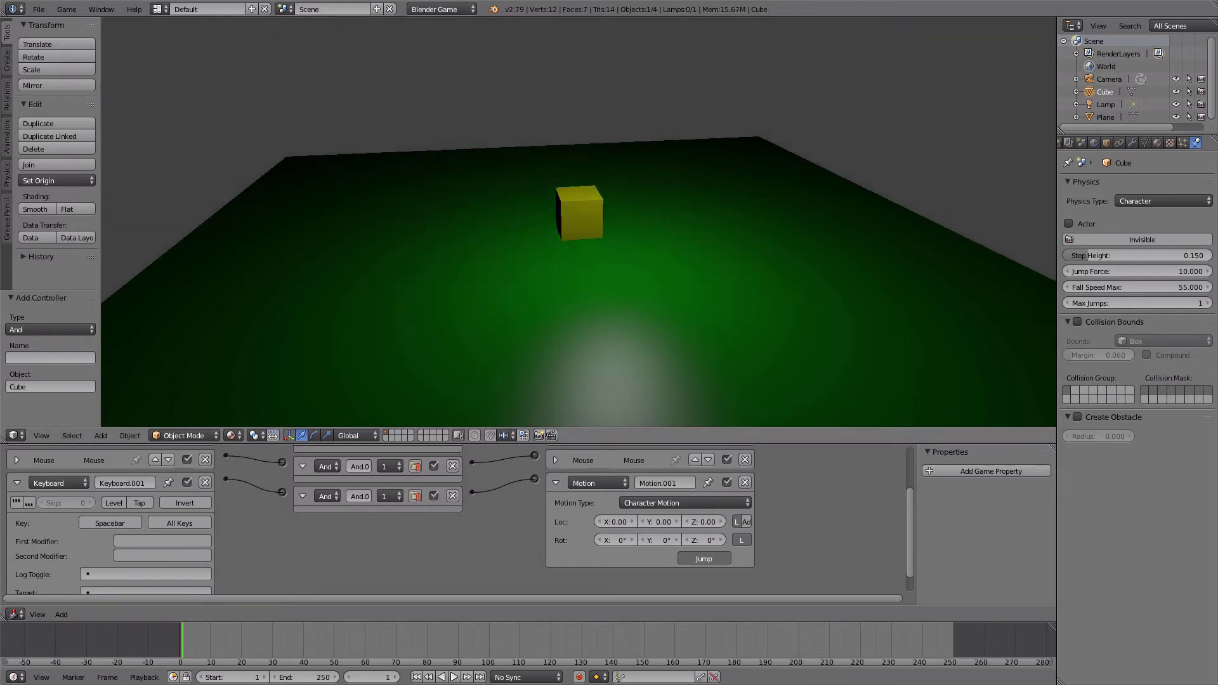
key("space")
key("space")
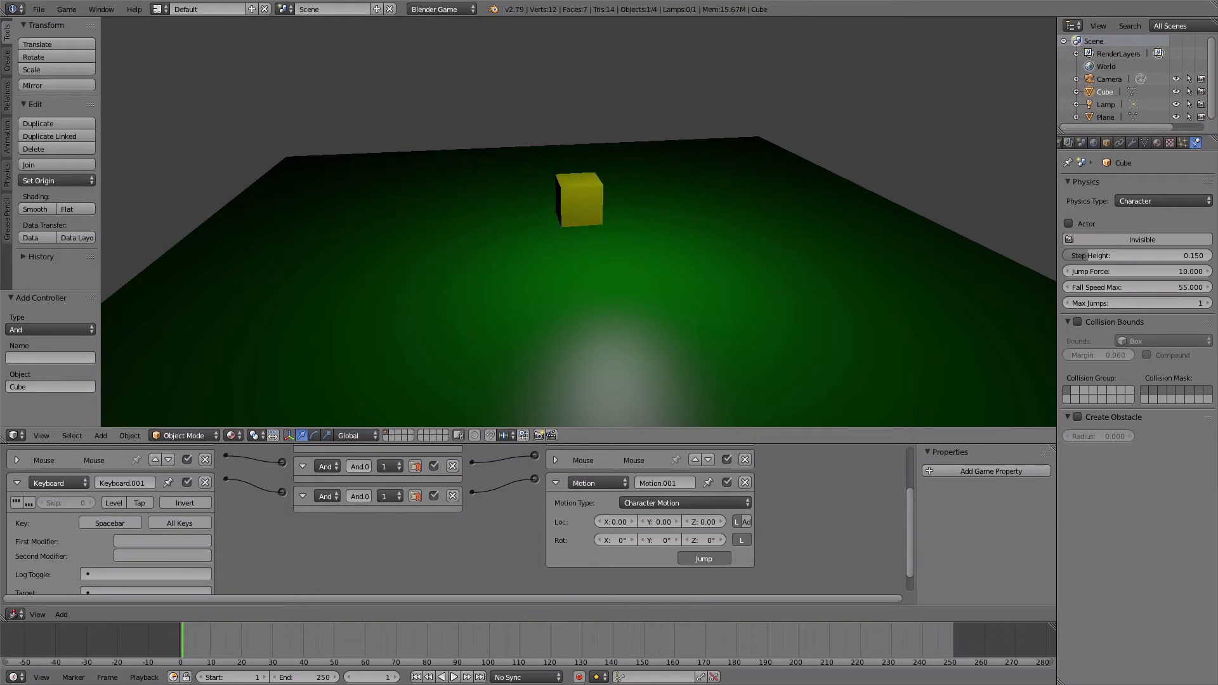
key("w")
key("space")
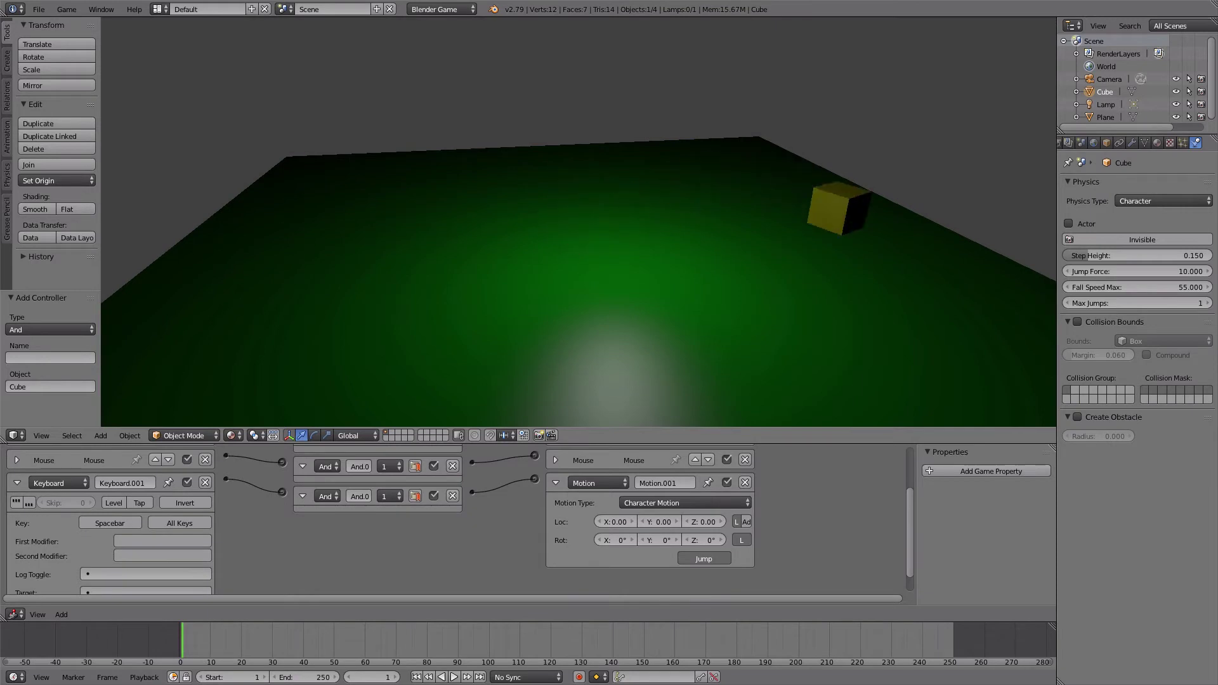
key("Escape")
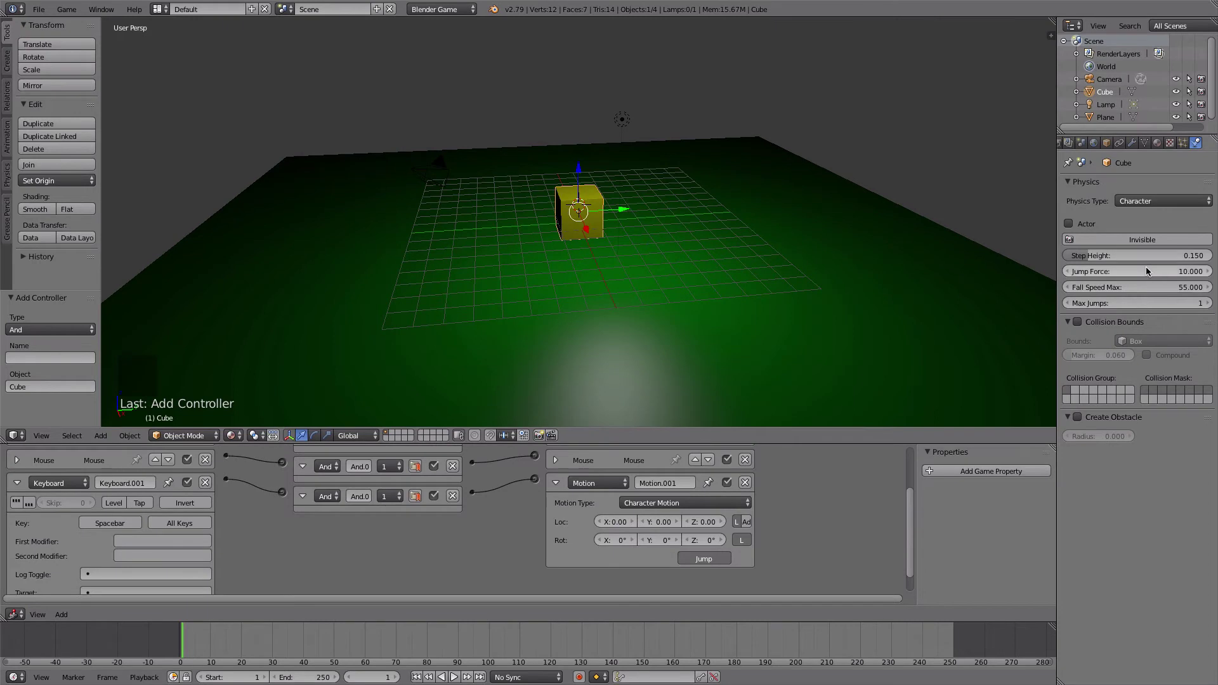
Set the cube's character Jump Force to 16.
left_click(1175, 272)
type("16")
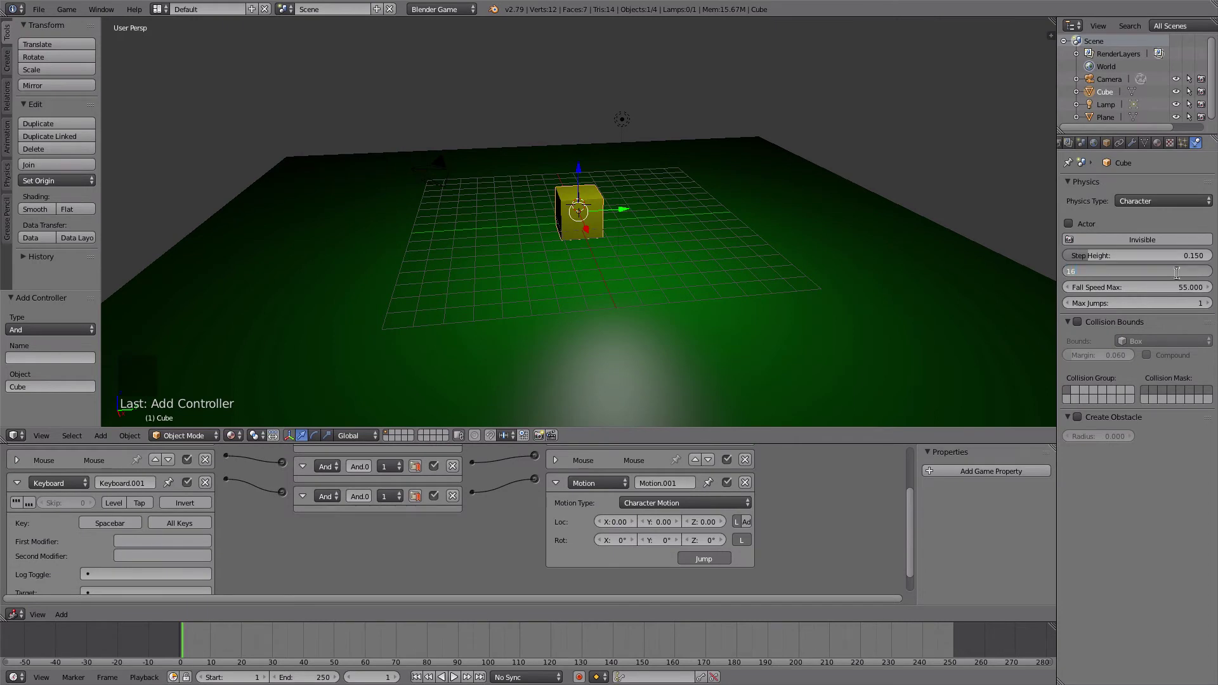
key("Return")
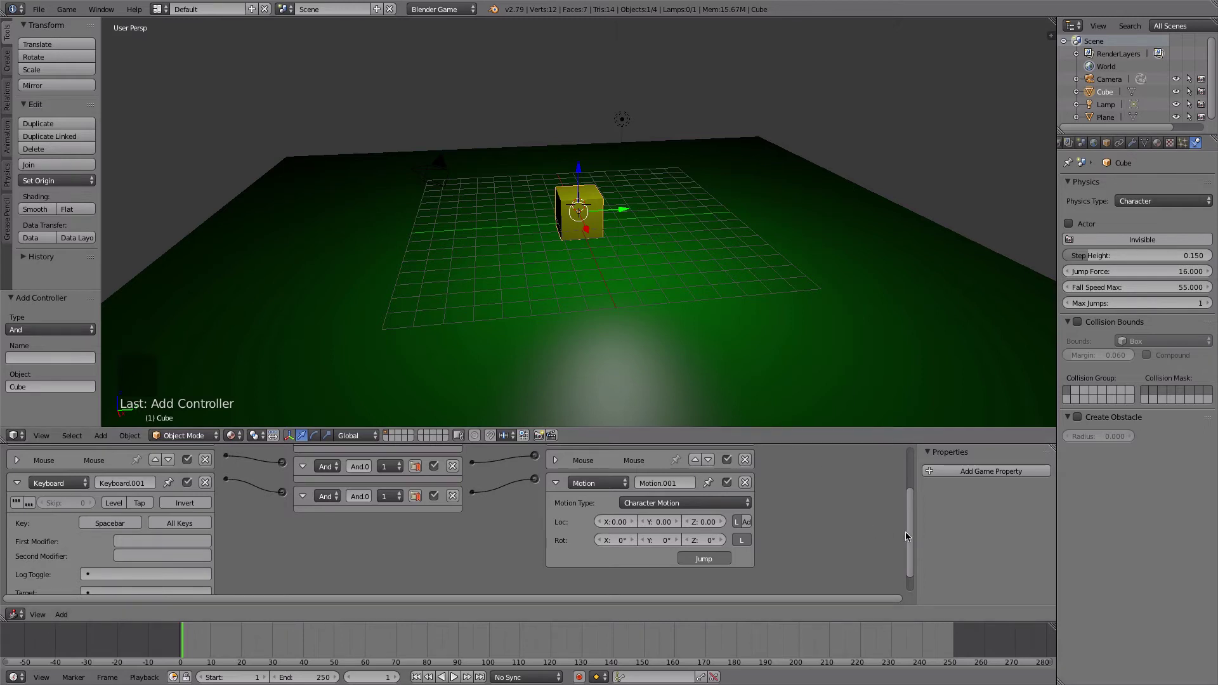
Add a Sound actuator to the cube's logic bricks.
scroll(904, 536, "up", 3)
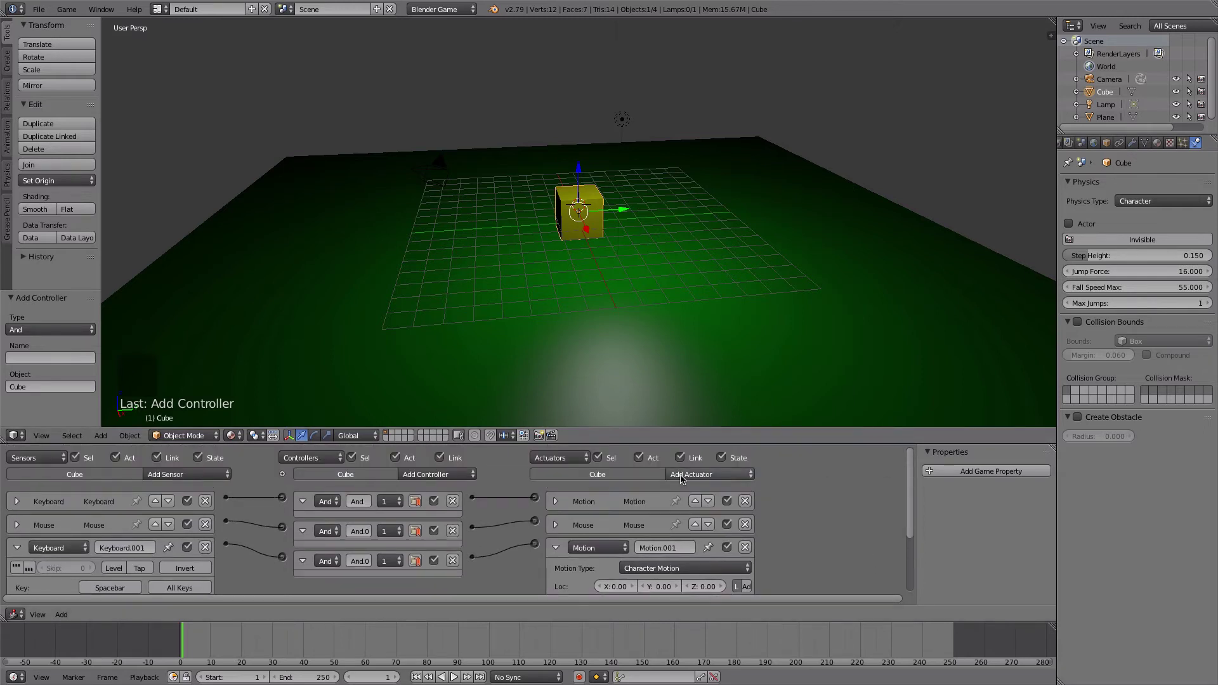
left_click(682, 477)
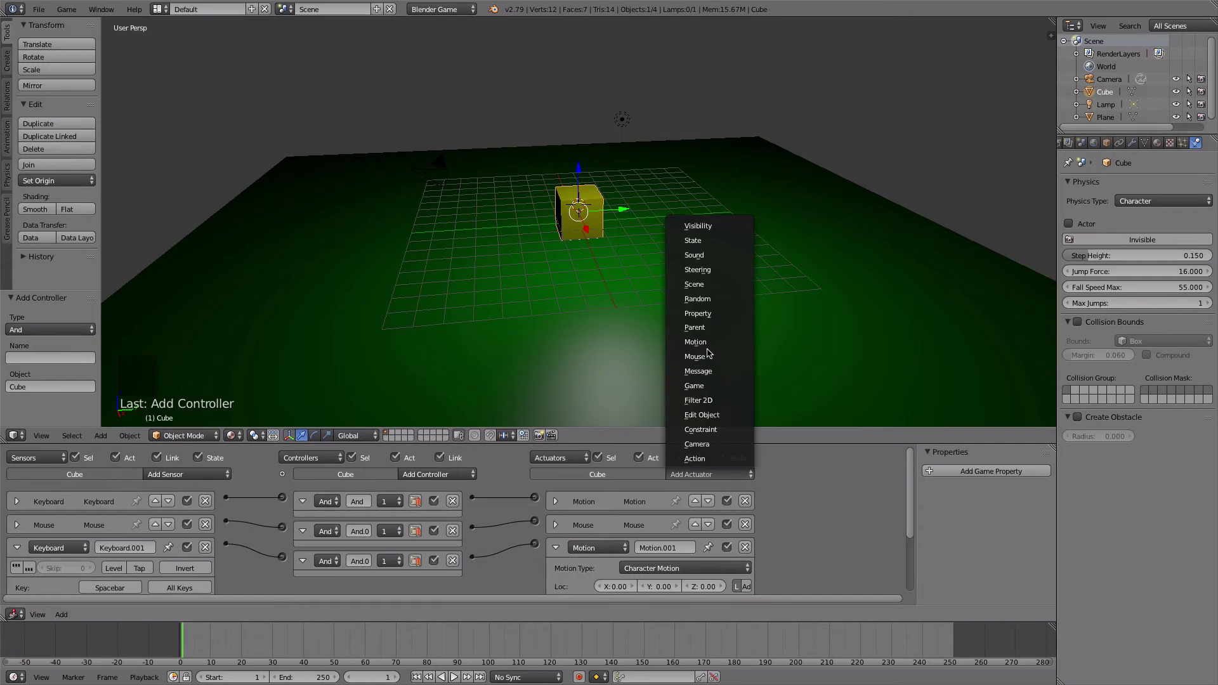
left_click(694, 254)
scroll(913, 474, "down", 2)
left_click_drag(913, 475, 905, 547)
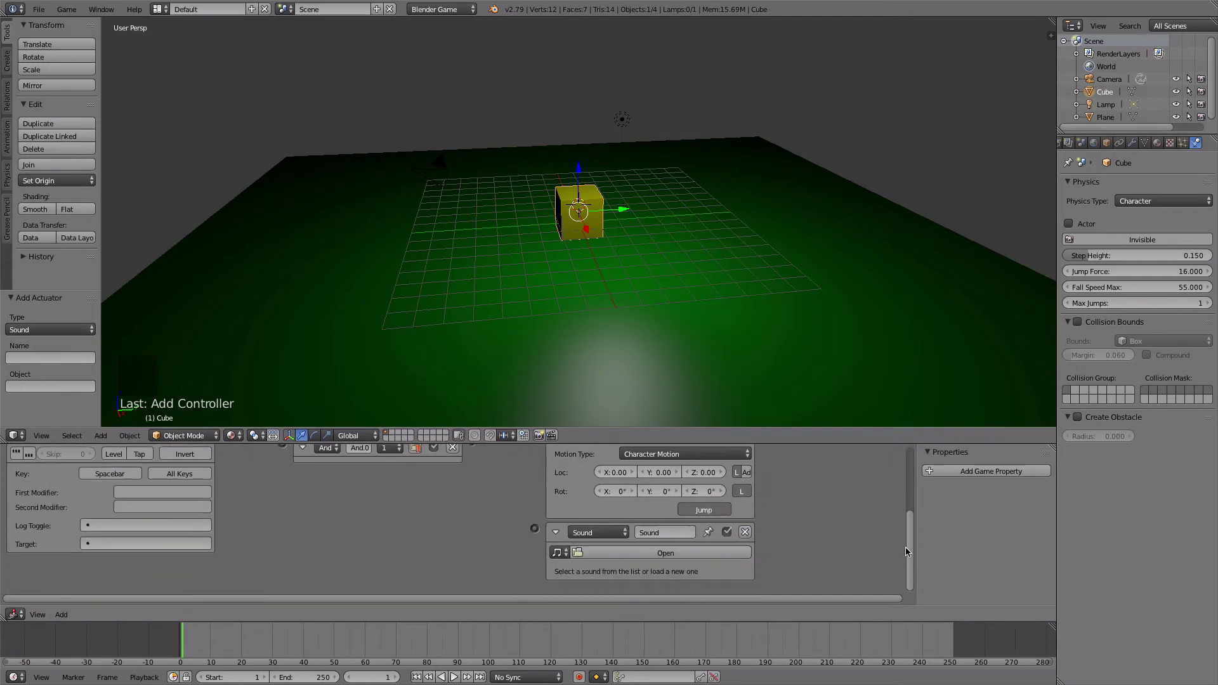
Load Sound Jump SOUND Effect.mp3 from the GameFiles folder of CW 2018 BGE Workshop into the Sound actuator.
left_click(576, 556)
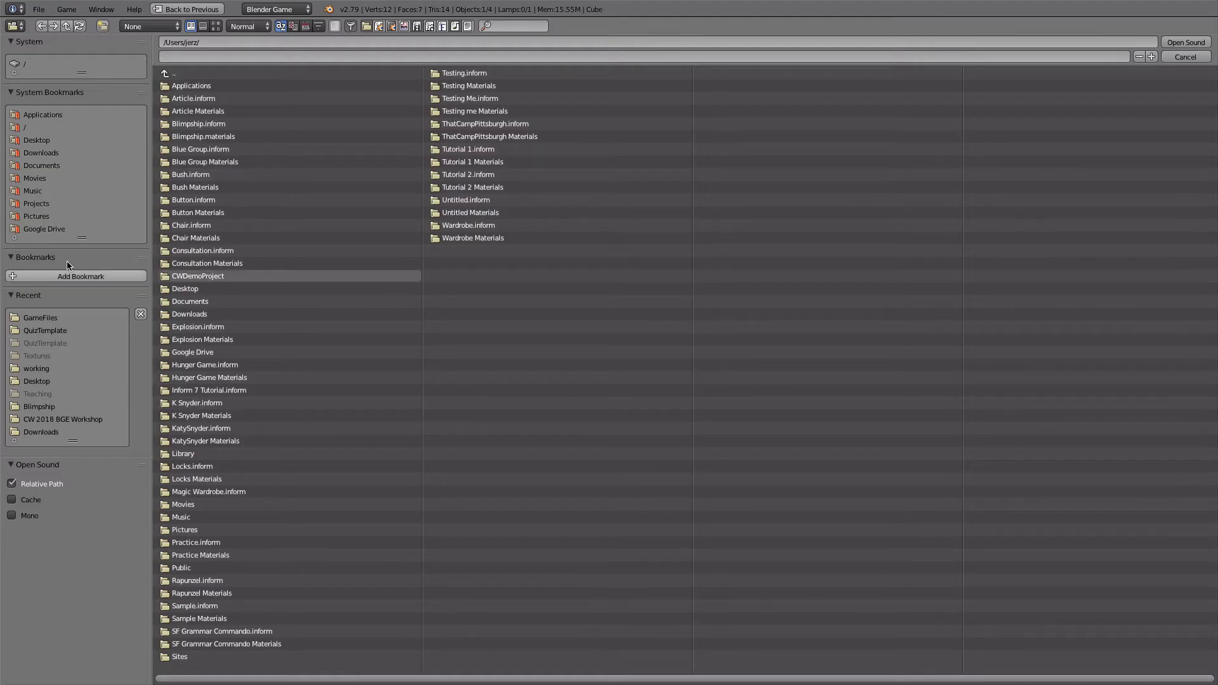
left_click(44, 139)
left_click(192, 85)
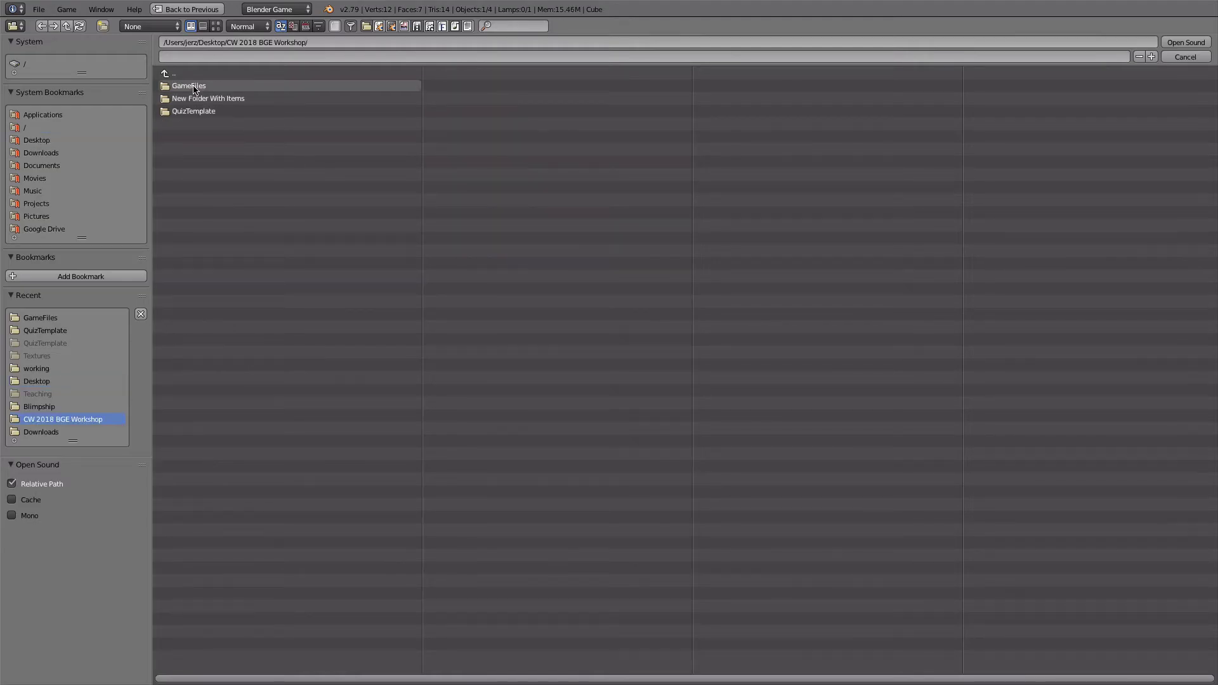
left_click(192, 87)
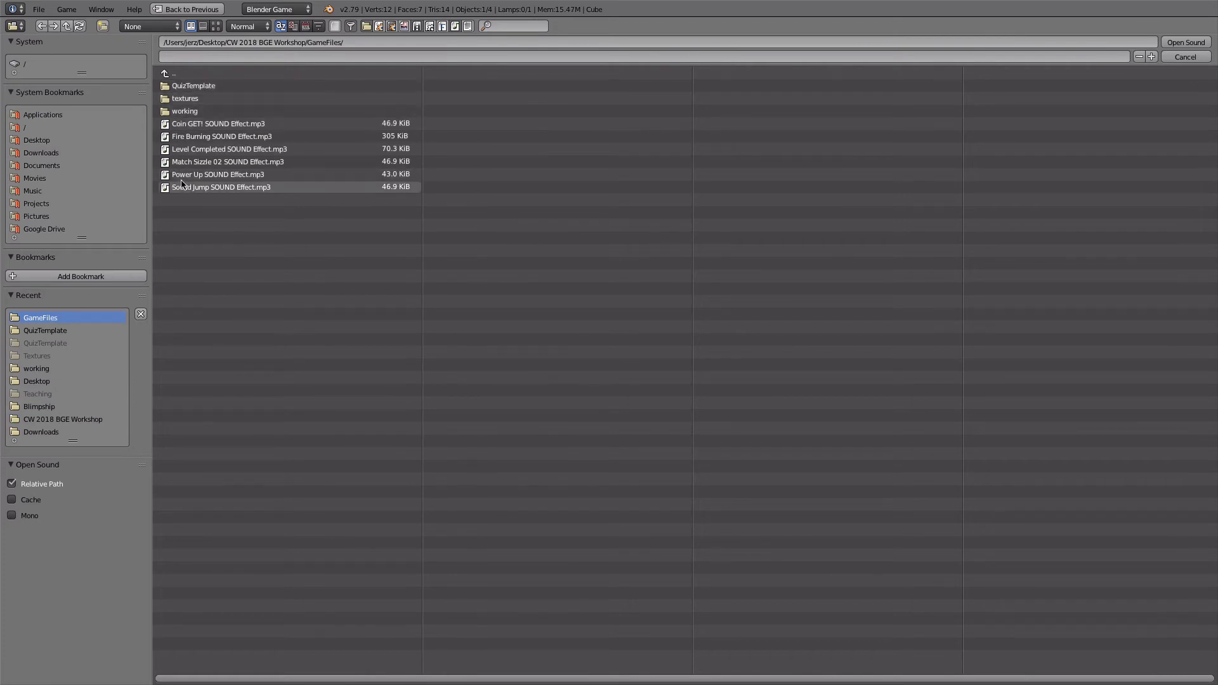
left_click(185, 188)
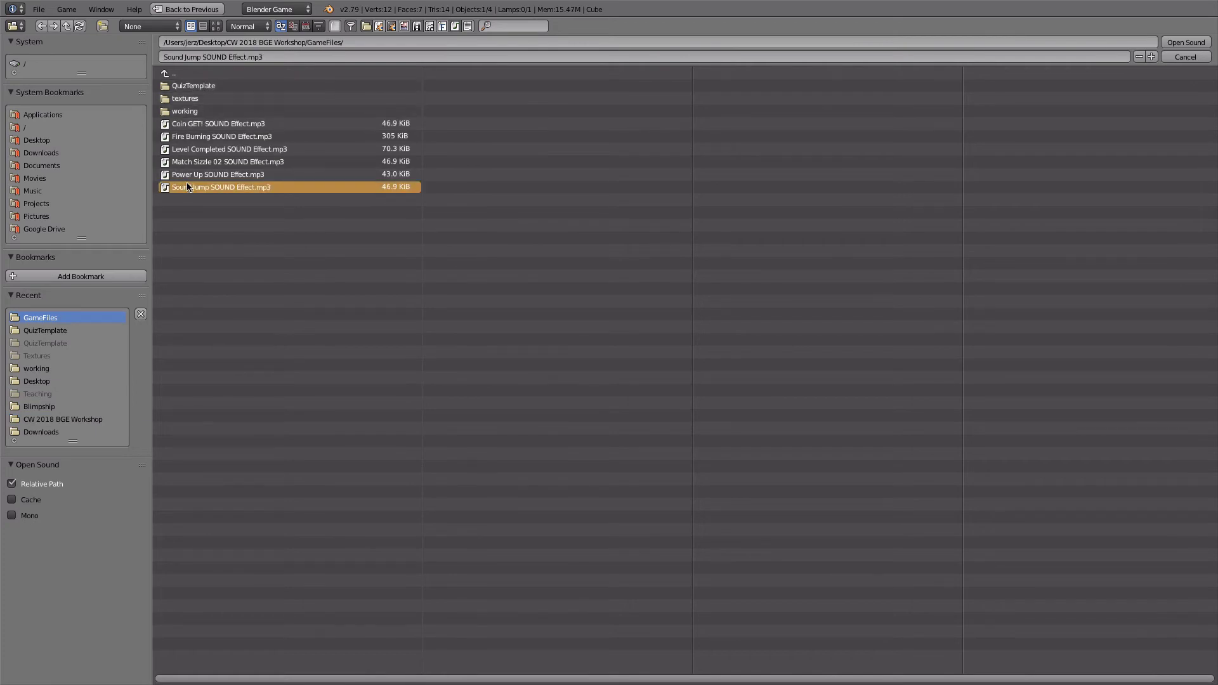
left_click(1187, 42)
Link the Spacebar sensor's And controller to the Sound actuator as well.
left_click_drag(910, 474, 911, 509)
scroll(911, 509, "up", 1)
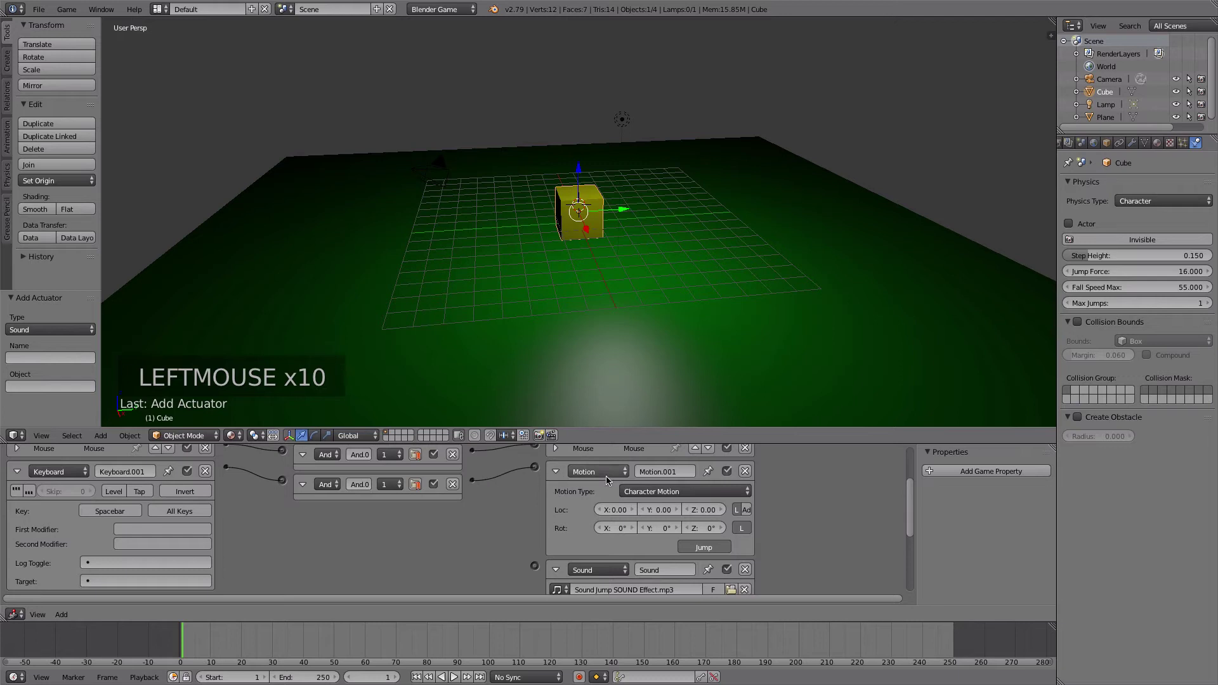
left_click_drag(473, 480, 536, 566)
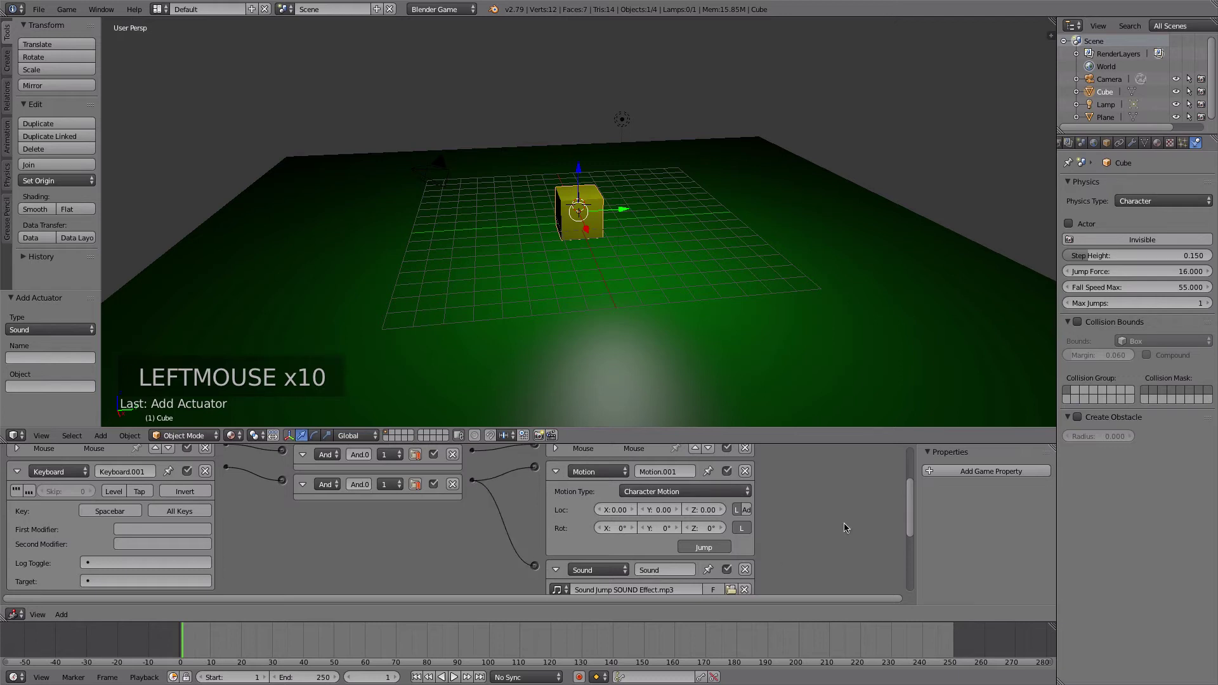
Set the Sound actuator's play mode to Play End.
left_click_drag(909, 490, 912, 524)
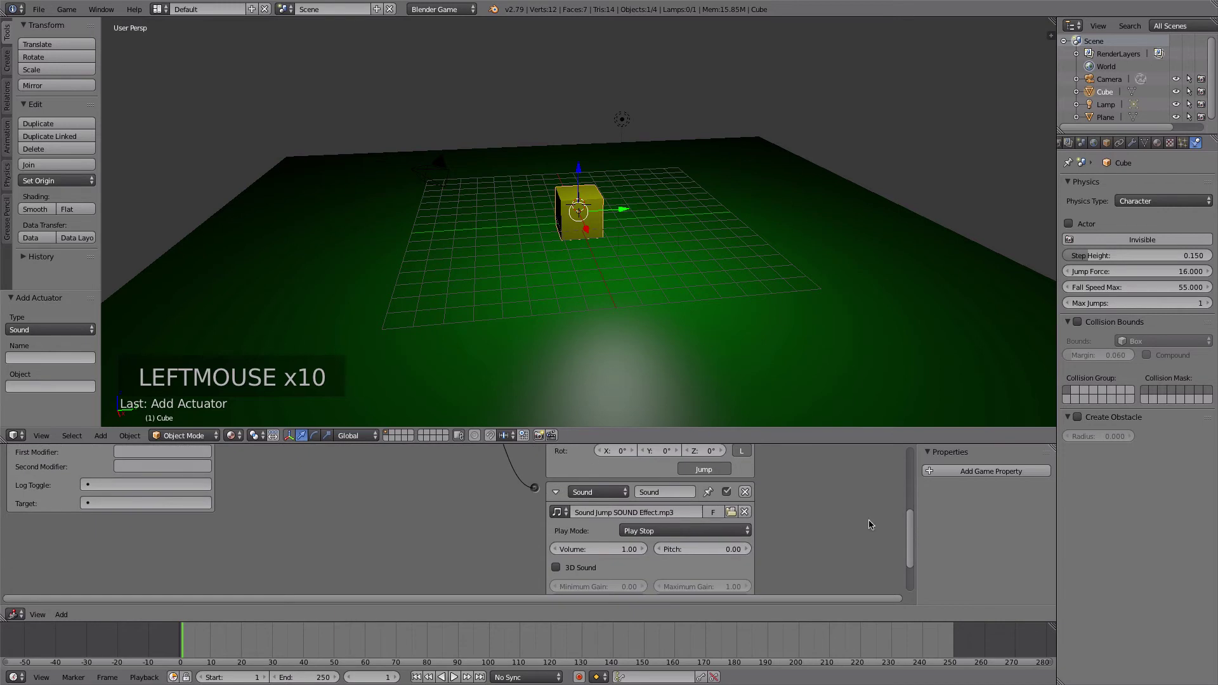
left_click(649, 532)
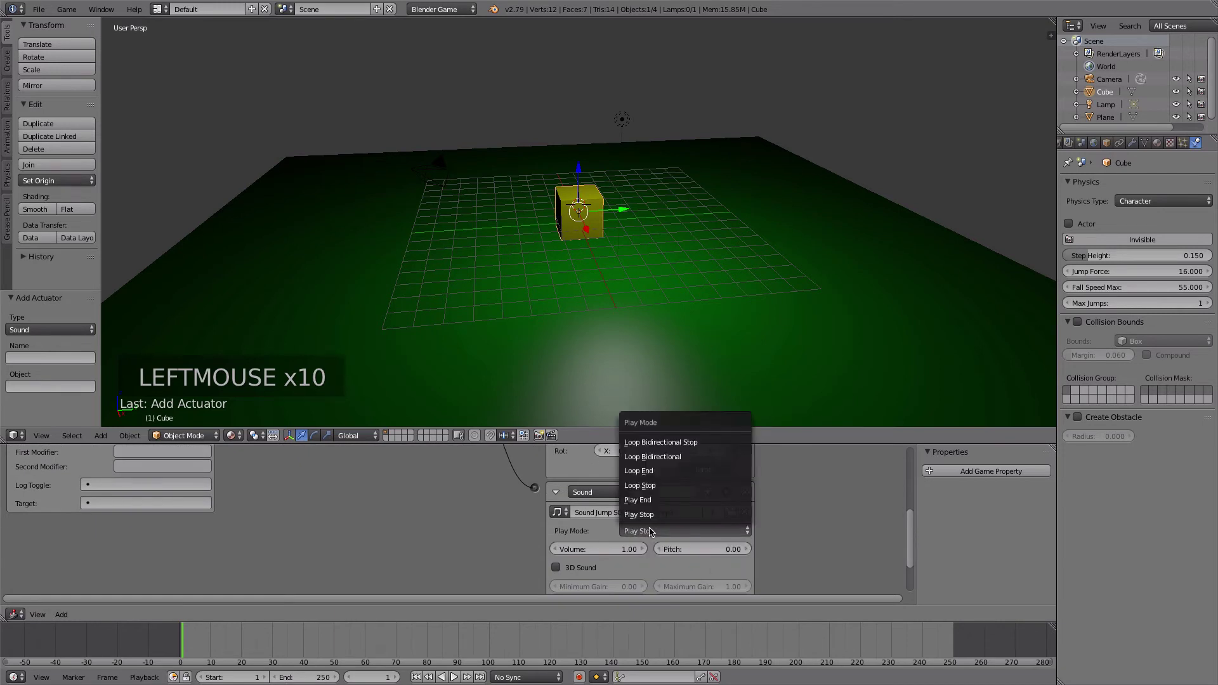
left_click(659, 504)
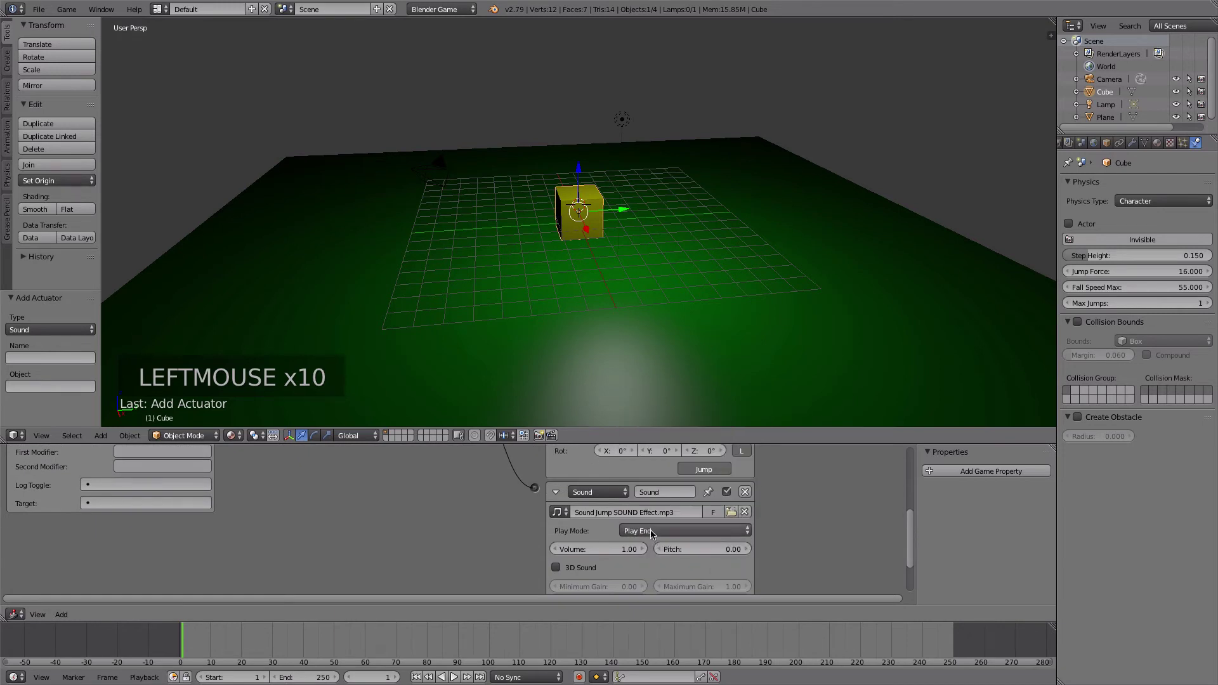
left_click(654, 533)
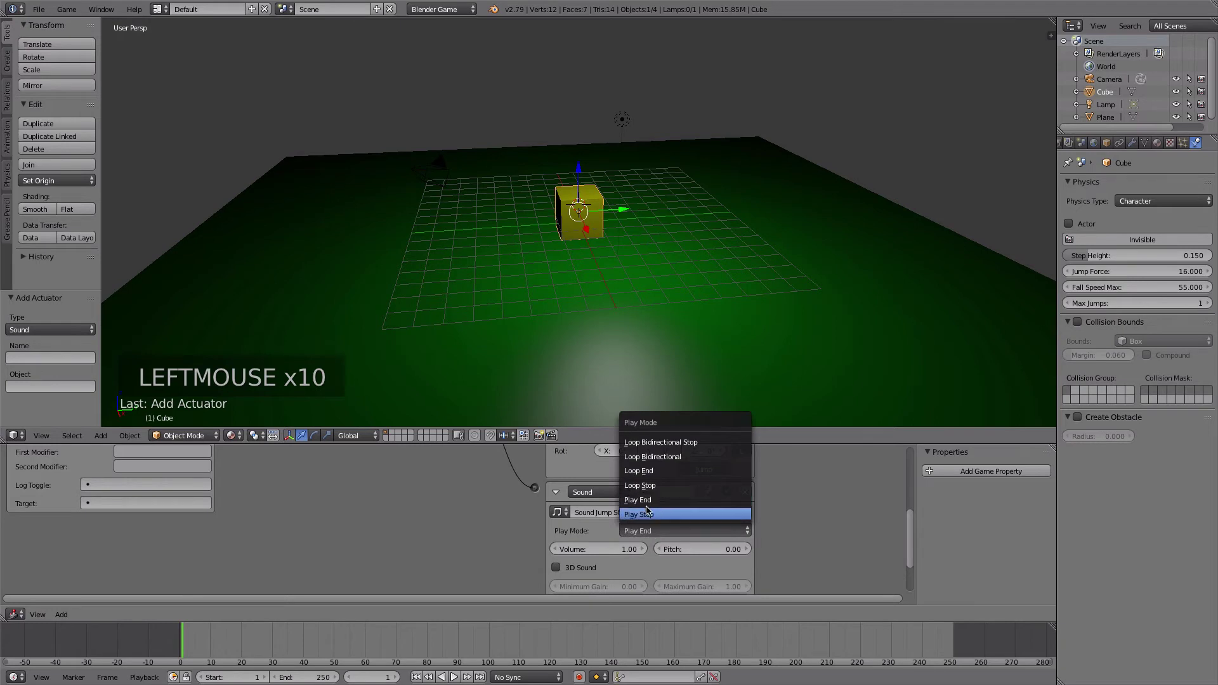
left_click(644, 501)
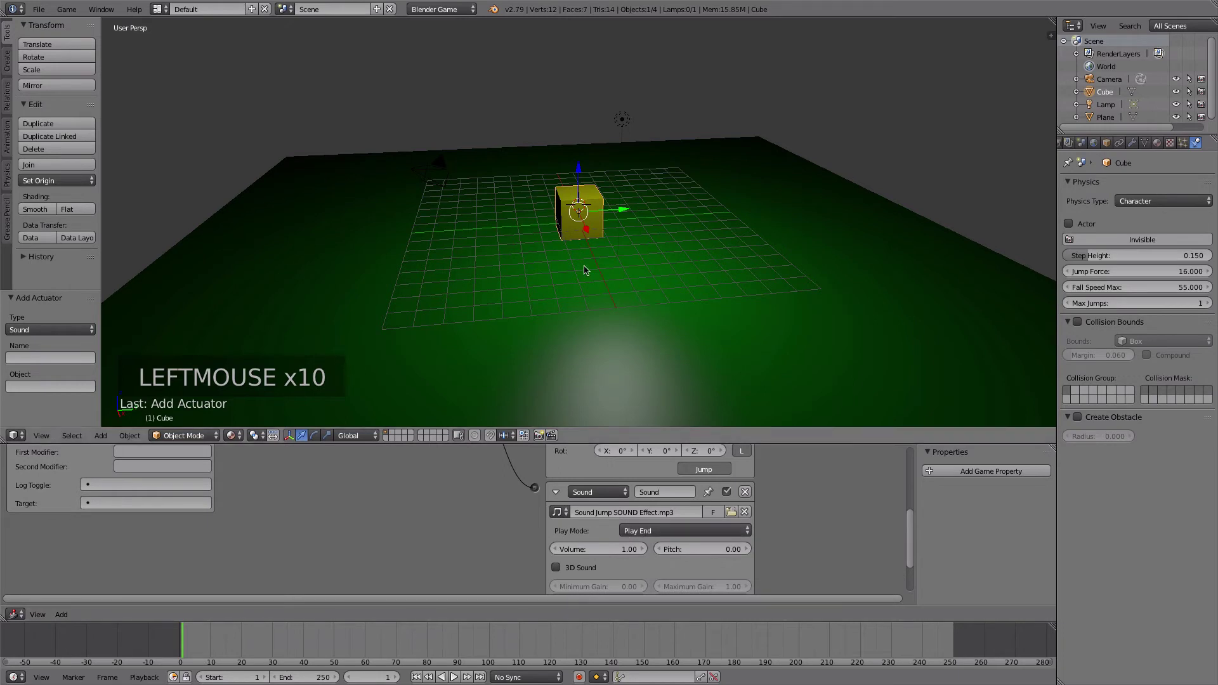
Test the stronger jump and its sound effect, standing and moving, in a game run.
key("p")
key("space")
key("space")
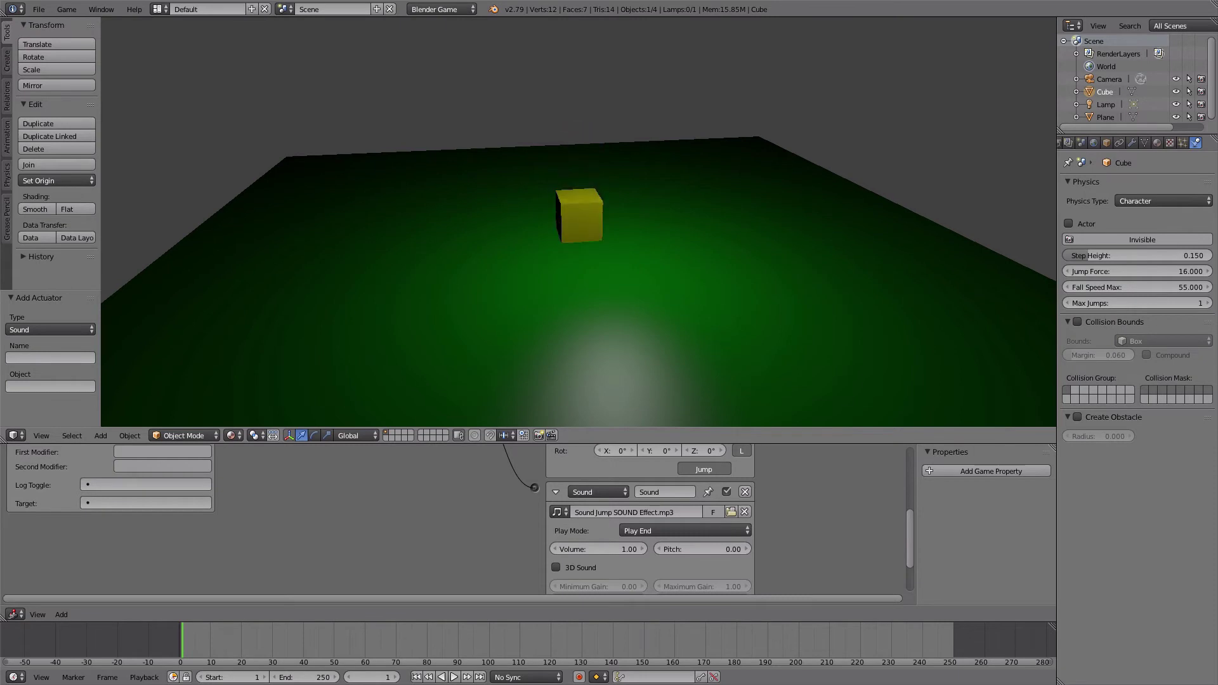
key("d")
key("space")
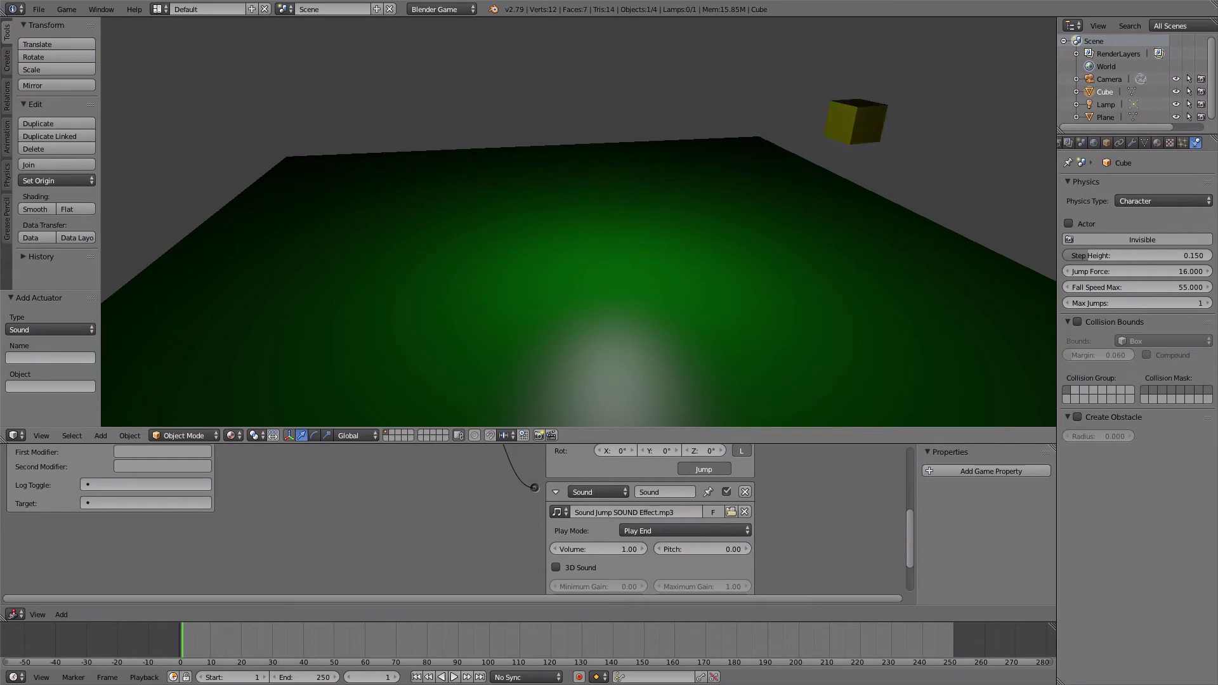
key("Escape")
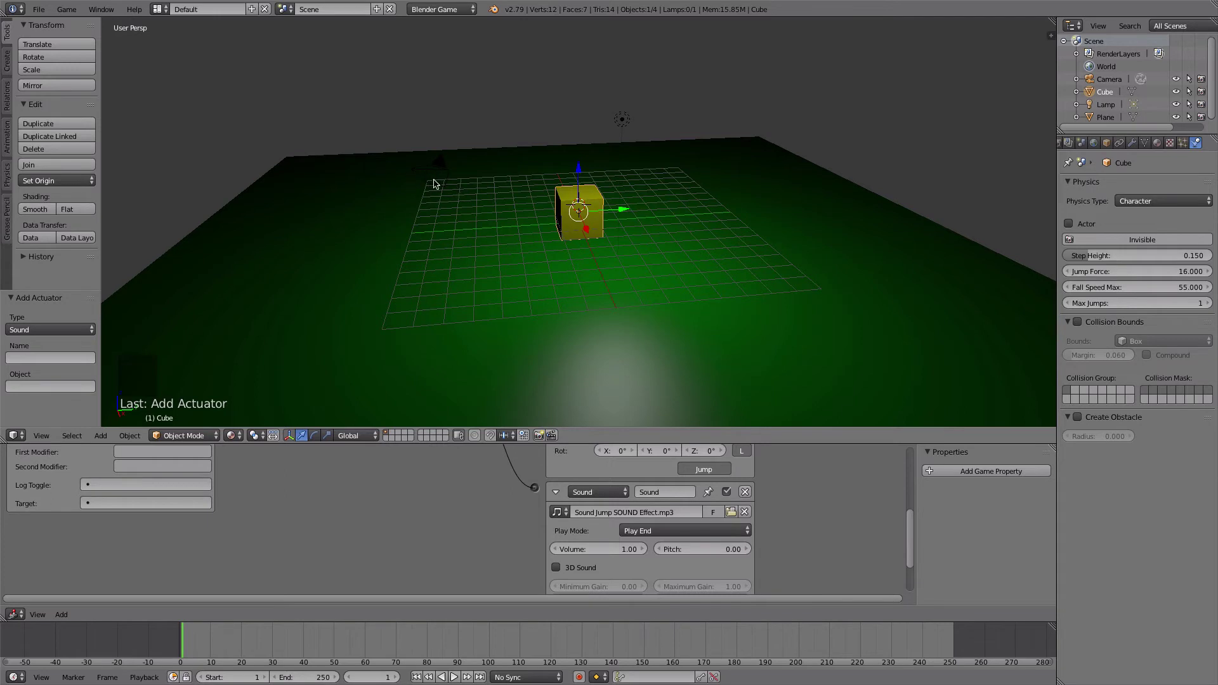
Switch to the camera view and test the cube's movement from there in a game run.
key("KP_0")
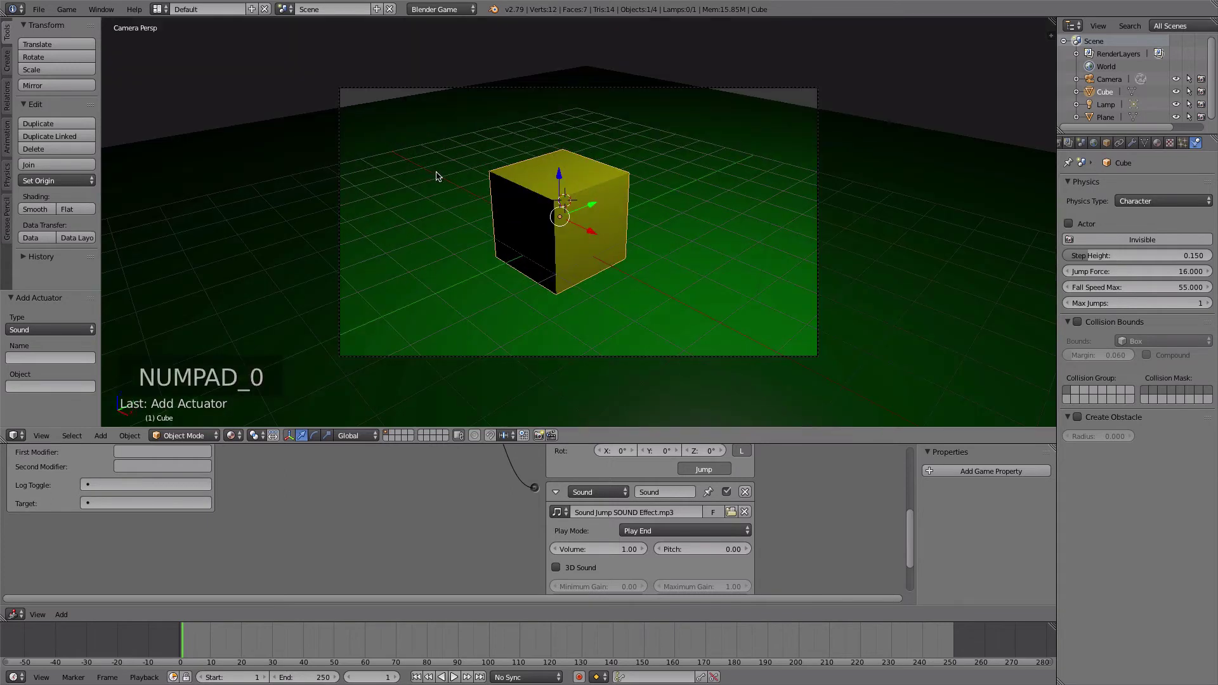
key("p")
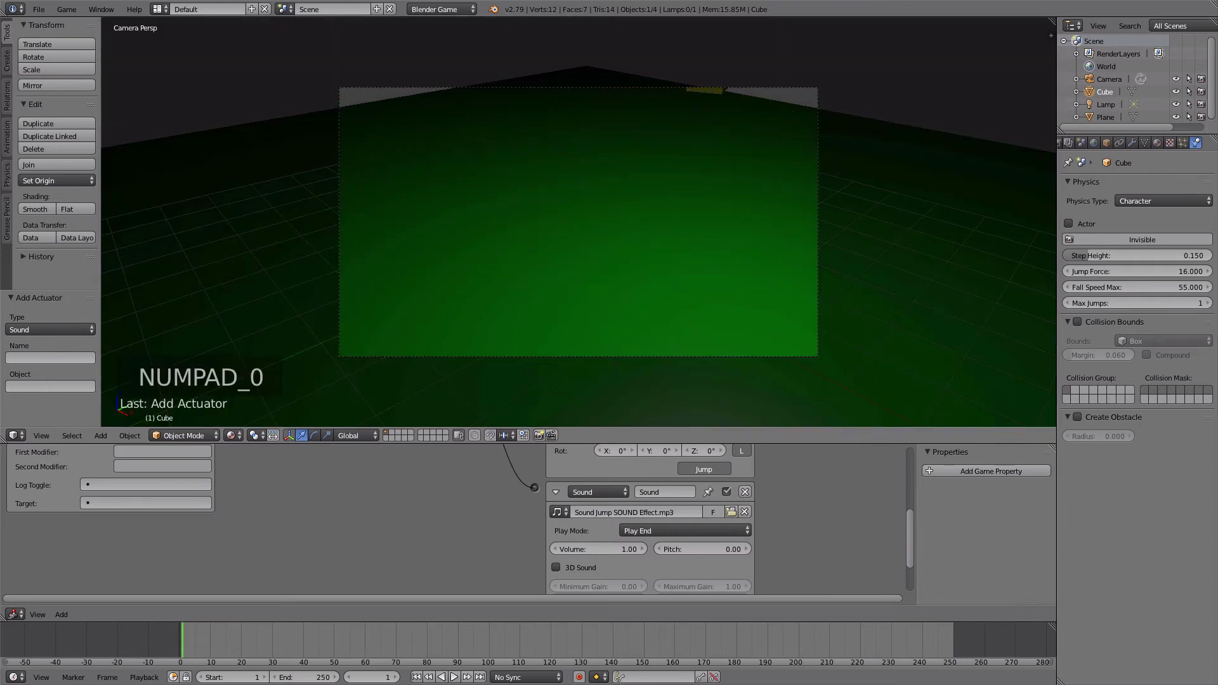
key("Escape")
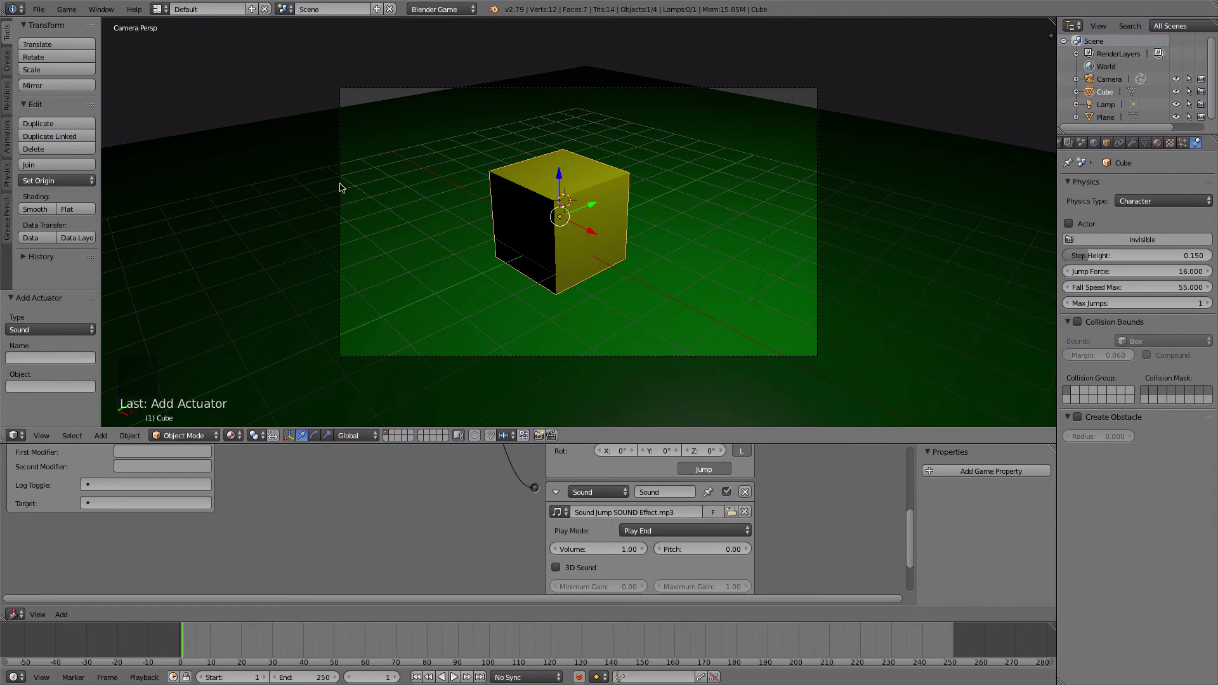
Leave the camera view and delete the existing camera from the scene.
key("KP_3")
middle_click_drag(362, 163, 380, 193)
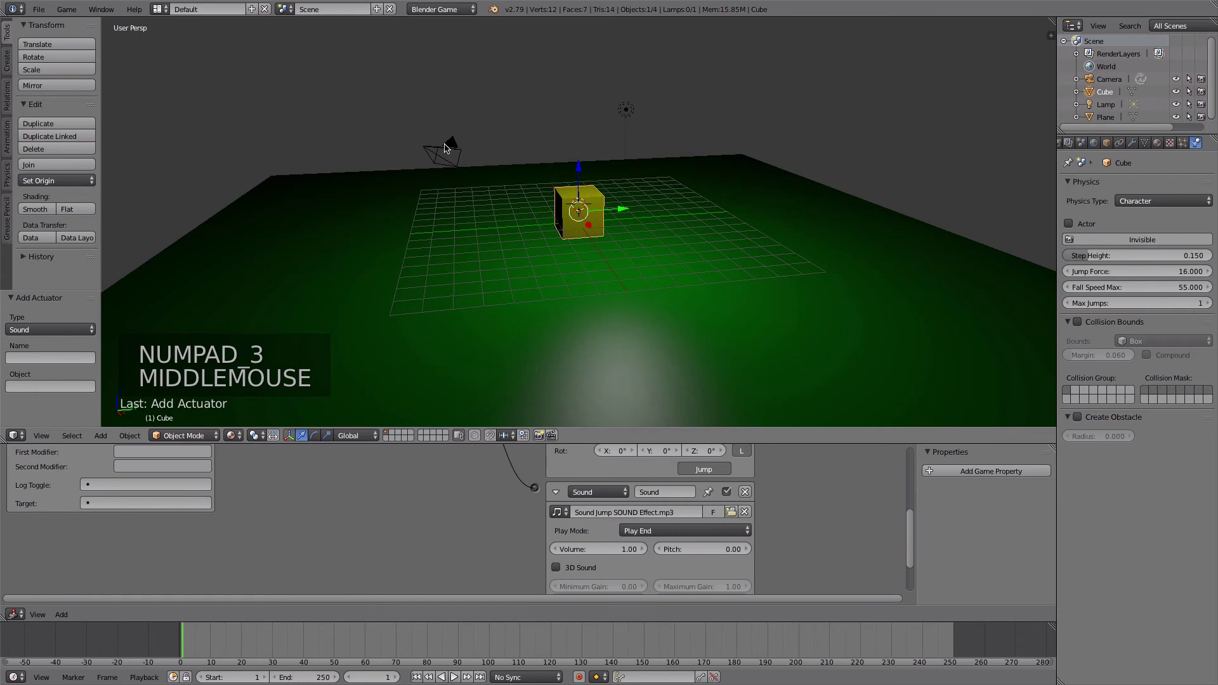
right_click(445, 148)
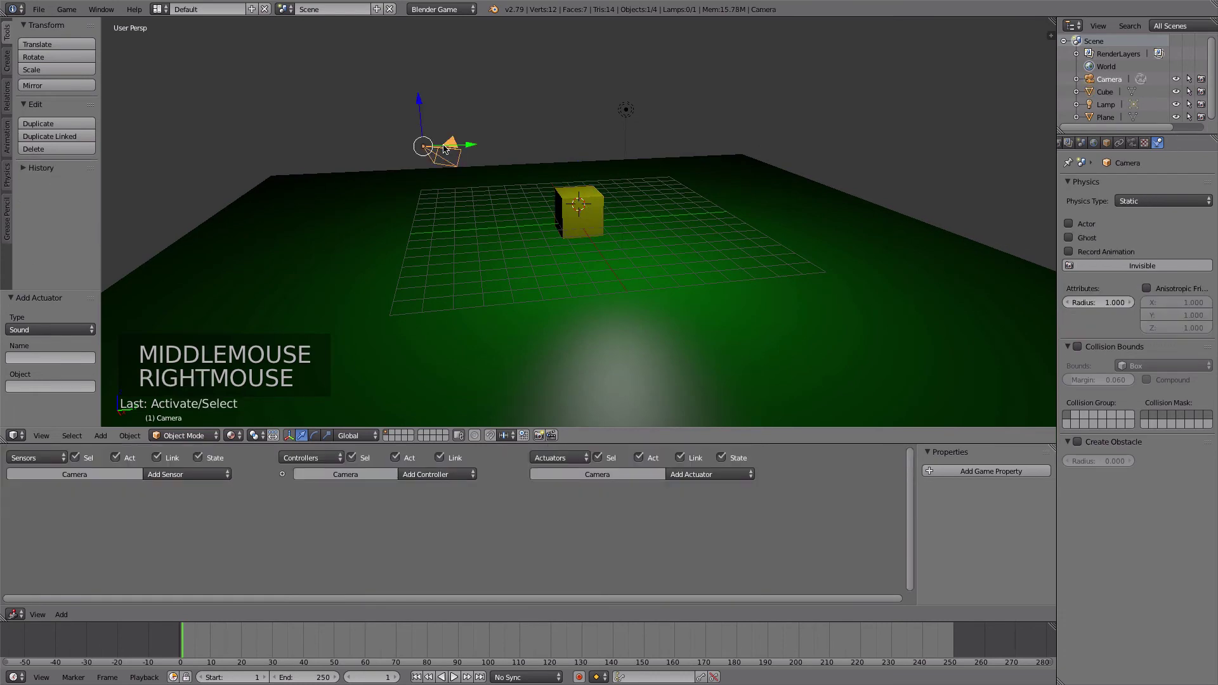
key("x")
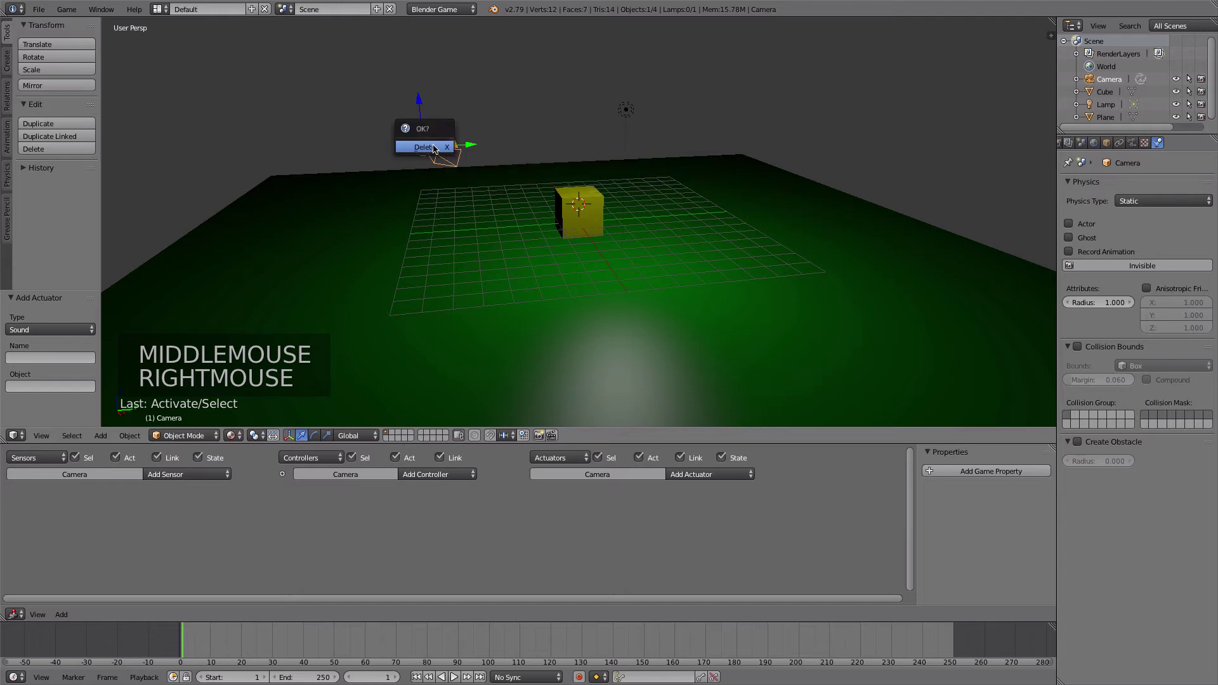
left_click(434, 150)
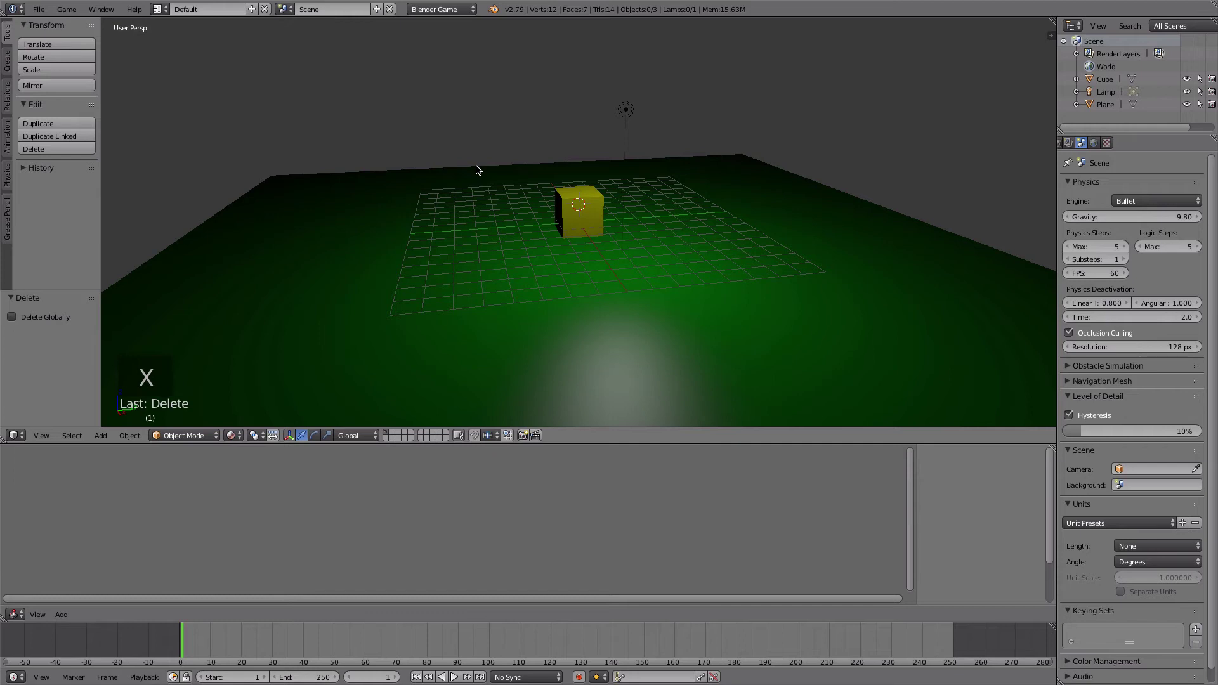
In the right orthographic view, add a new camera behind and above the cube, at about Y -7.6, Z 3.9.
key("KP_3")
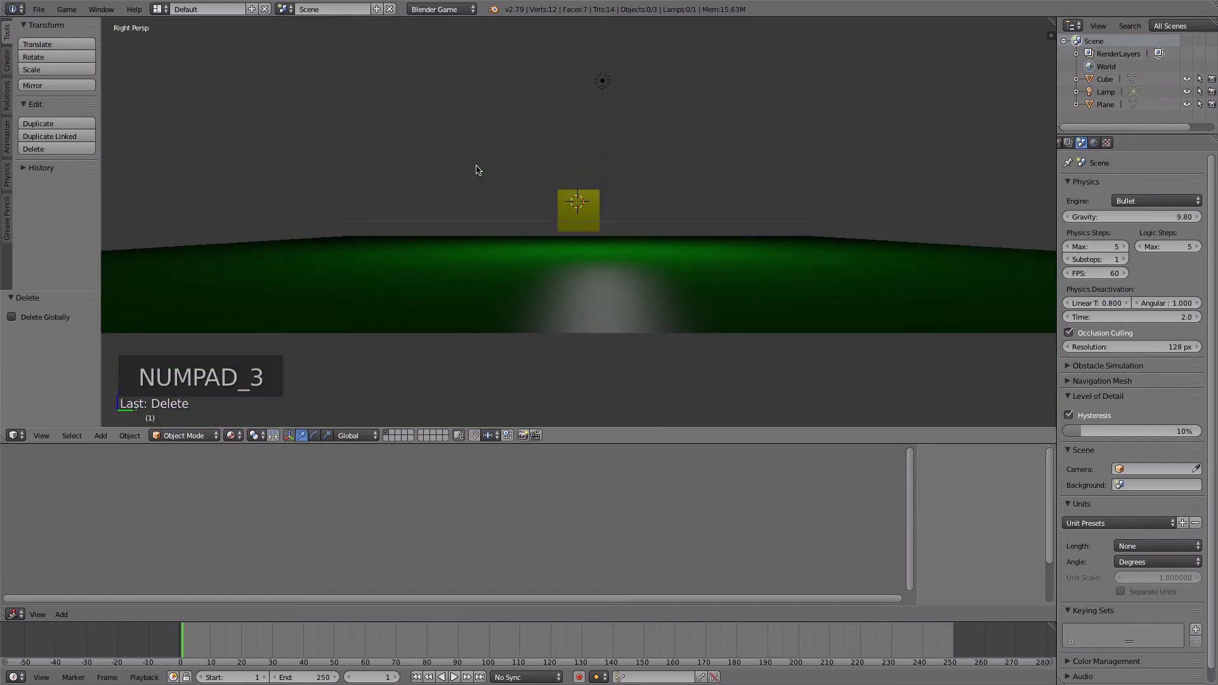
key("KP_5")
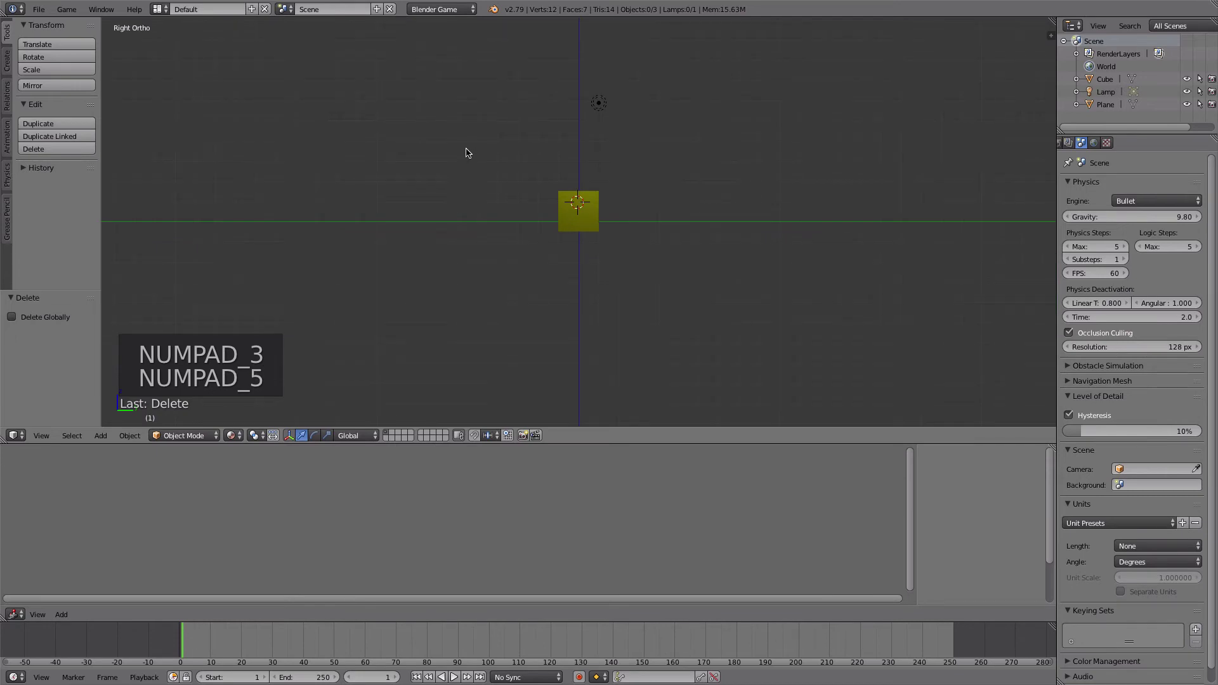
left_click(426, 142)
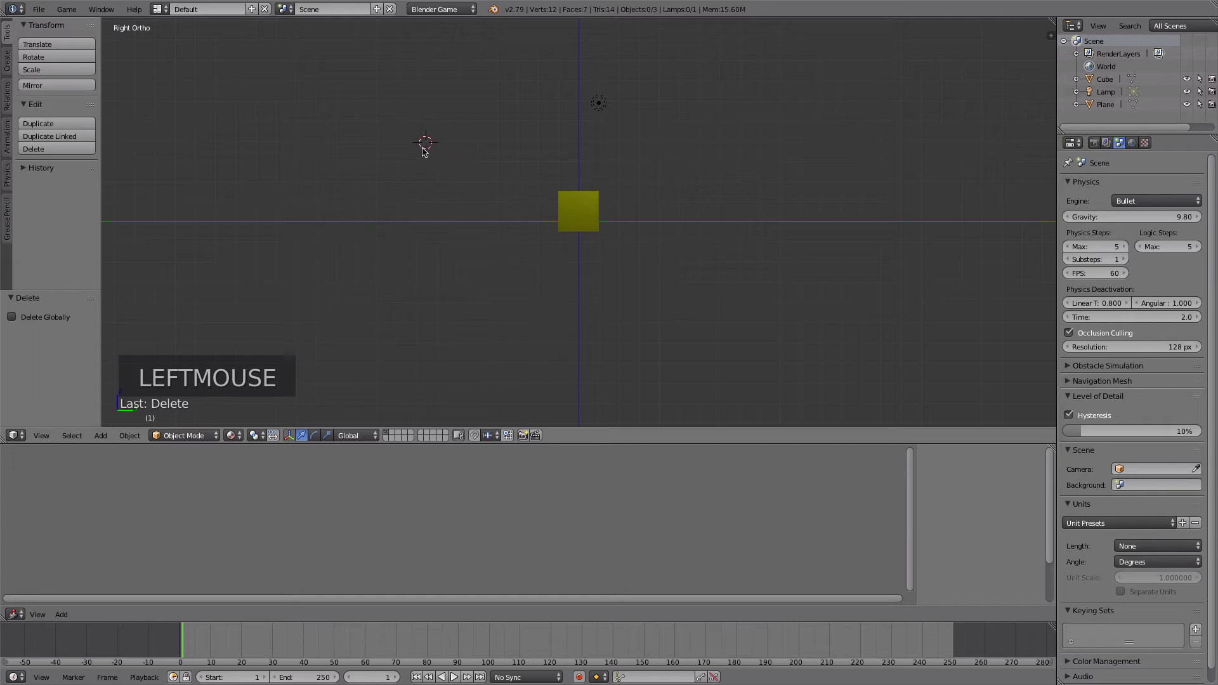
left_click(101, 436)
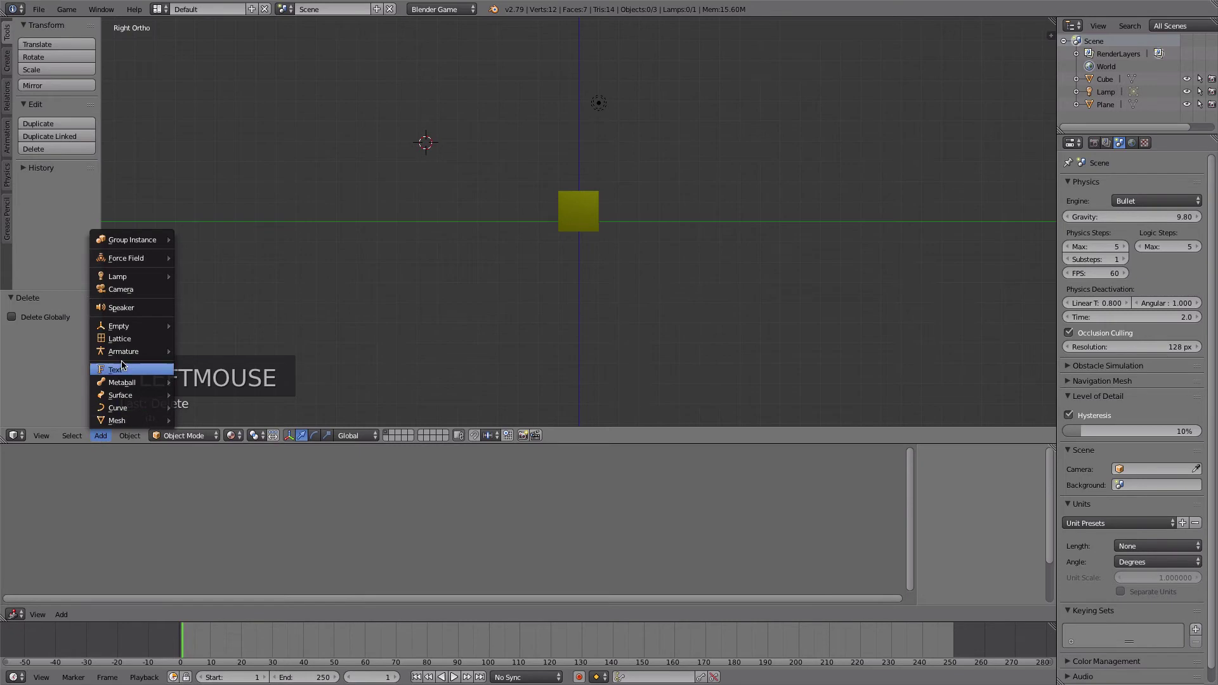
left_click(120, 291)
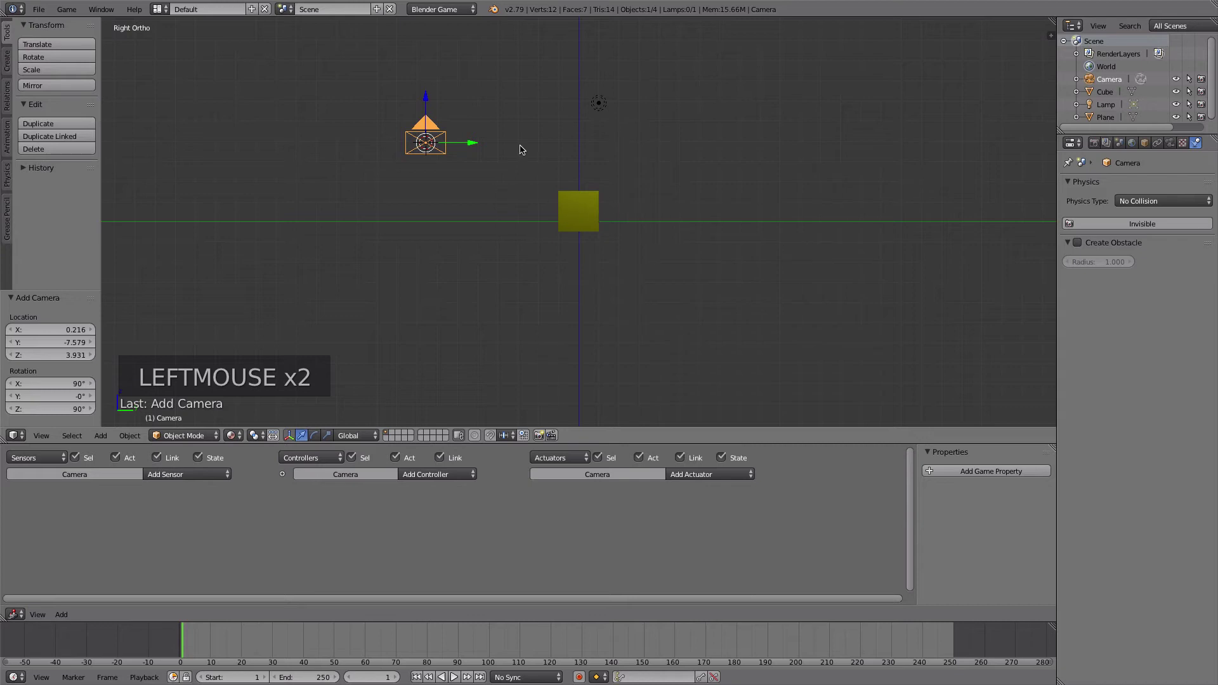
key("r")
key("z")
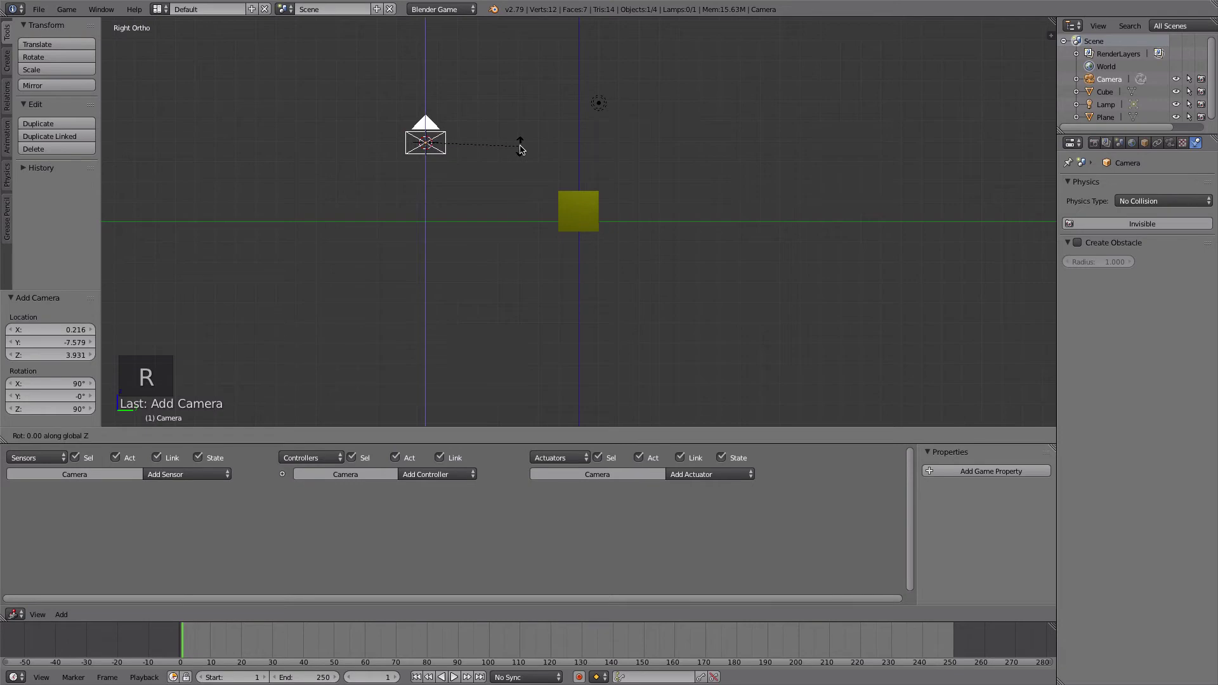
key("9")
key("Return")
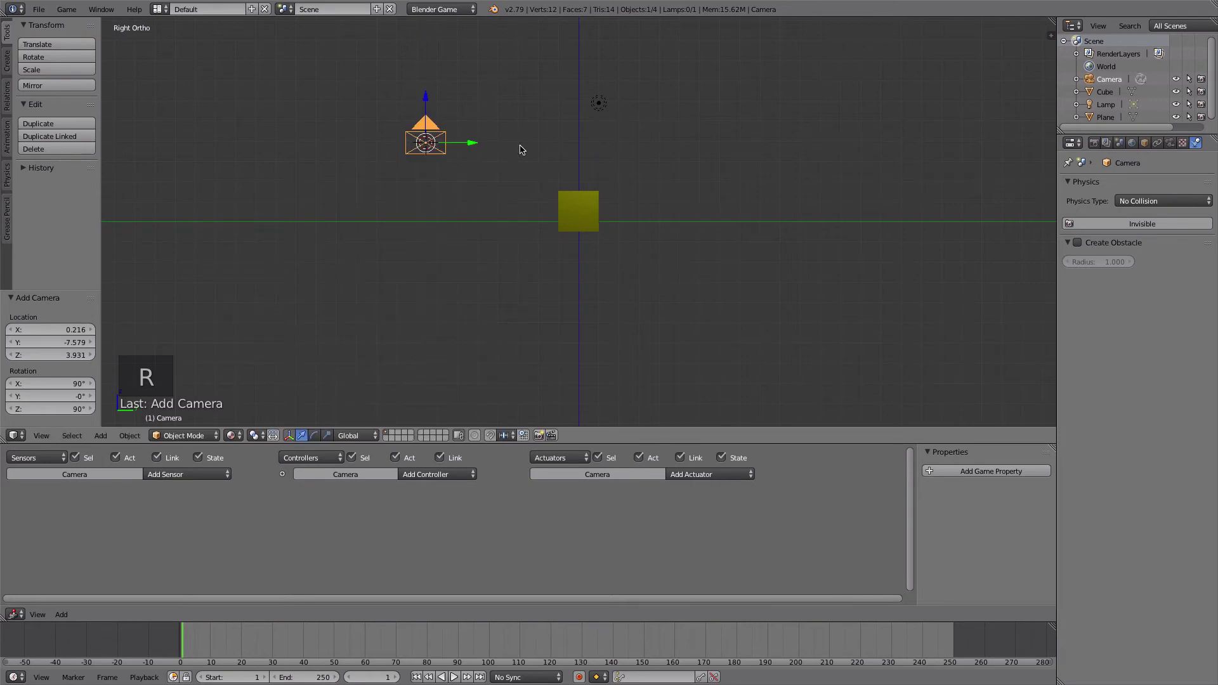
Rotate the new camera -90° about the global Z axis so it points toward the cube.
type("rz")
type("-90")
key("Return")
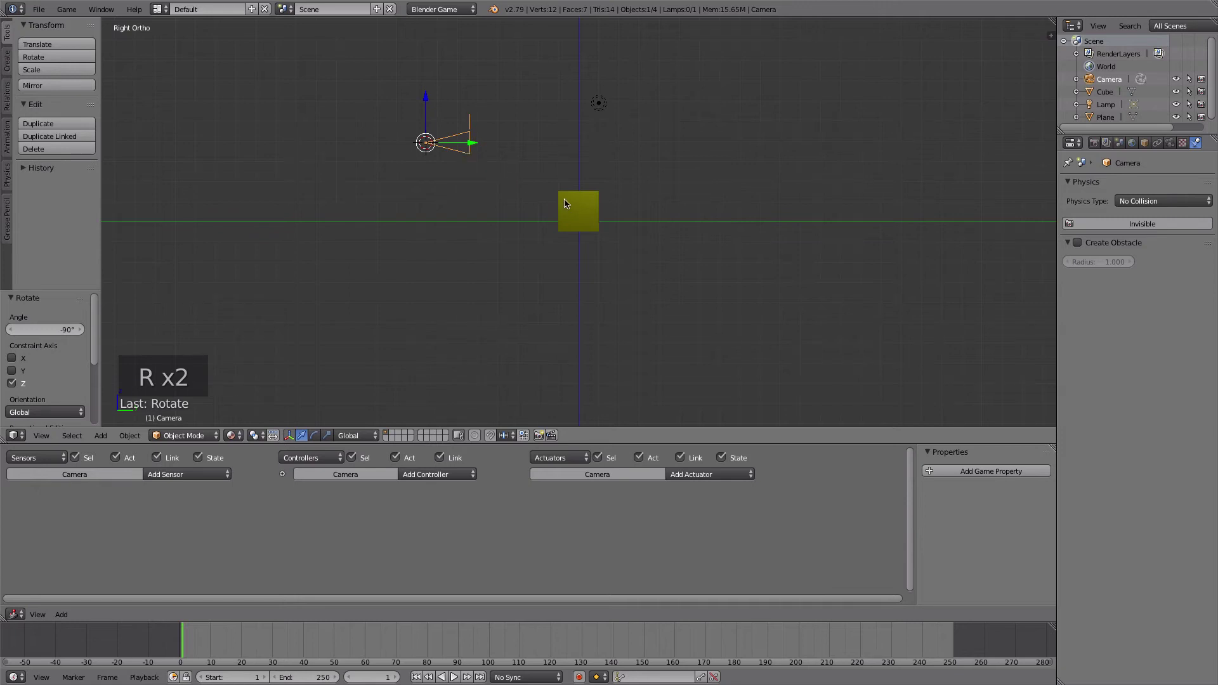
Parent the camera to the cube with the Object parenting type.
right_click(565, 203, "shift")
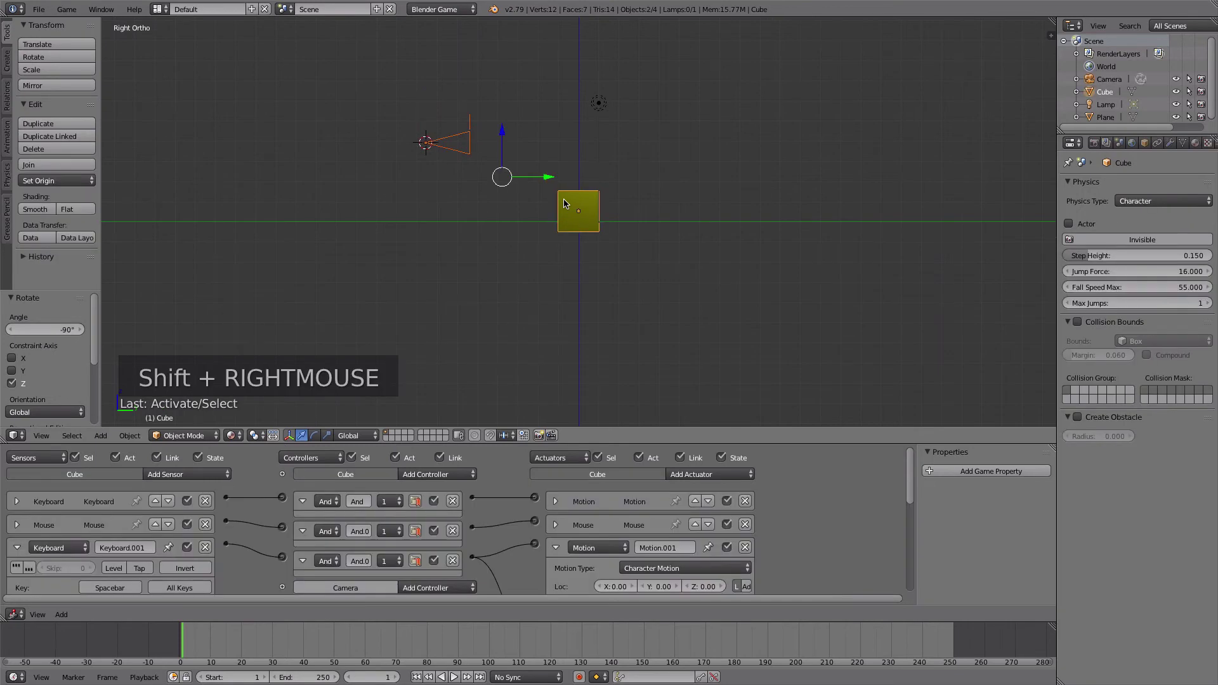
key("ctrl+p")
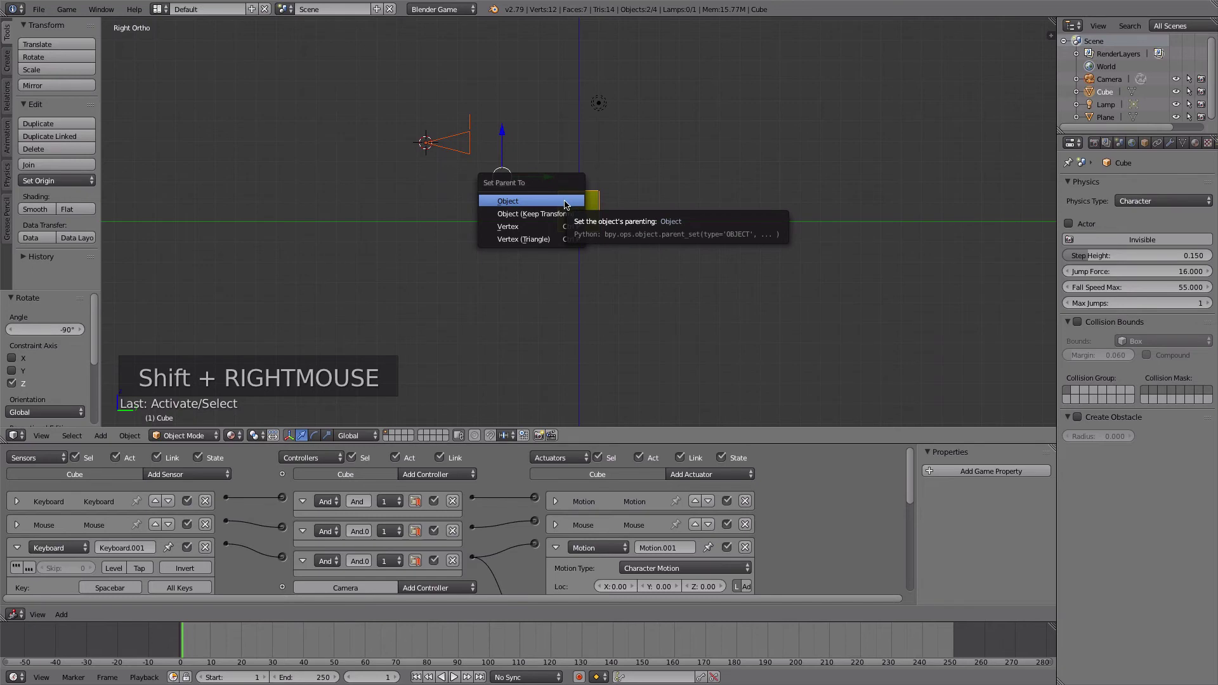
left_click(566, 204)
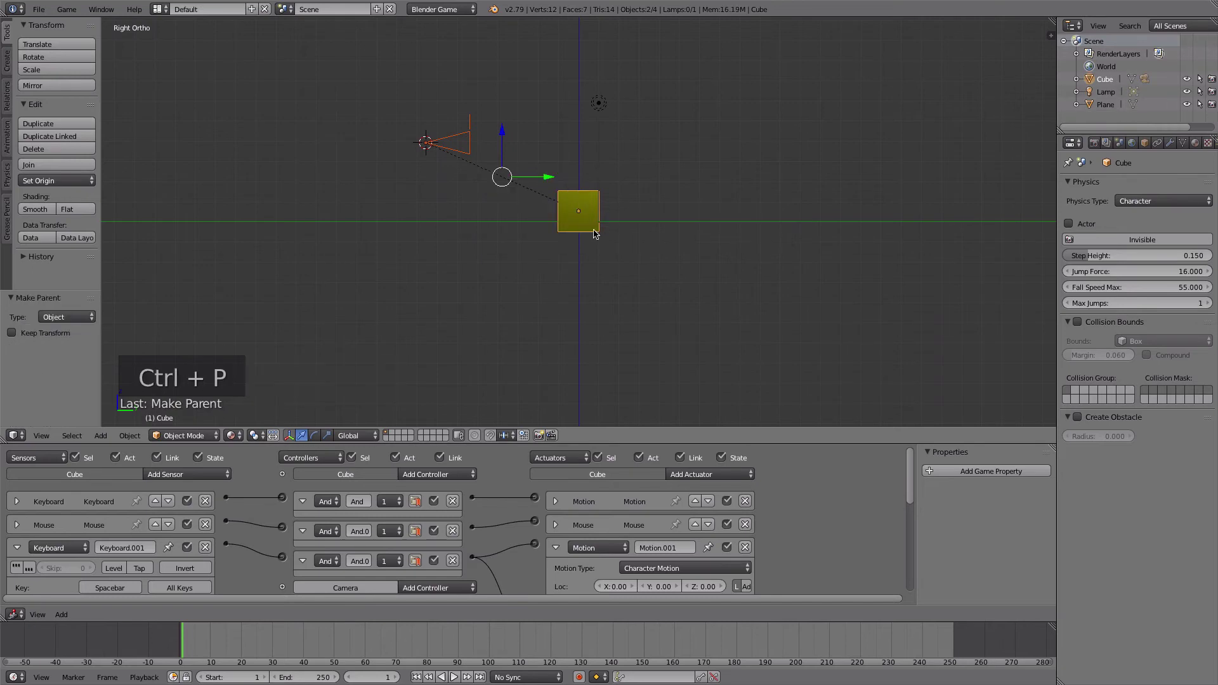
Try moving the cube alone to check that the parented camera follows, and cancel the move.
right_click(570, 199)
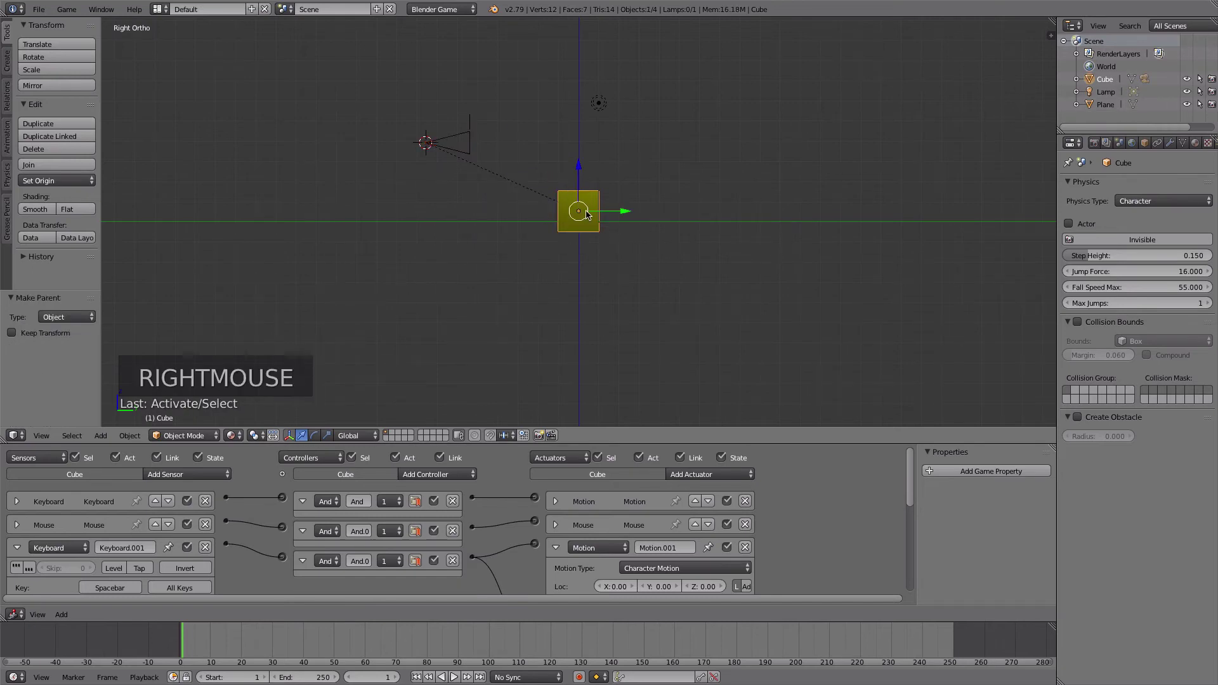
key("g")
key("g")
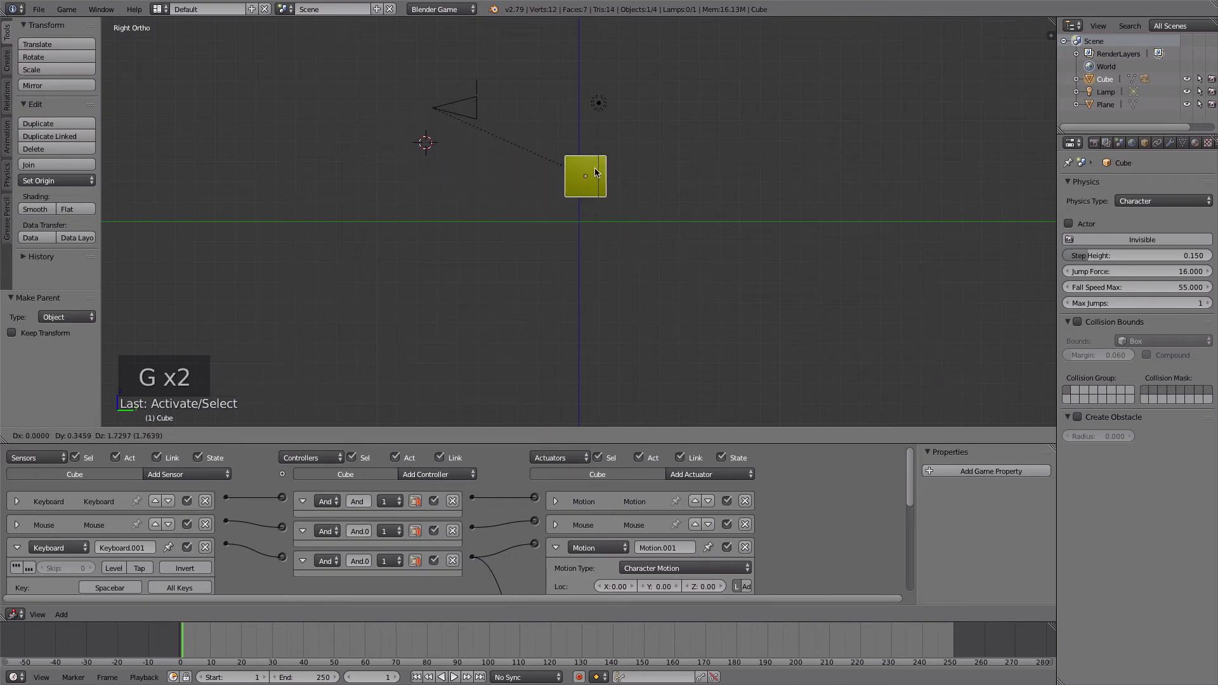
right_click(458, 158)
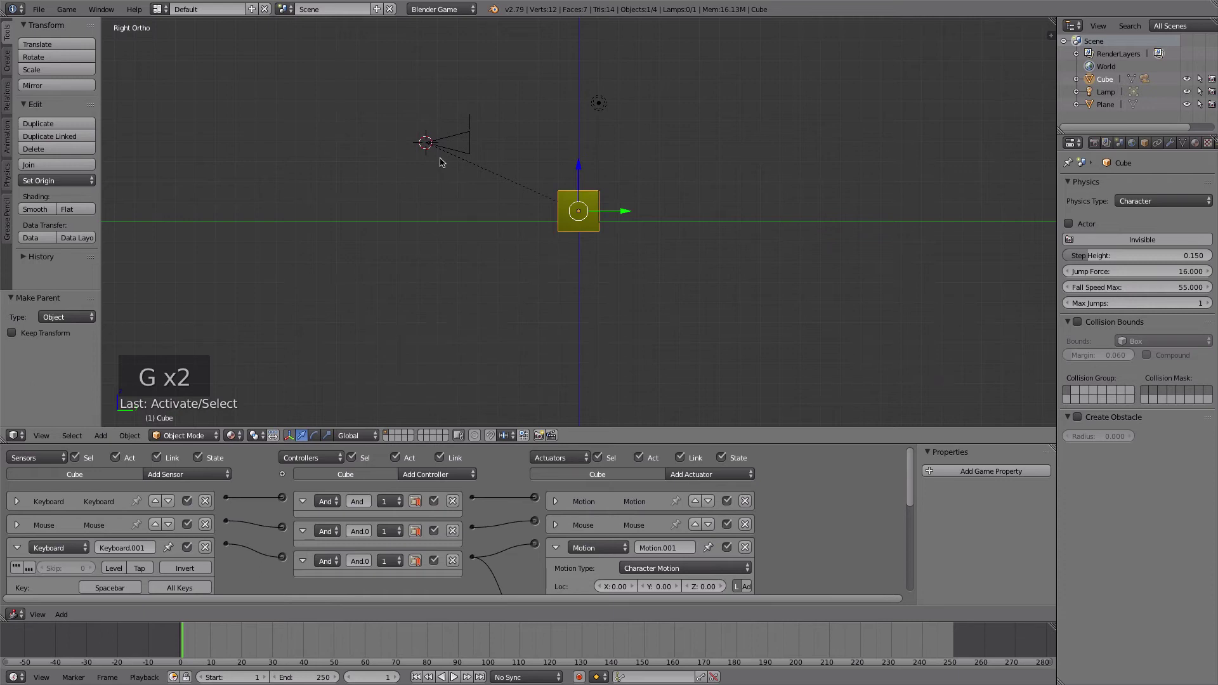
In the camera view, select the camera and tilt it down about 20° around the global X axis toward the cube.
key("KP_0")
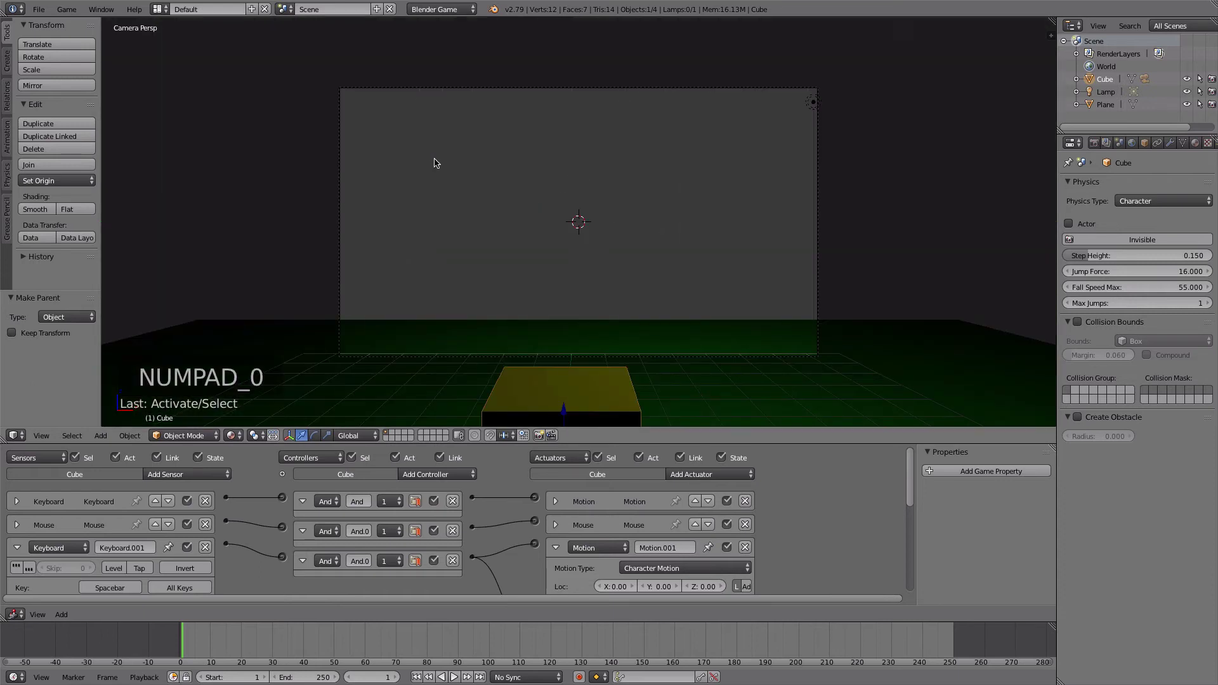
right_click(818, 168)
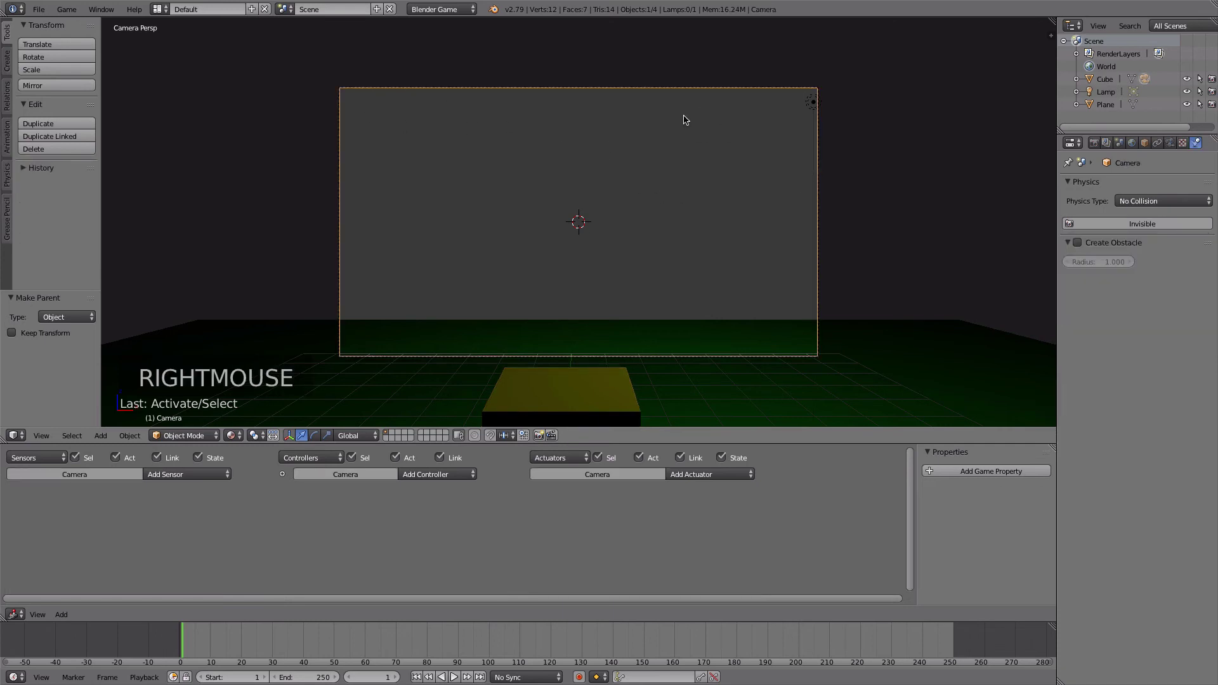
key("r")
key("r")
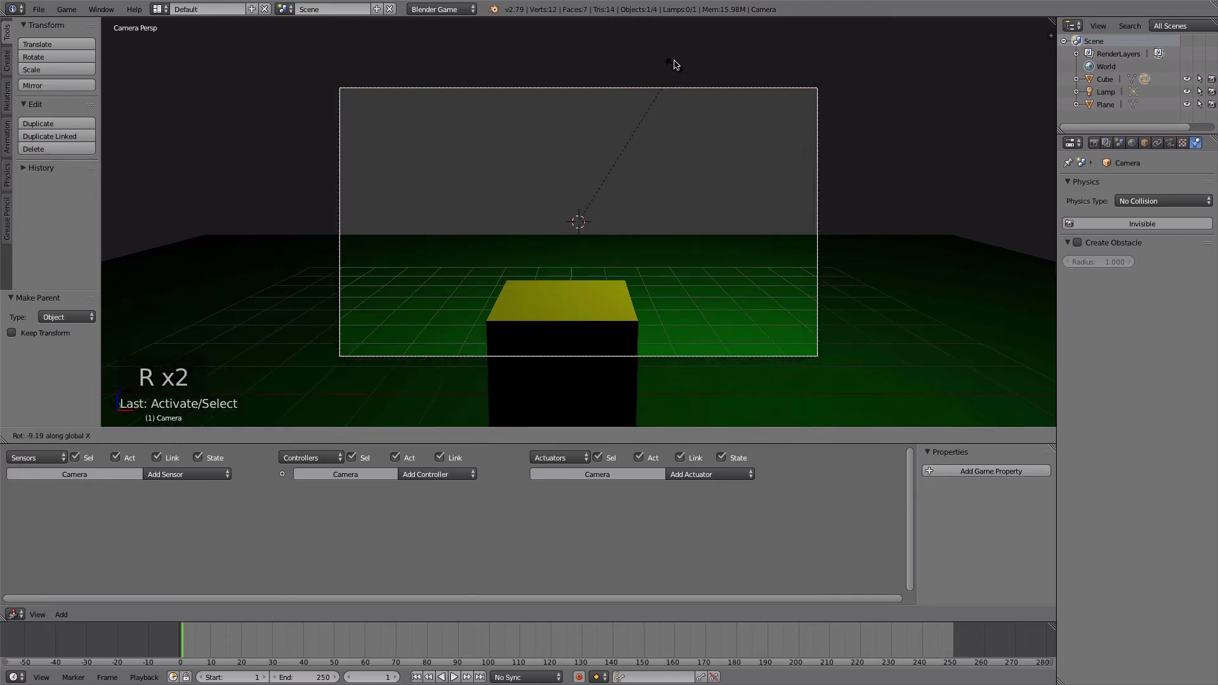
left_click(659, 377)
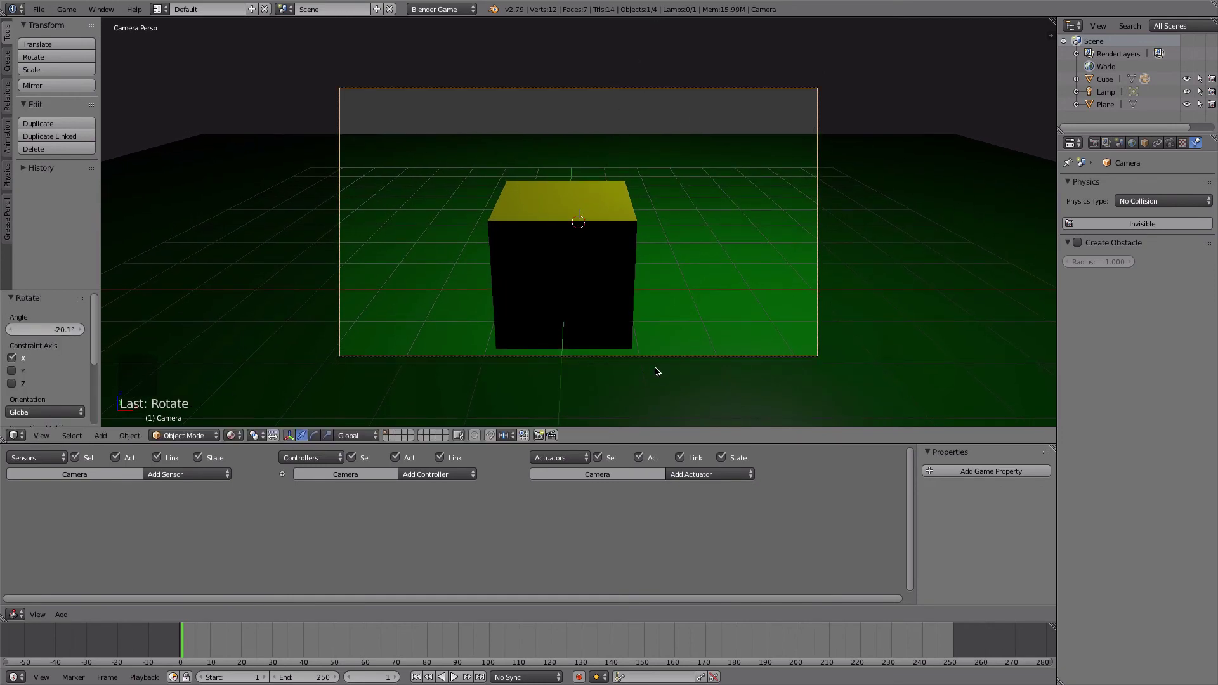
Move the camera back about 4 units along Y and tilt it up 10° around the X axis.
key("g")
key("y")
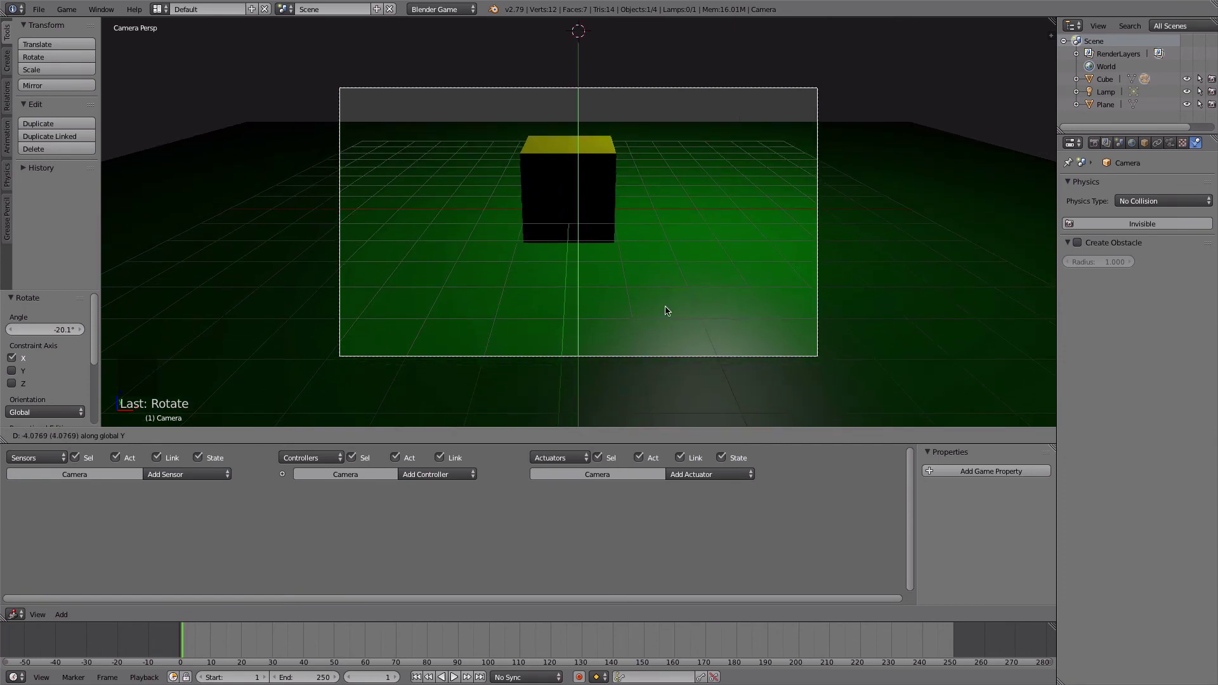
left_click(628, 277)
key("r")
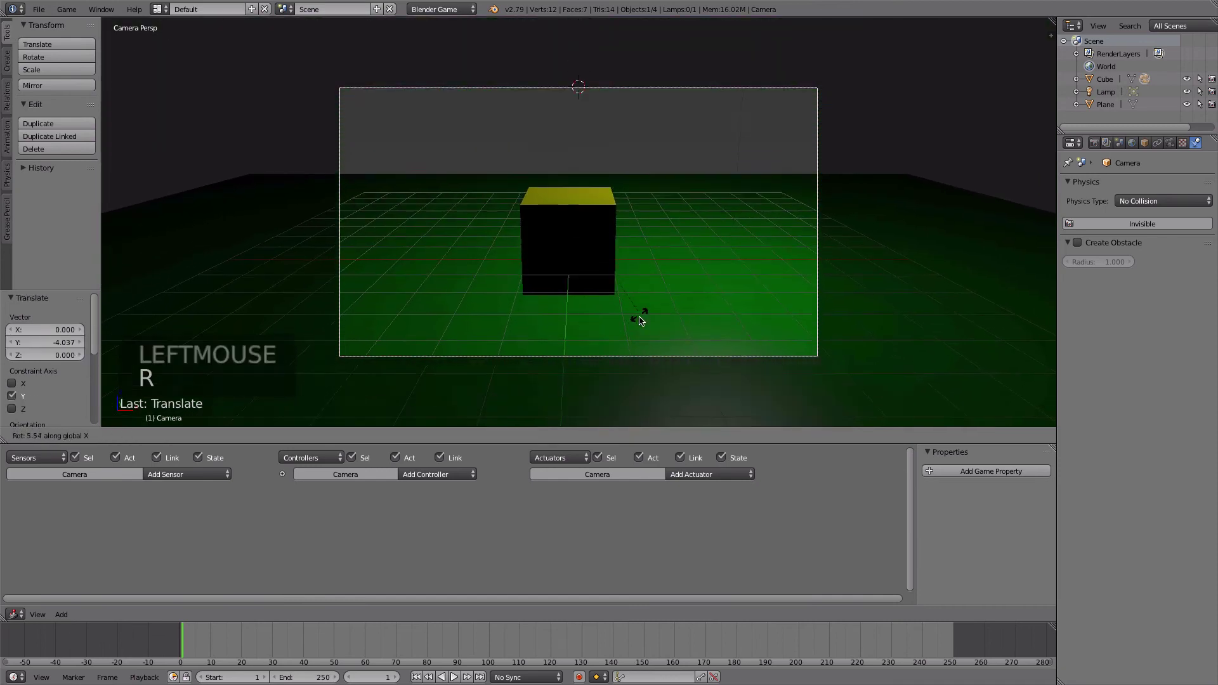
left_click(643, 340)
Raise the camera about 1.6 units along Z and shift it about -0.26 along X to center the cube.
key("g")
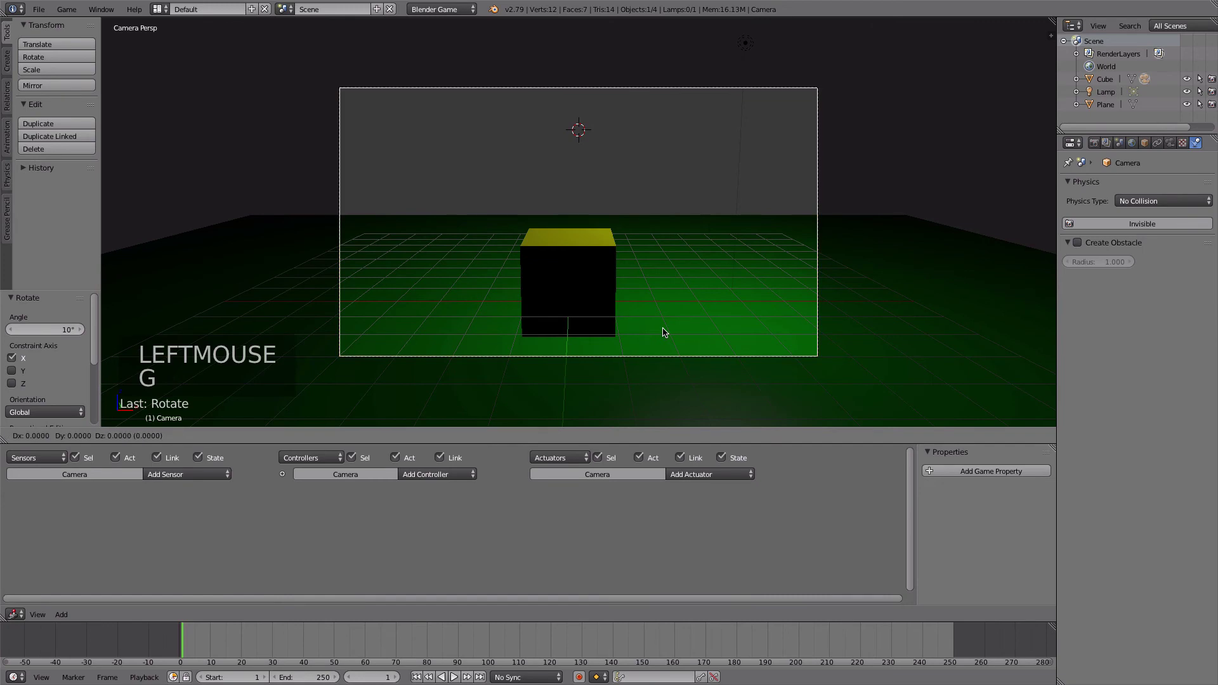
key("z")
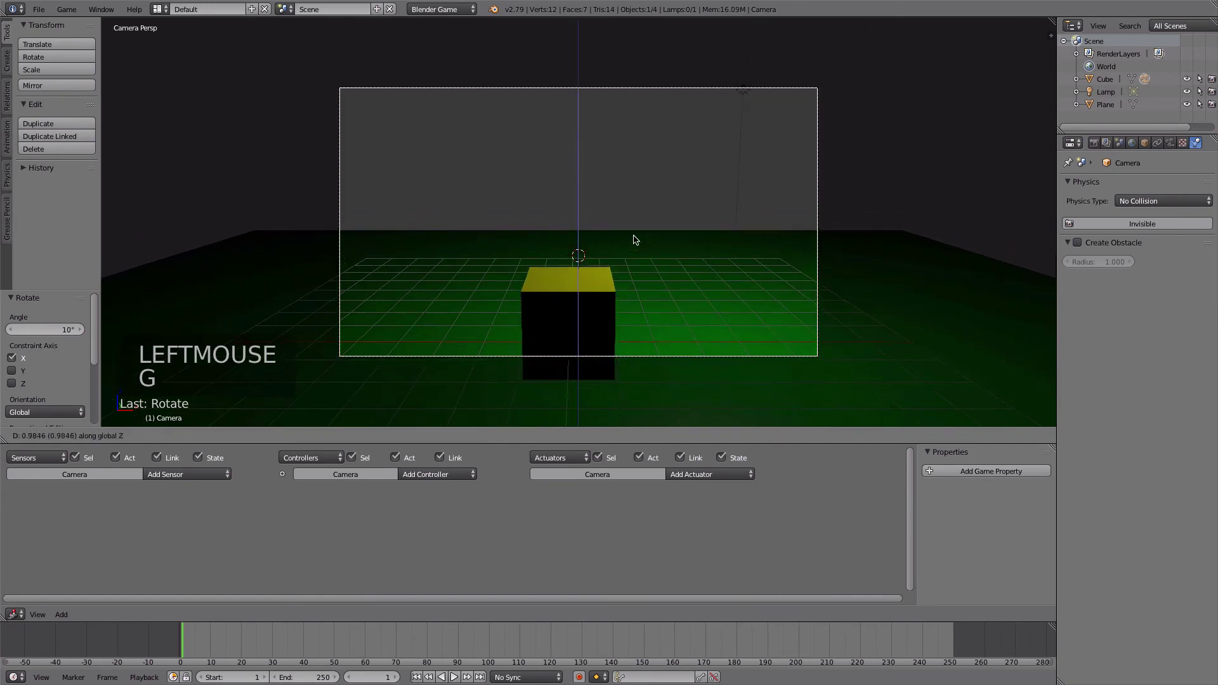
left_click(621, 189)
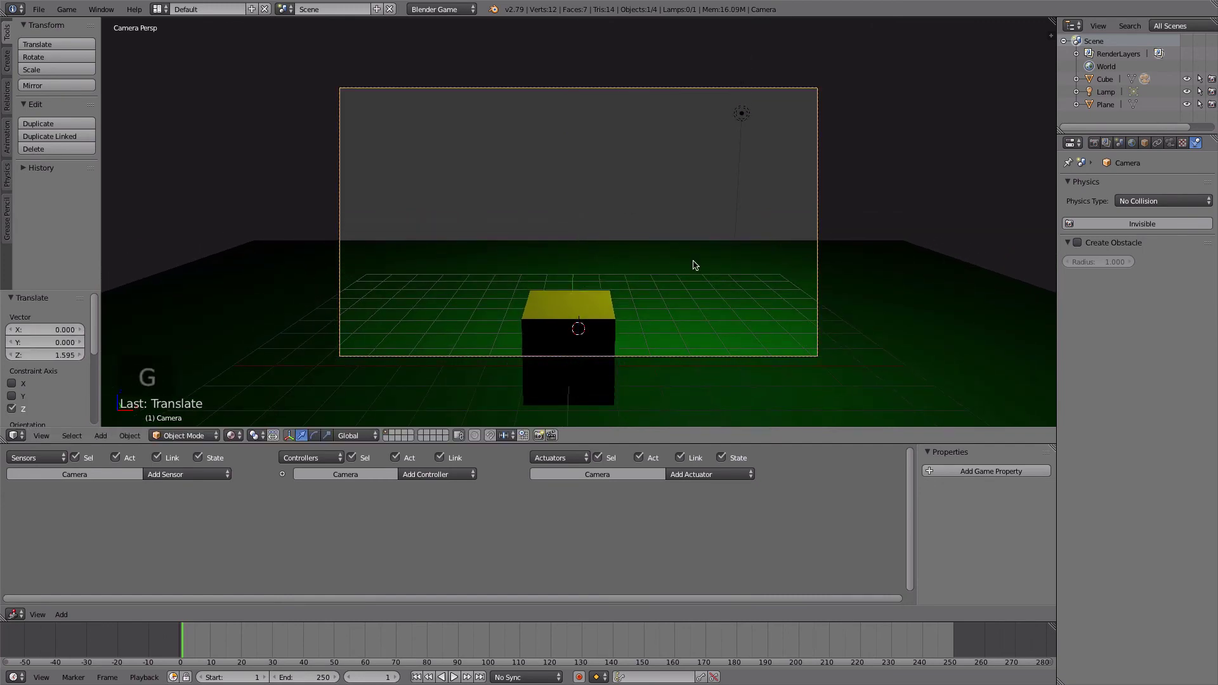
key("g")
key("x")
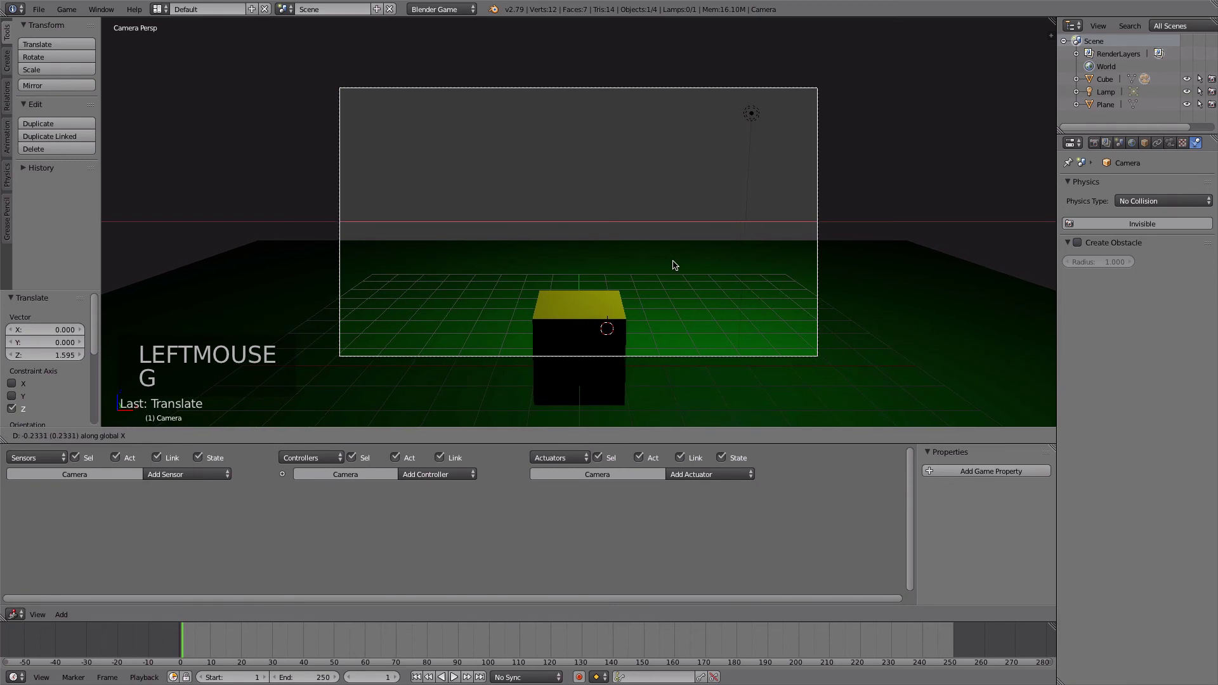
left_click(645, 272)
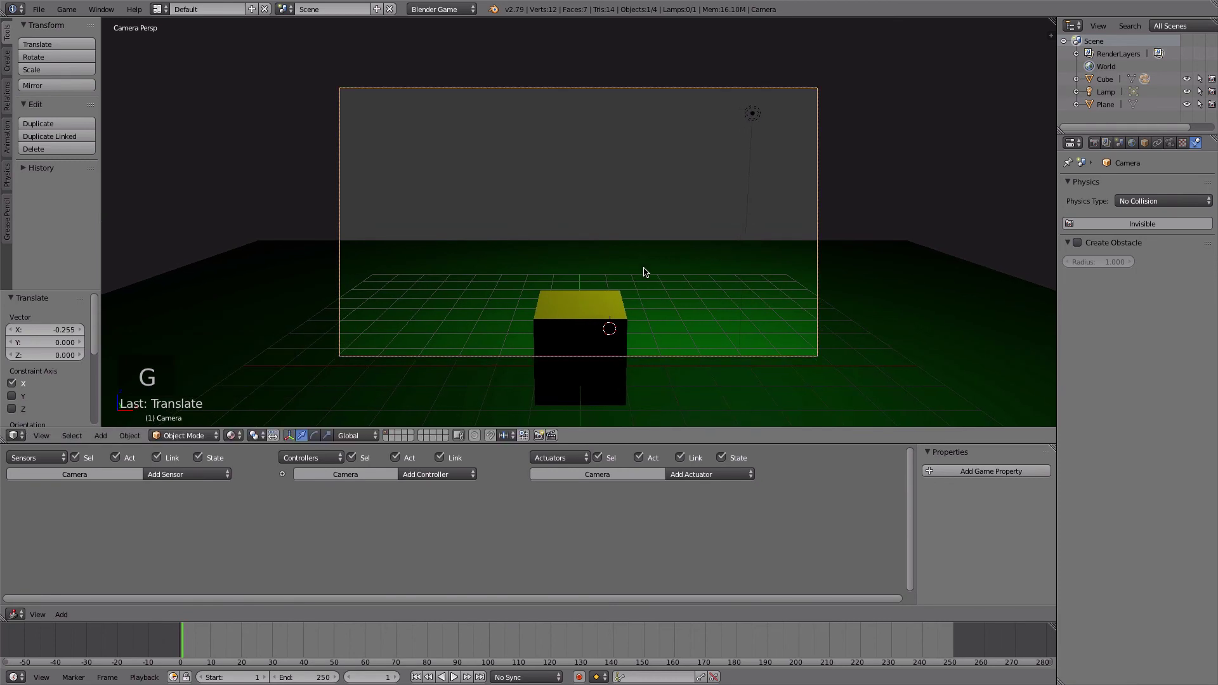
Move the camera farther back along Y by about 2.8 and 1.3 units, and raise it about 0.38 along Z.
key("g")
key("y")
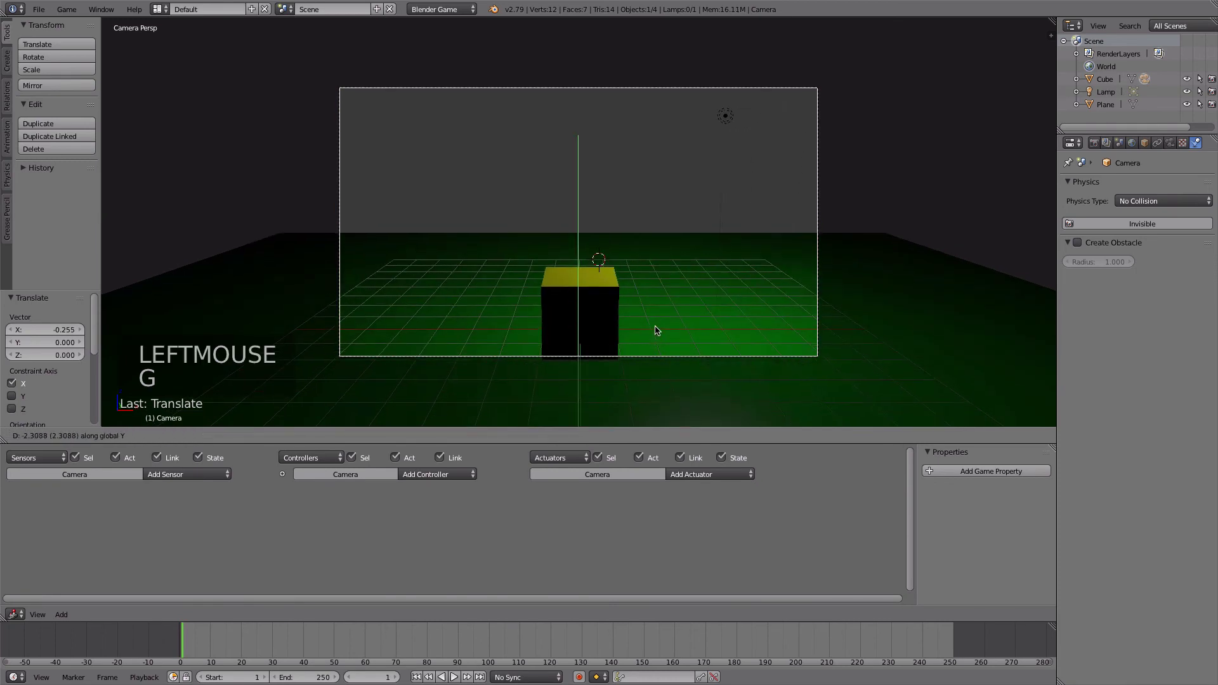
left_click(654, 334)
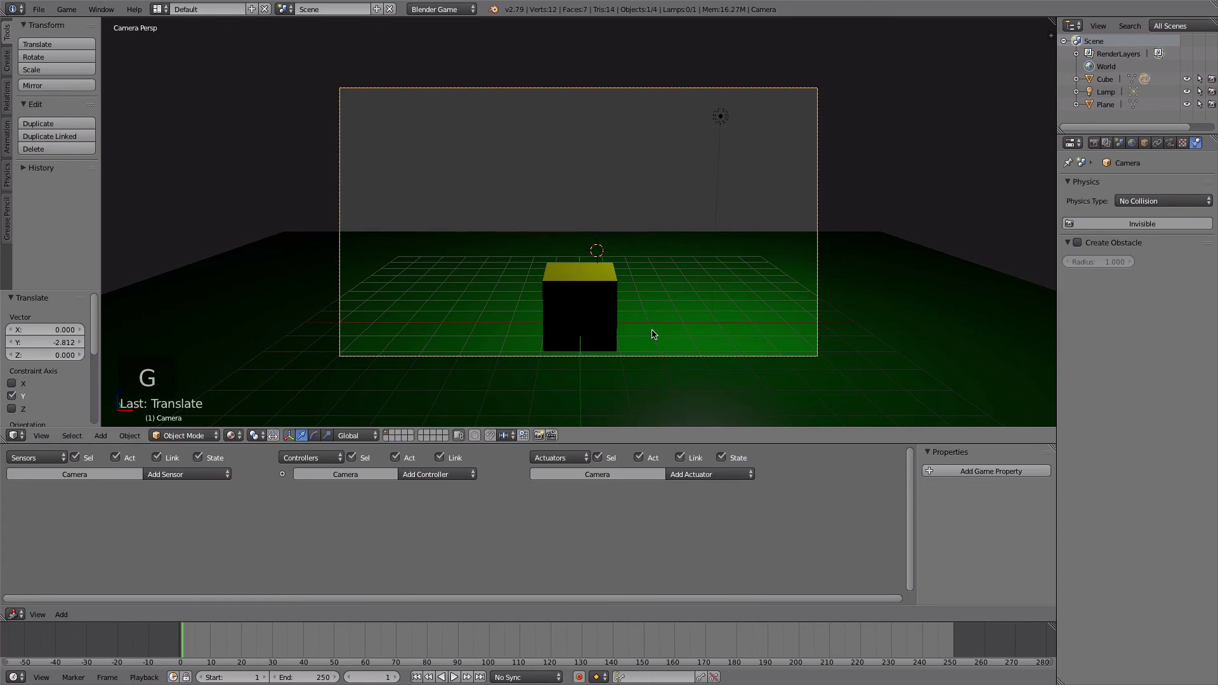
key("g")
key("y")
left_click(671, 367)
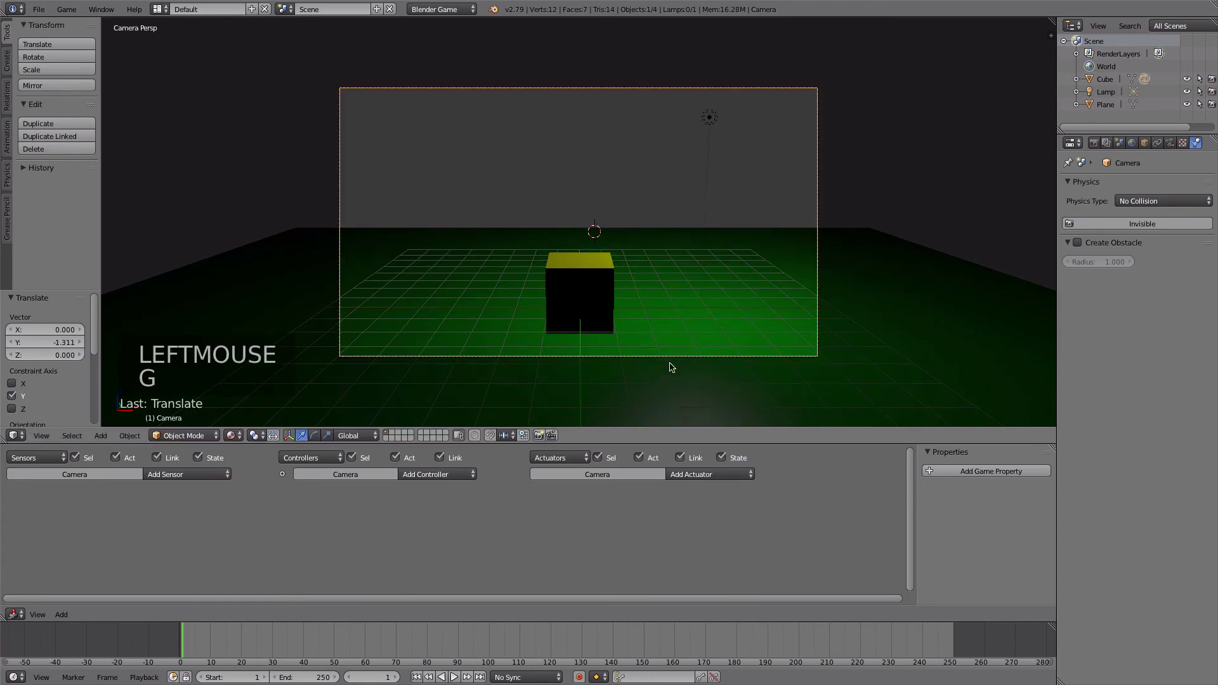
key("g")
key("z")
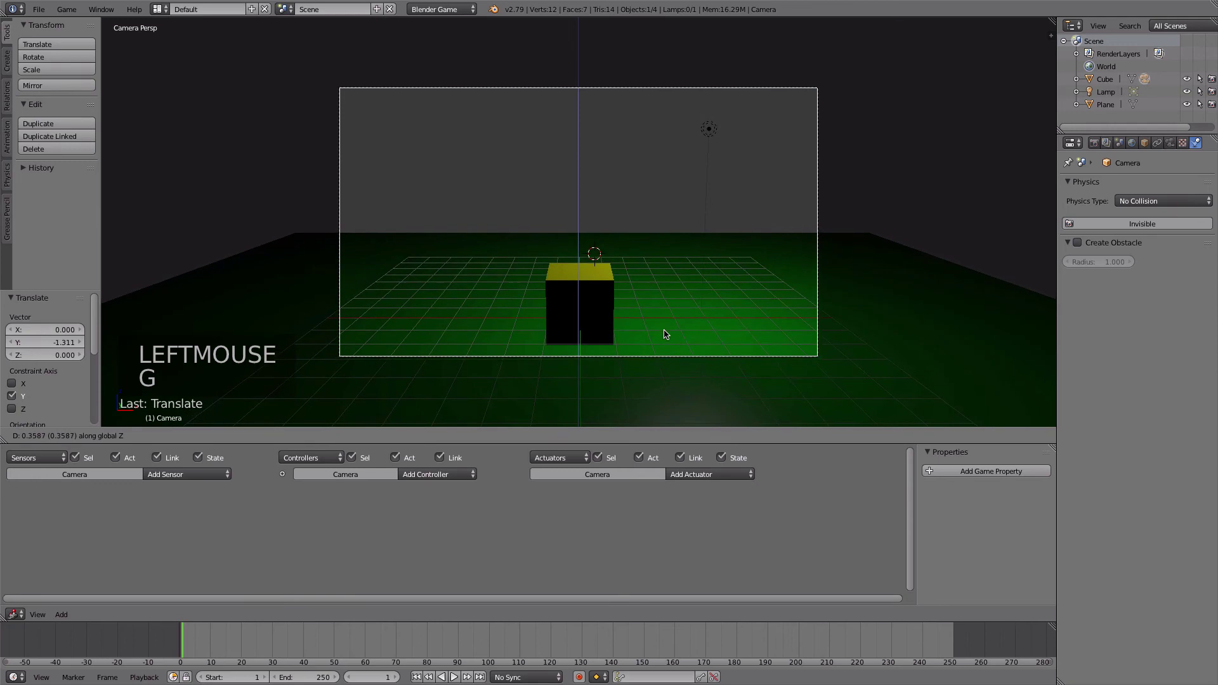
left_click(665, 335)
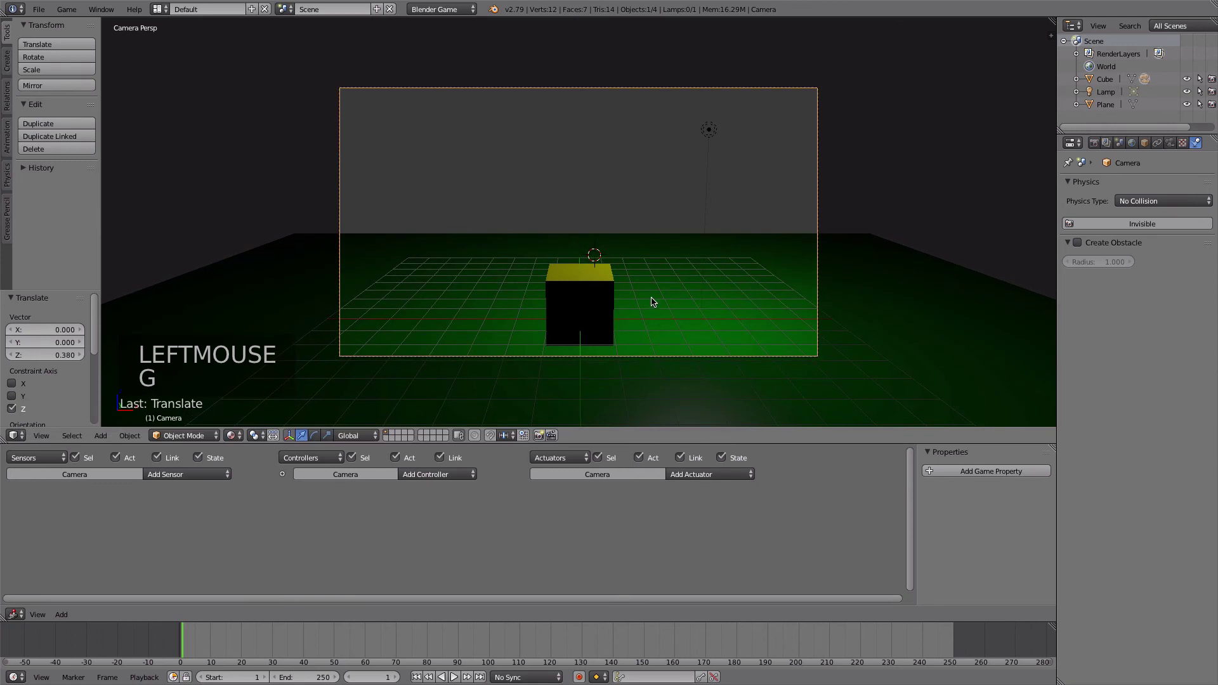
Check the camera's placement from the right side and test the following camera in a game run from the camera view.
key("KP_3")
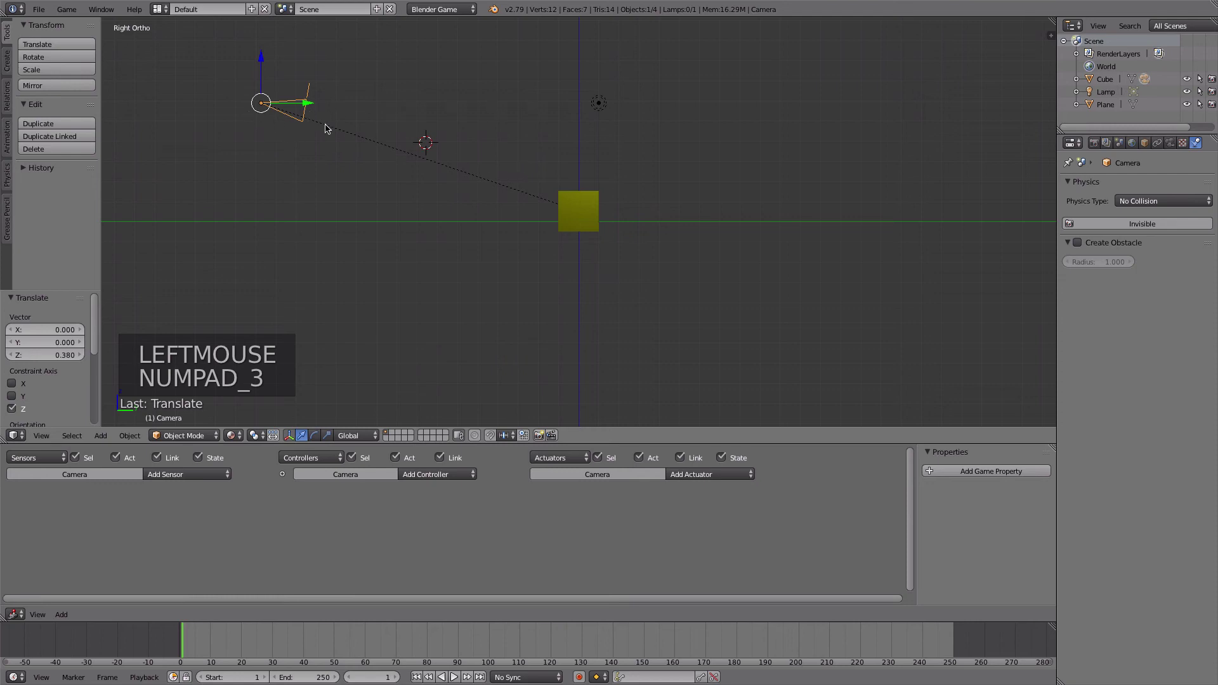
key("KP_0")
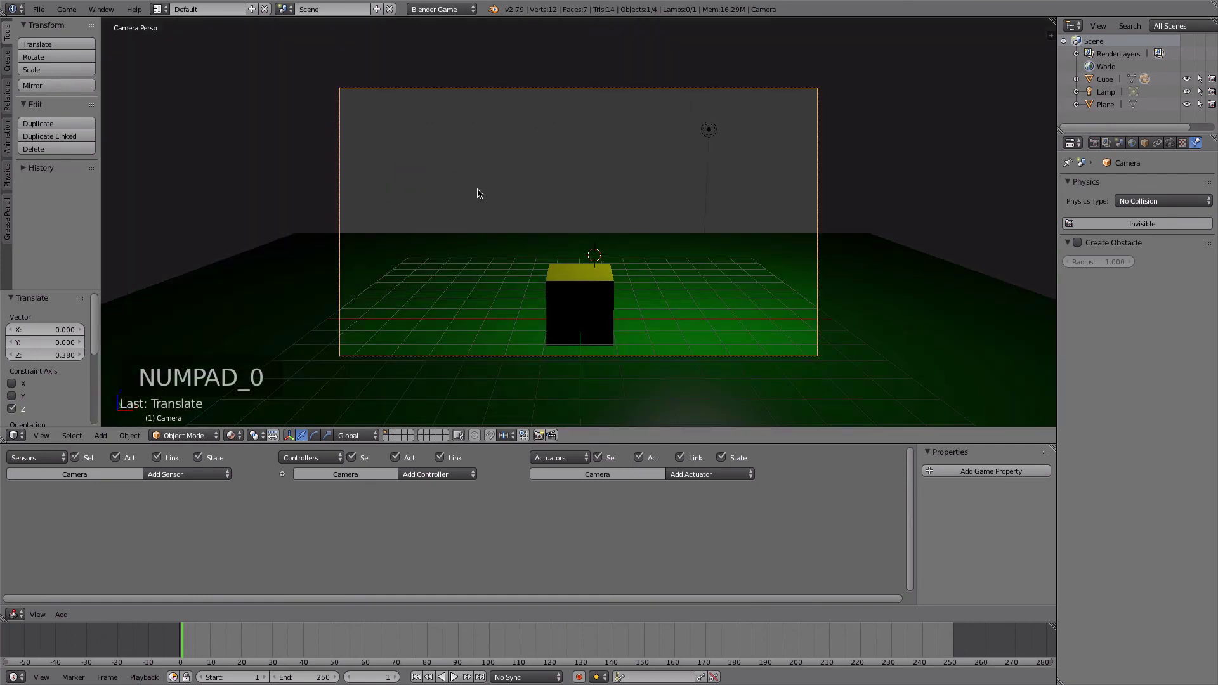
key("p")
key("Left")
key("Left")
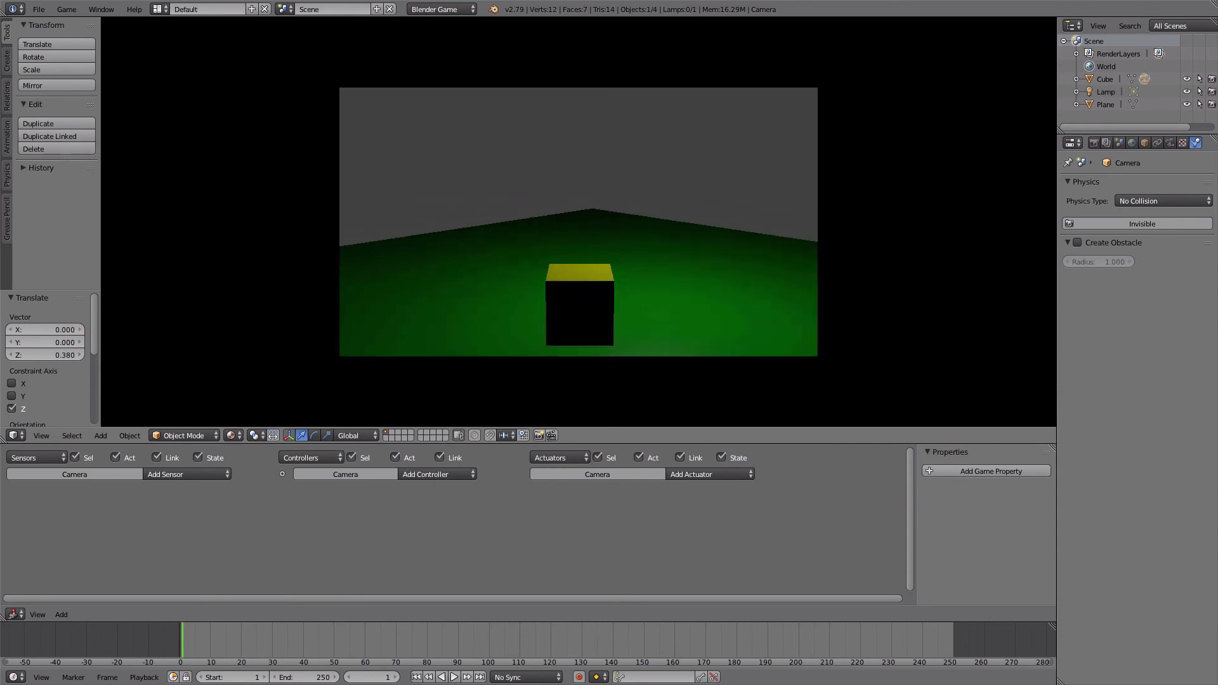
key("Left")
key("Left")
key("Escape")
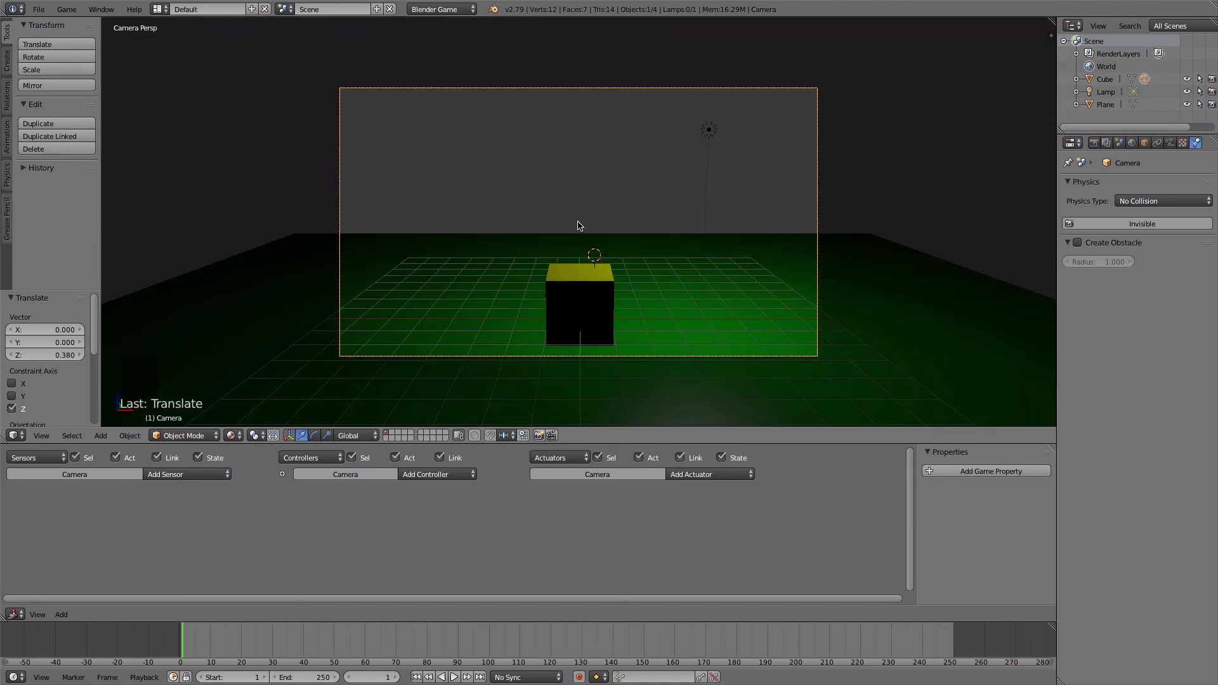
Enable Slow Parent in the camera's relations extras and set its offset to 10.
key("KP_3")
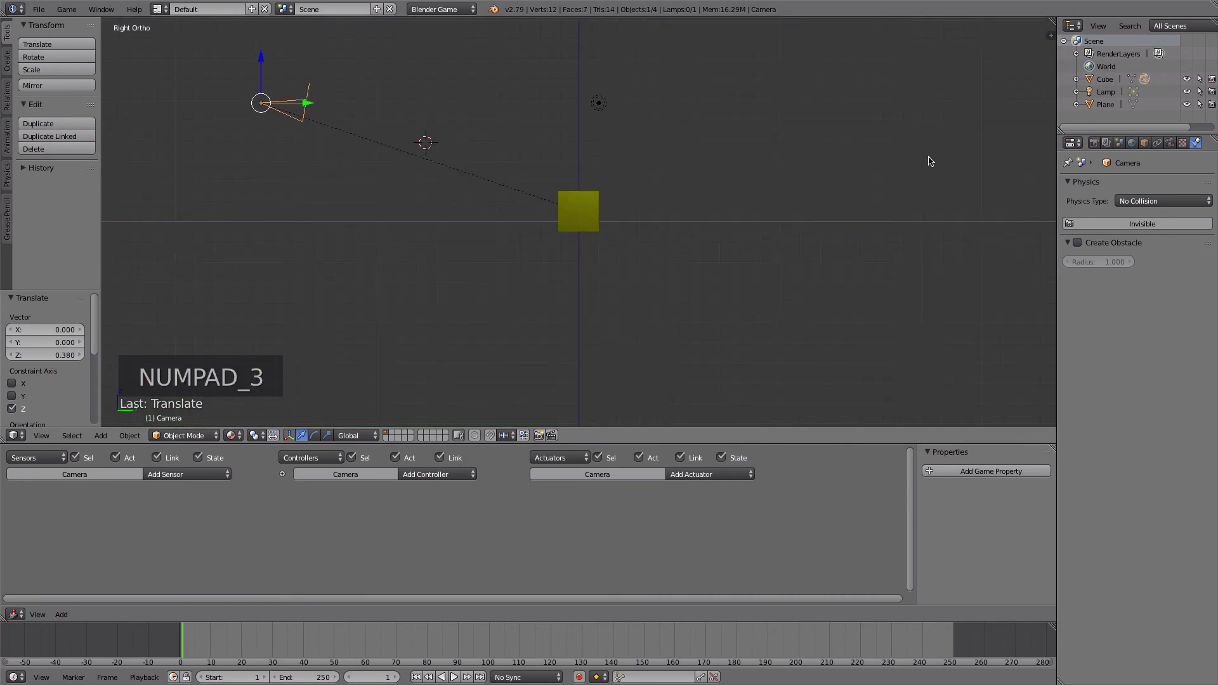
left_click(1144, 145)
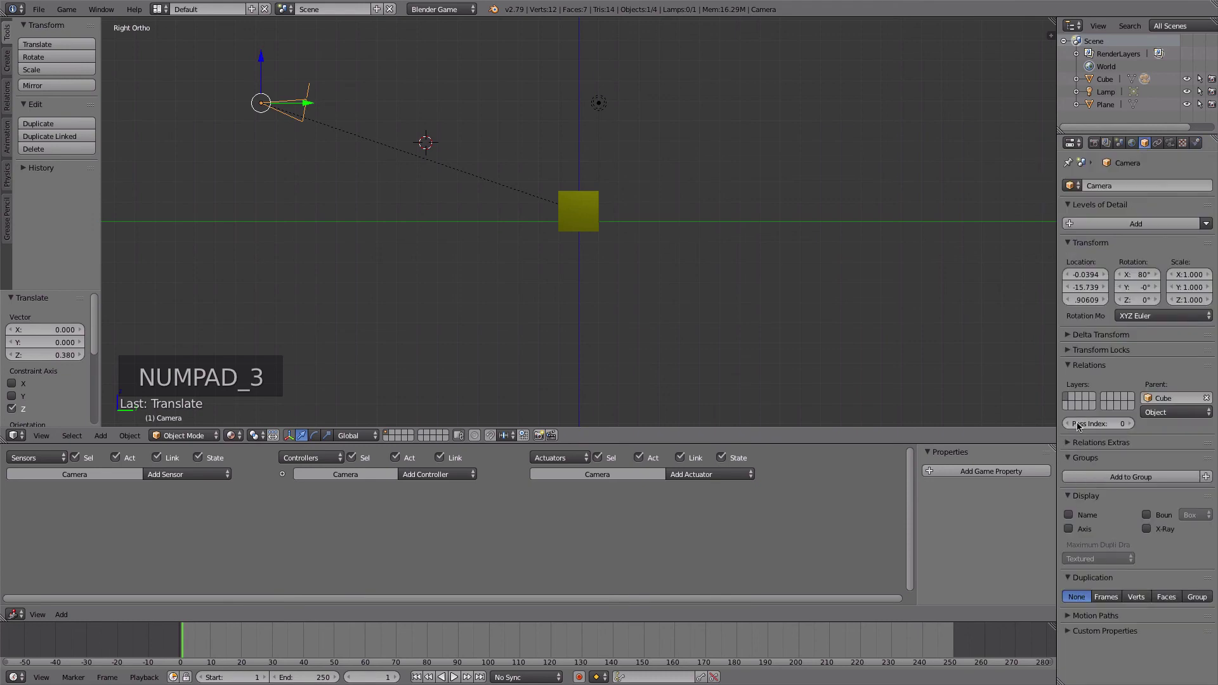
left_click(1067, 443)
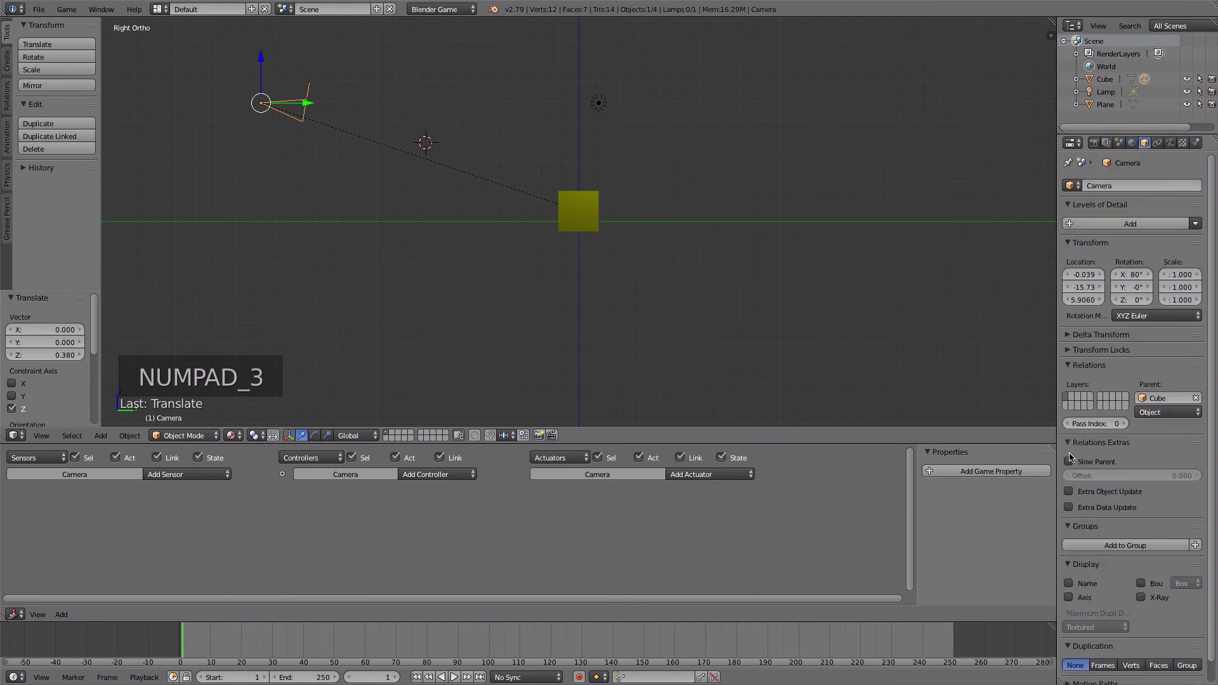
left_click(1069, 463)
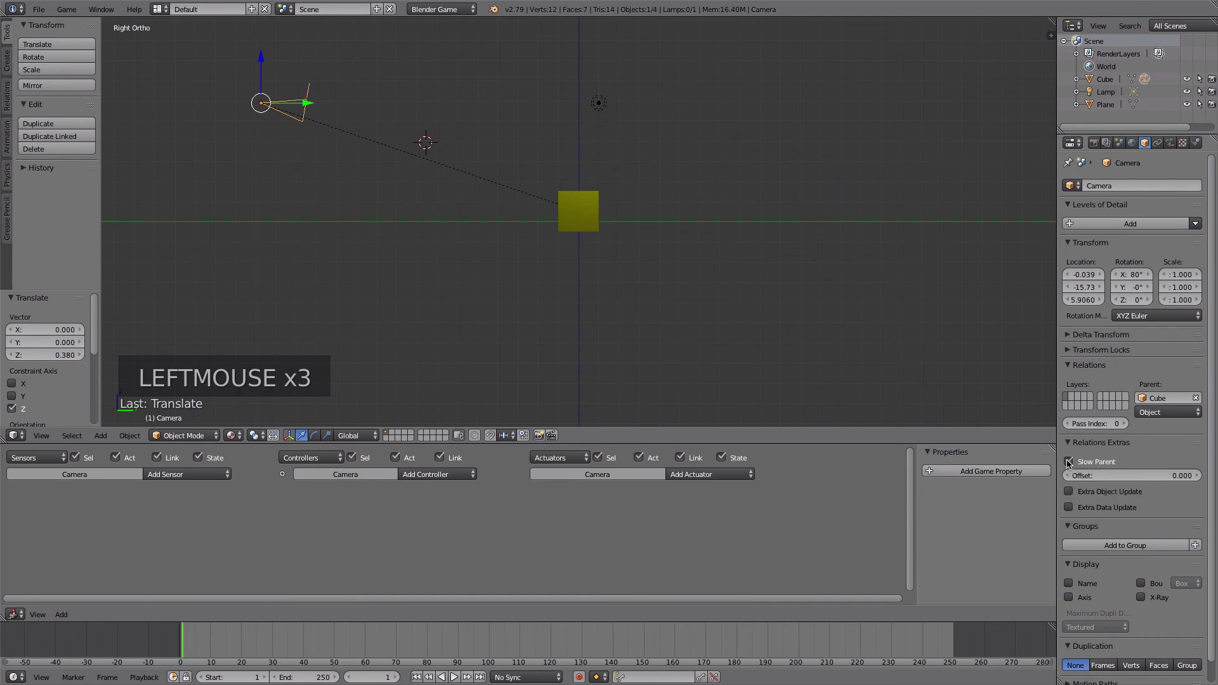
left_click(1149, 477)
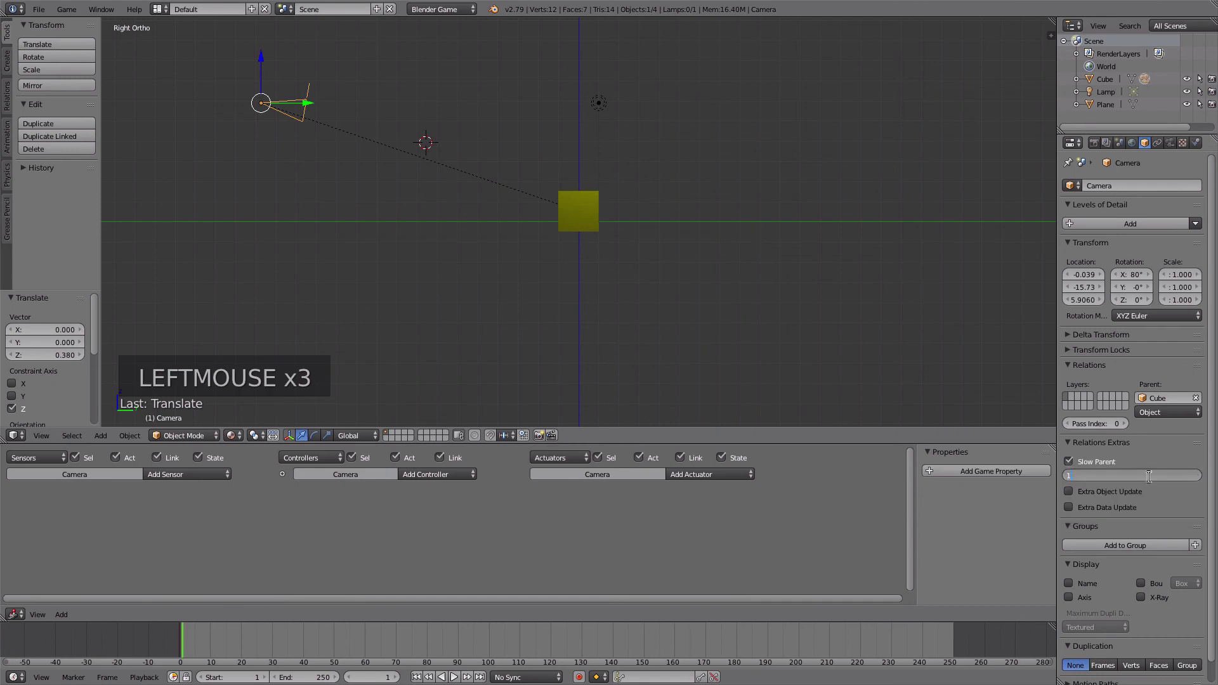
left_click(1149, 477)
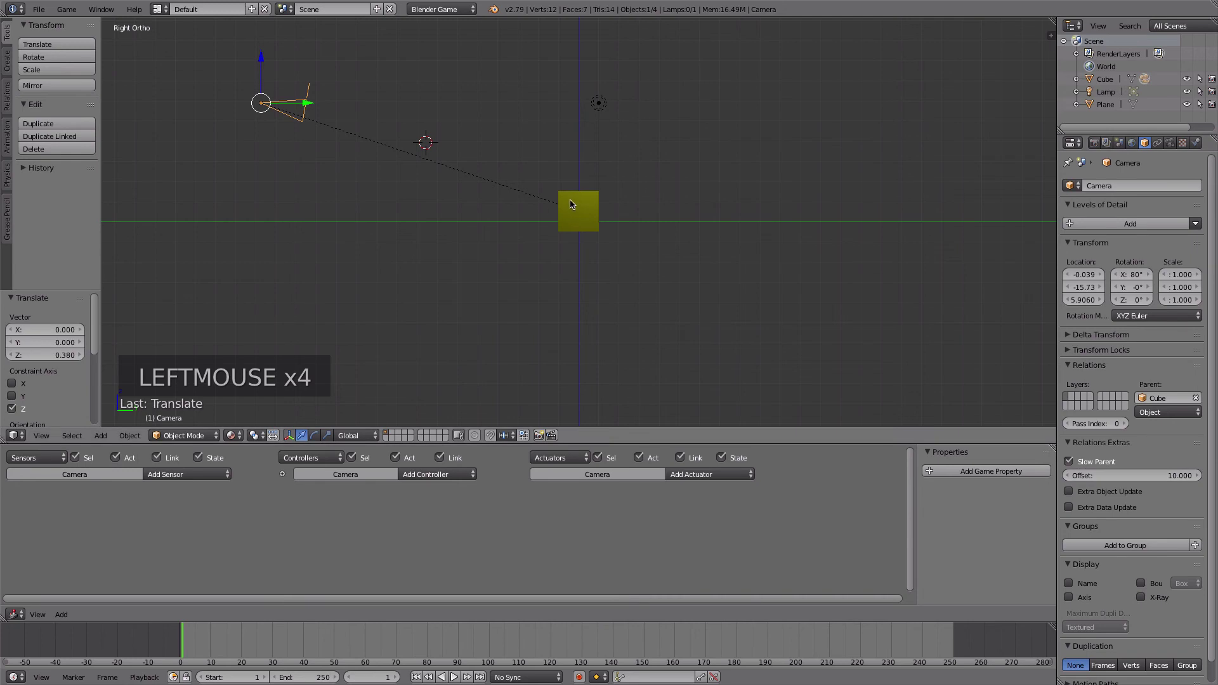
Try moving the cube freely in the side view to check how the slow-parented camera trails it, and cancel the move.
right_click(570, 205)
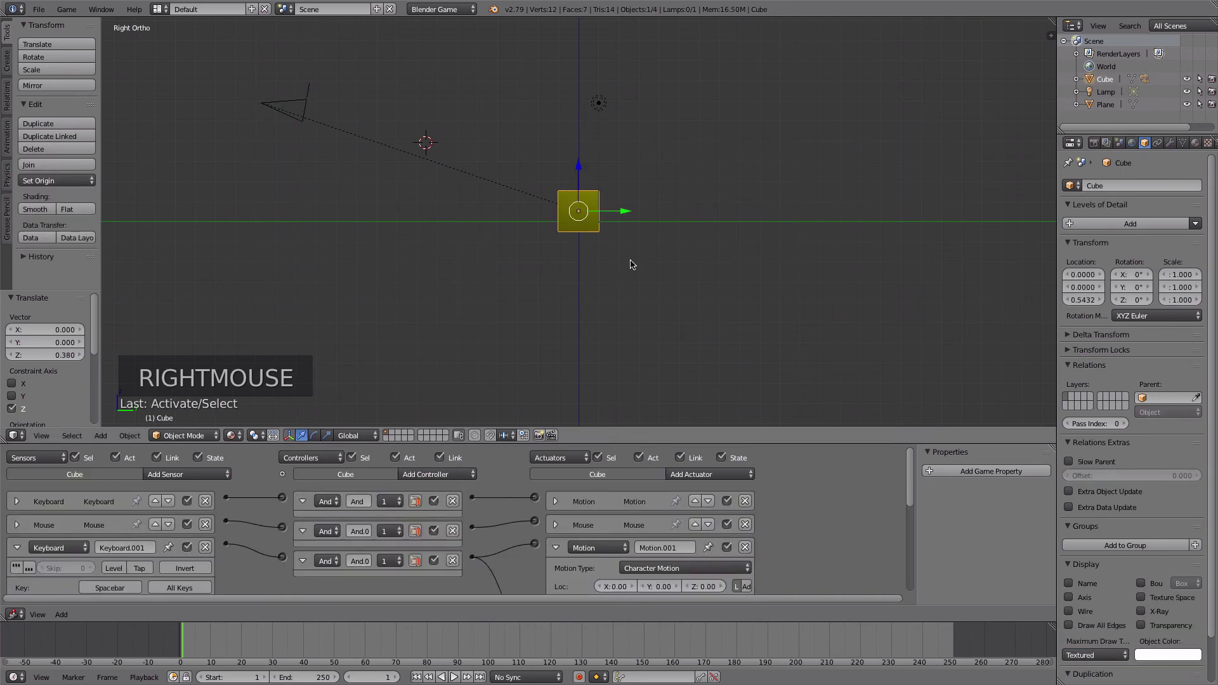
key("g")
key("g")
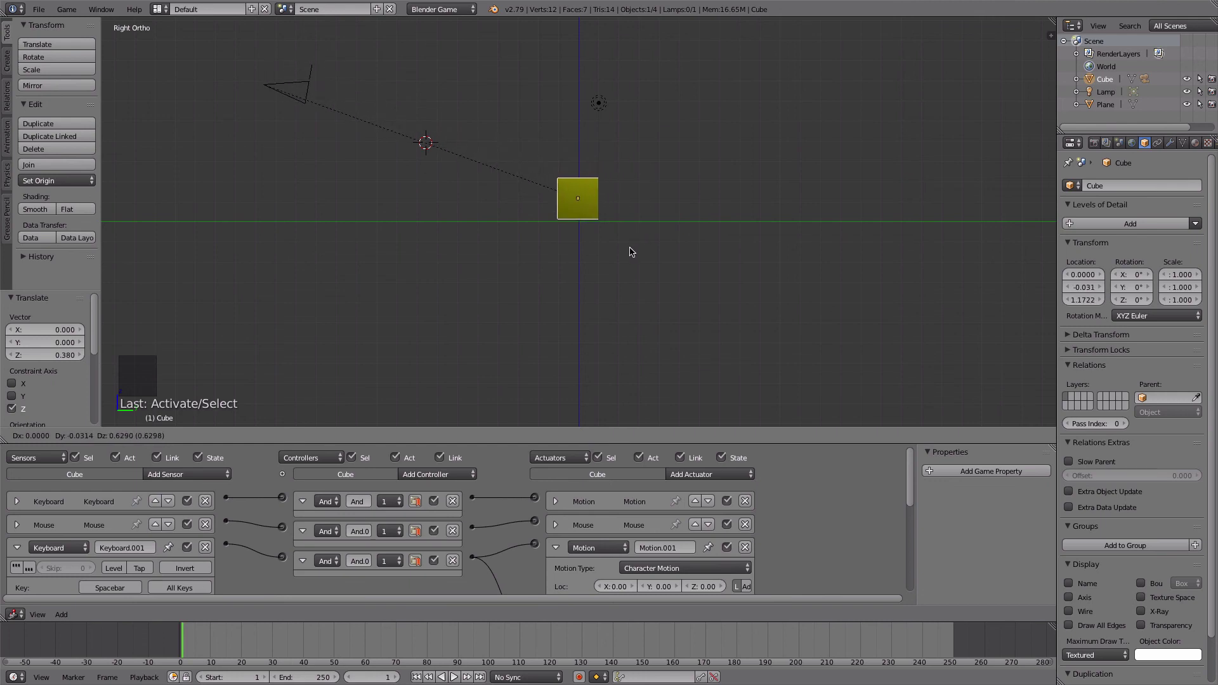
right_click(647, 263)
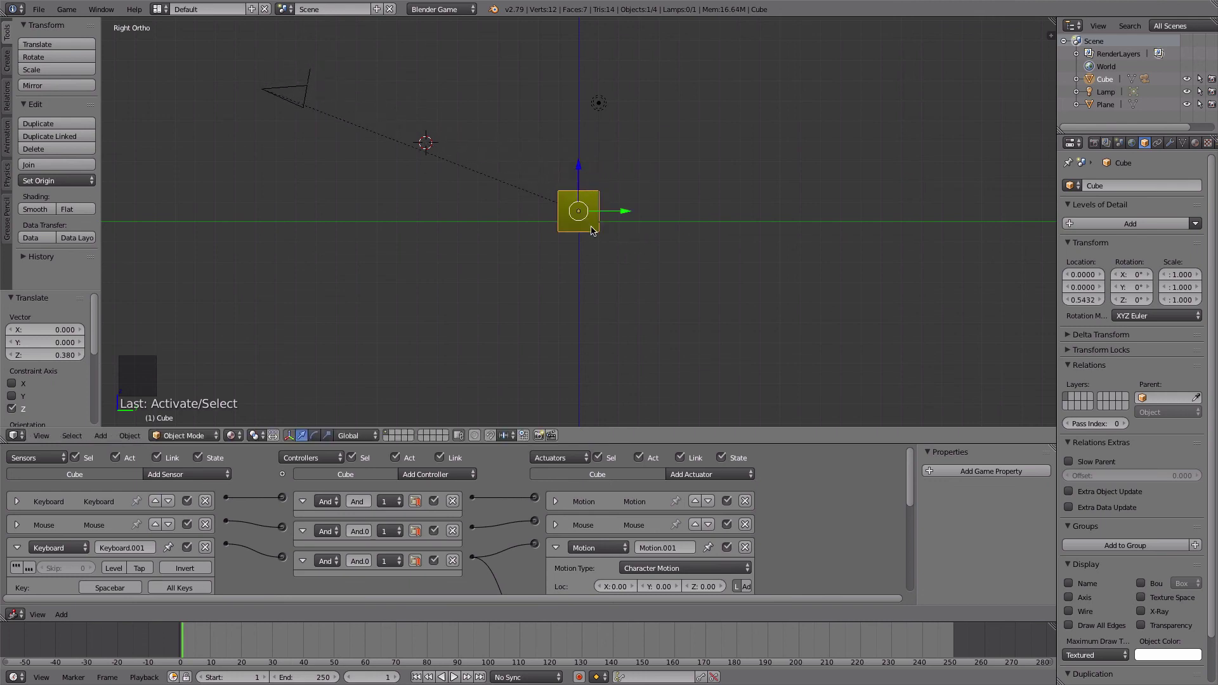
Tilt the camera about -0.66° around the global X axis while looking through the camera view.
middle_click_drag(441, 224, 471, 245)
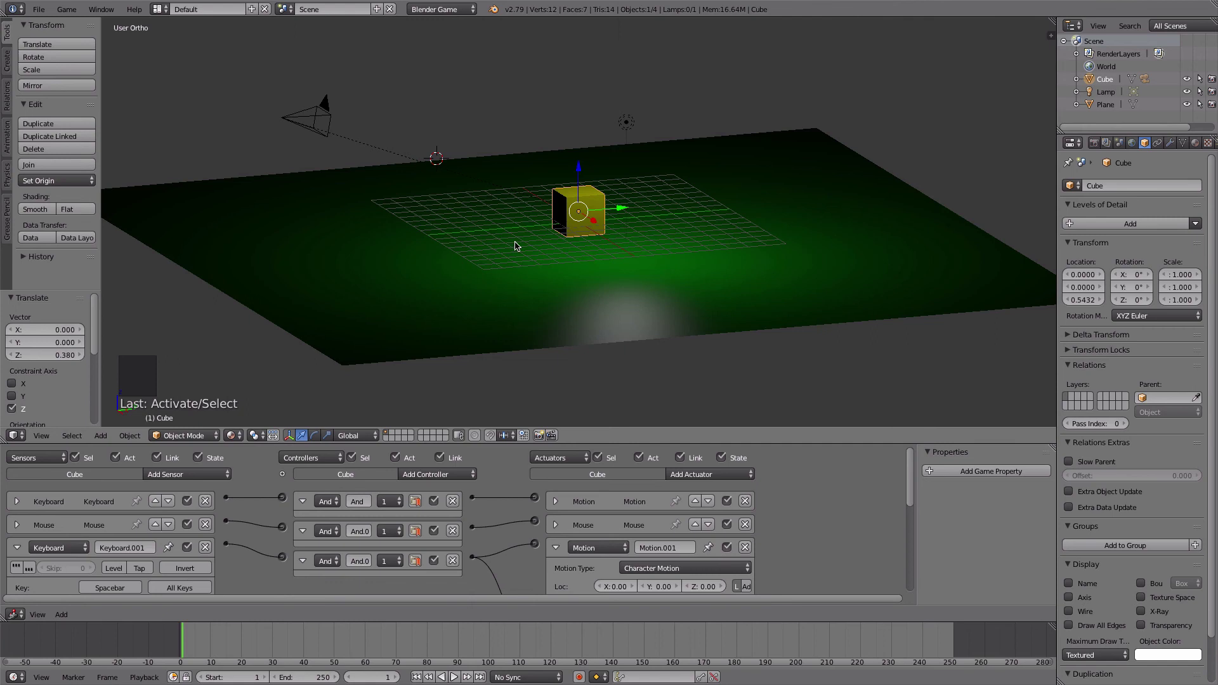
key("KP_0")
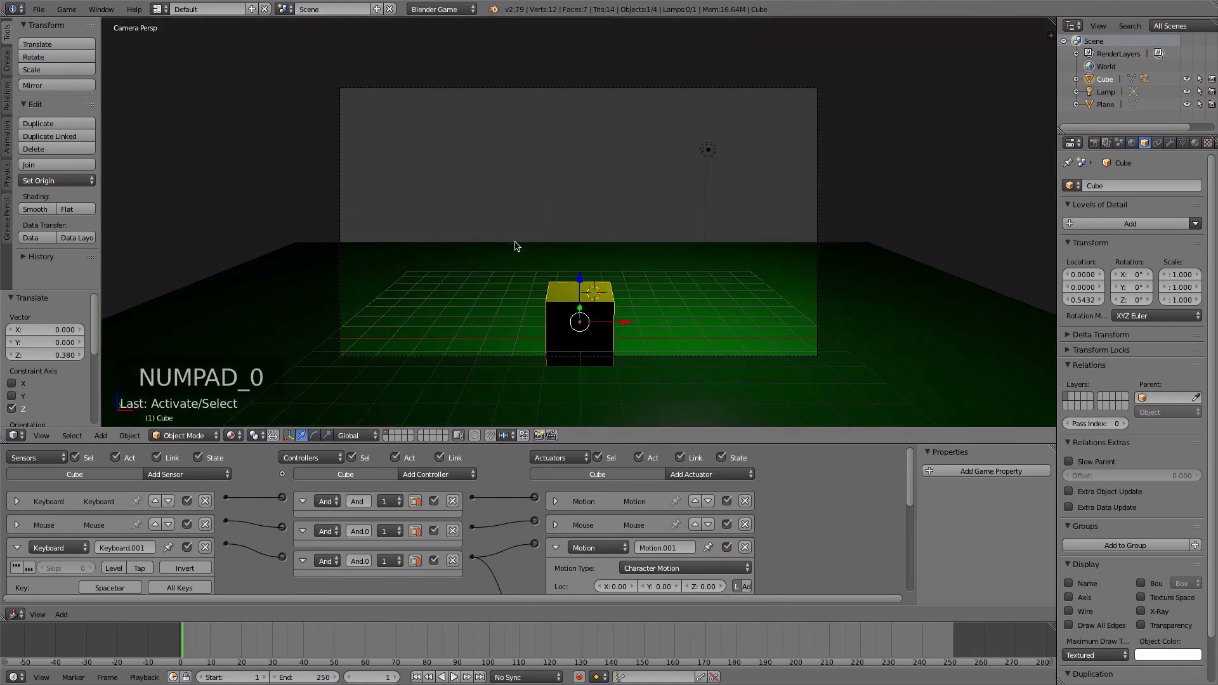
right_click(817, 196)
key("r")
key("r")
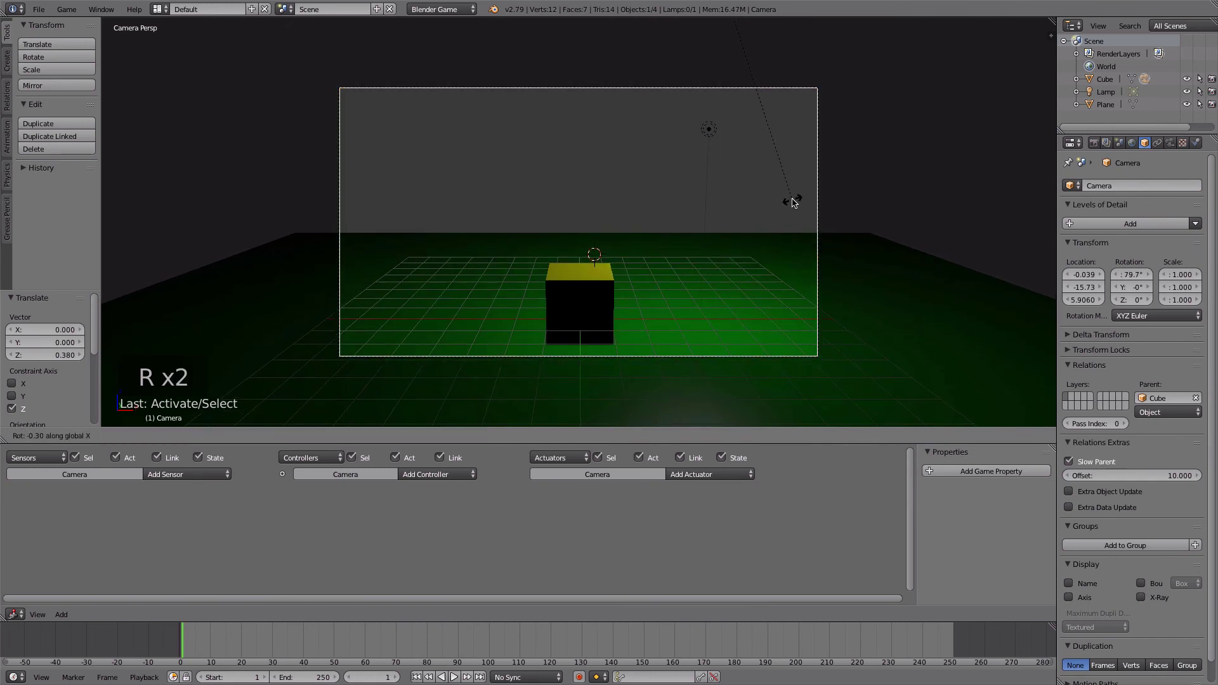
left_click(793, 202)
Test the delayed camera follow in a game run and return to the editor.
key("p")
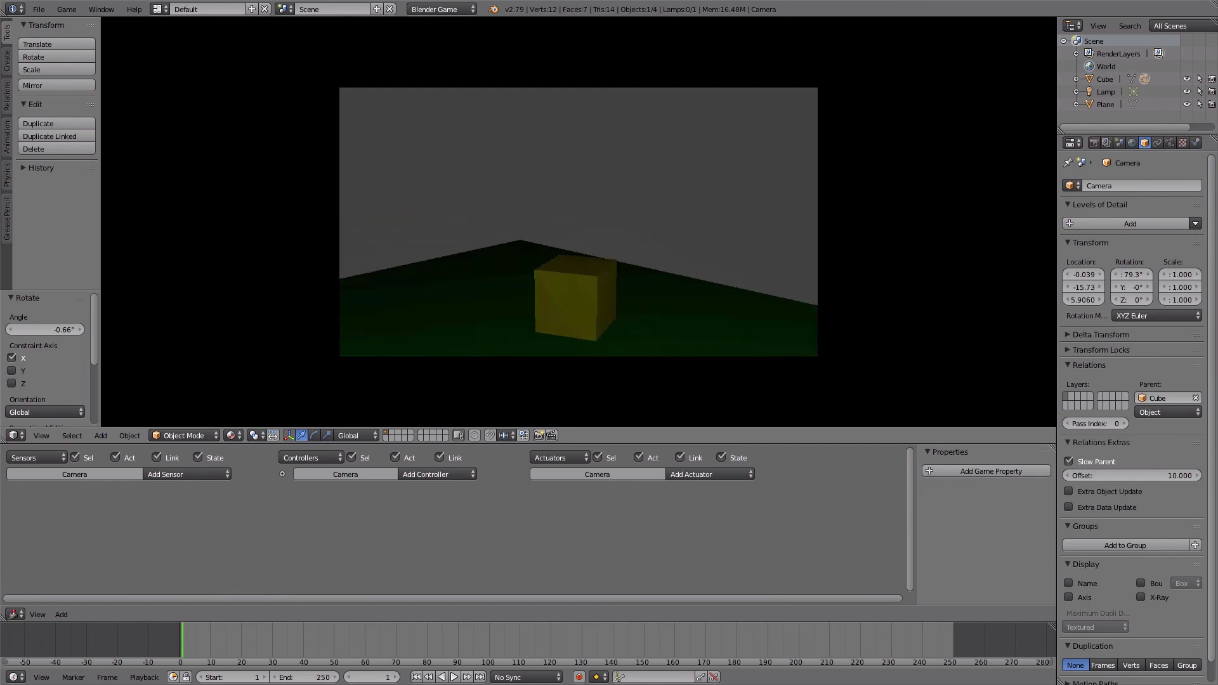
key("Escape")
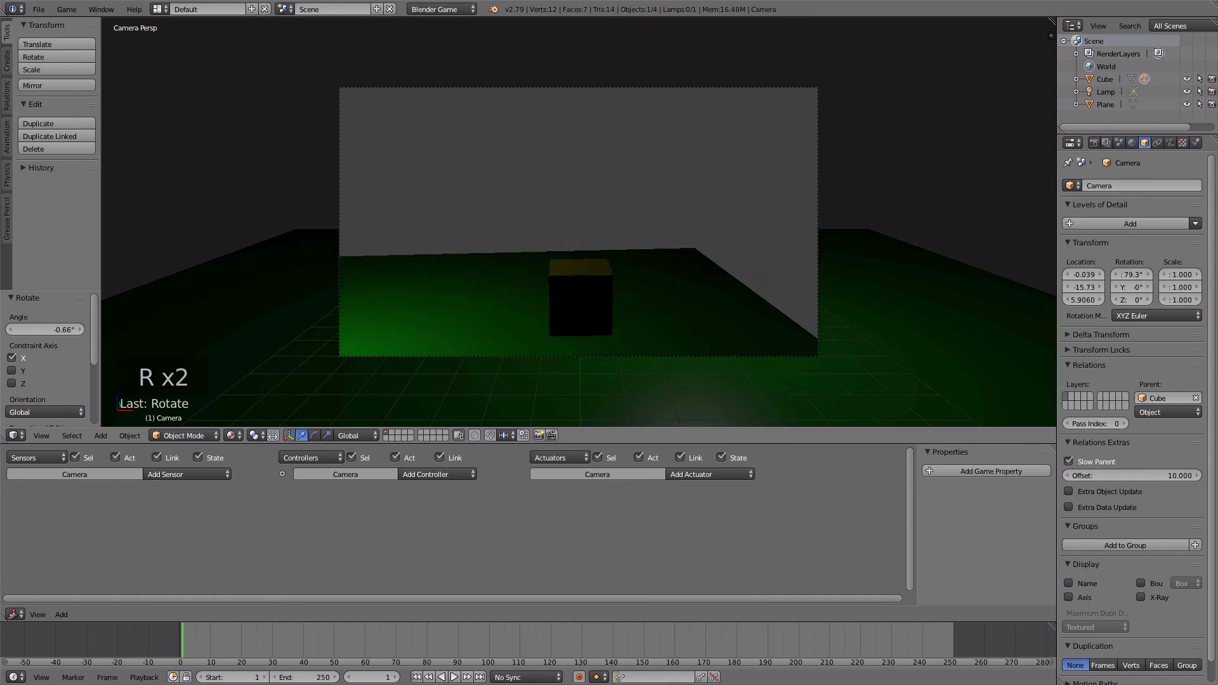
key("Escape")
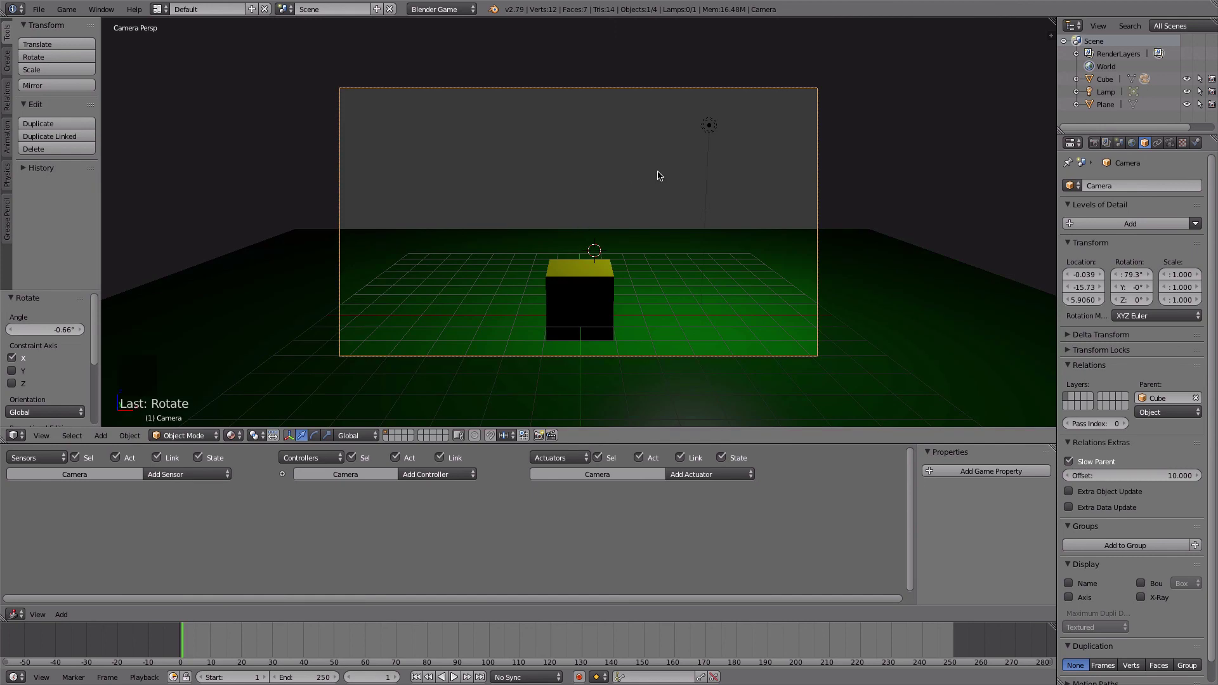
Change the lamp type to Sun with an energy of 0.5 and test the lighting in a game run.
right_click(710, 128)
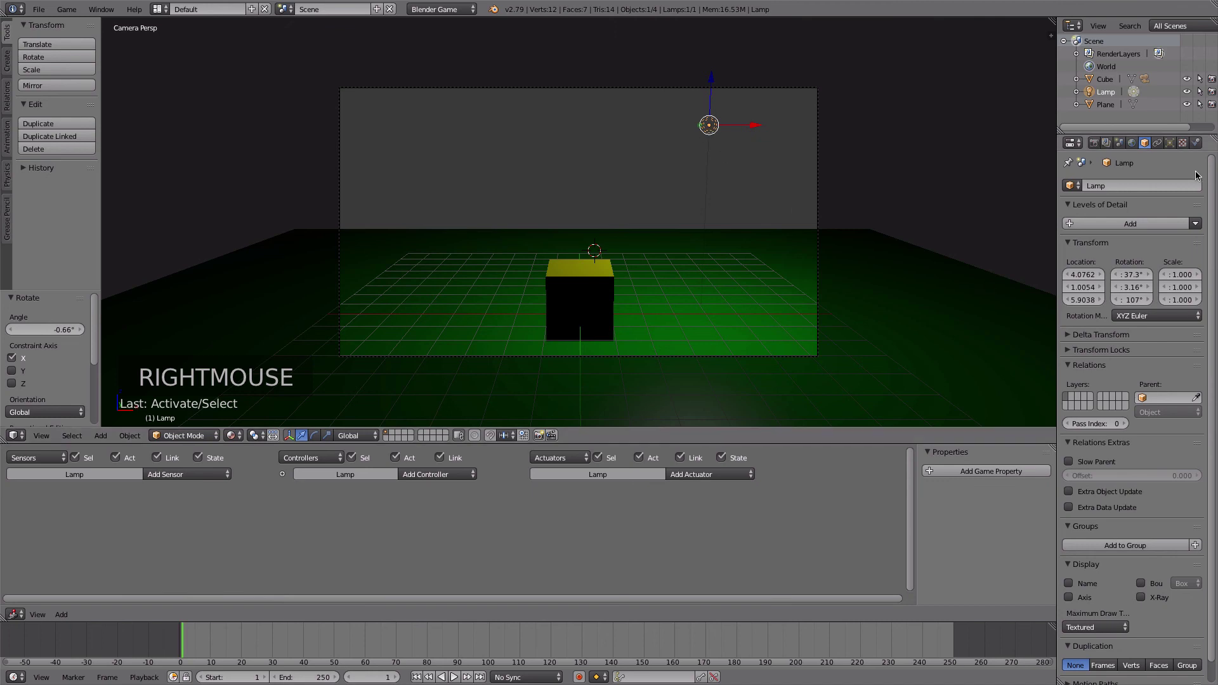
left_click(1171, 144)
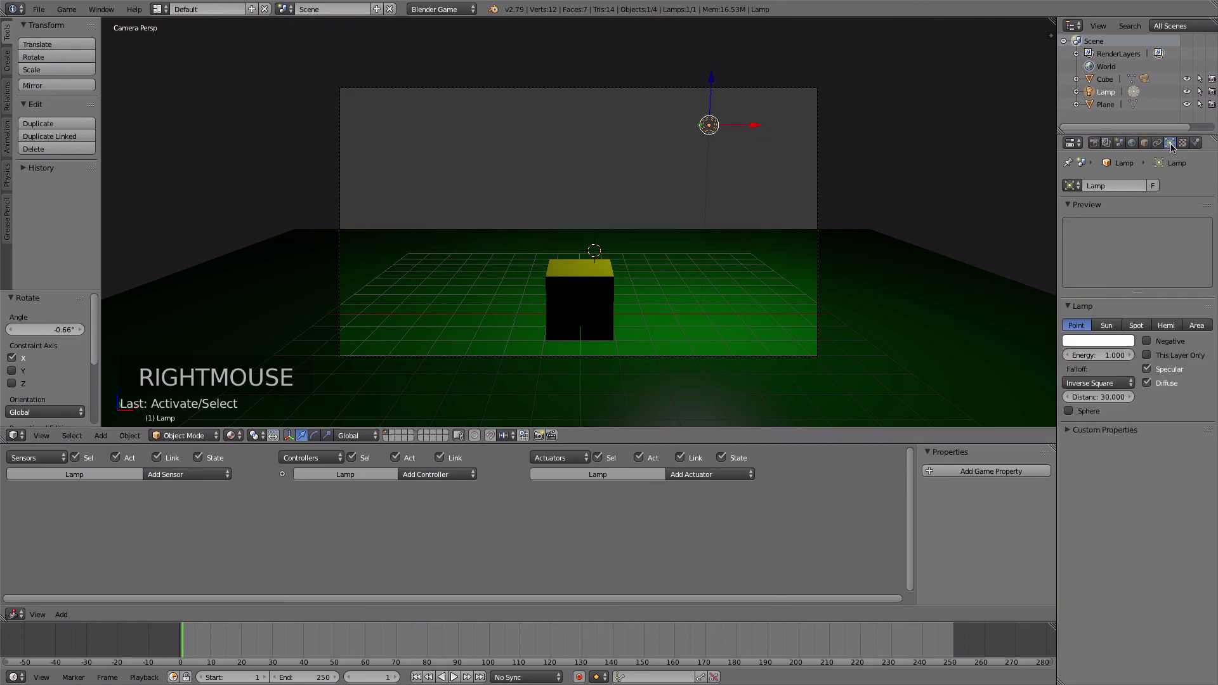
left_click(1109, 325)
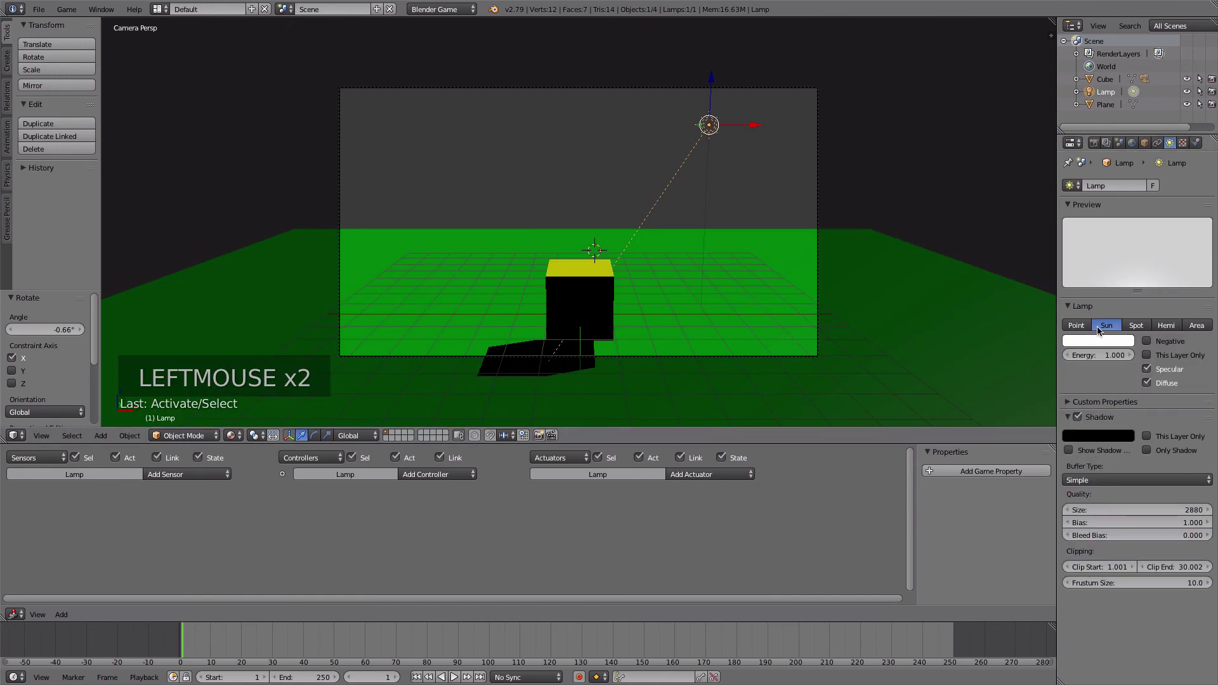
left_click(1089, 343)
left_click(1110, 357)
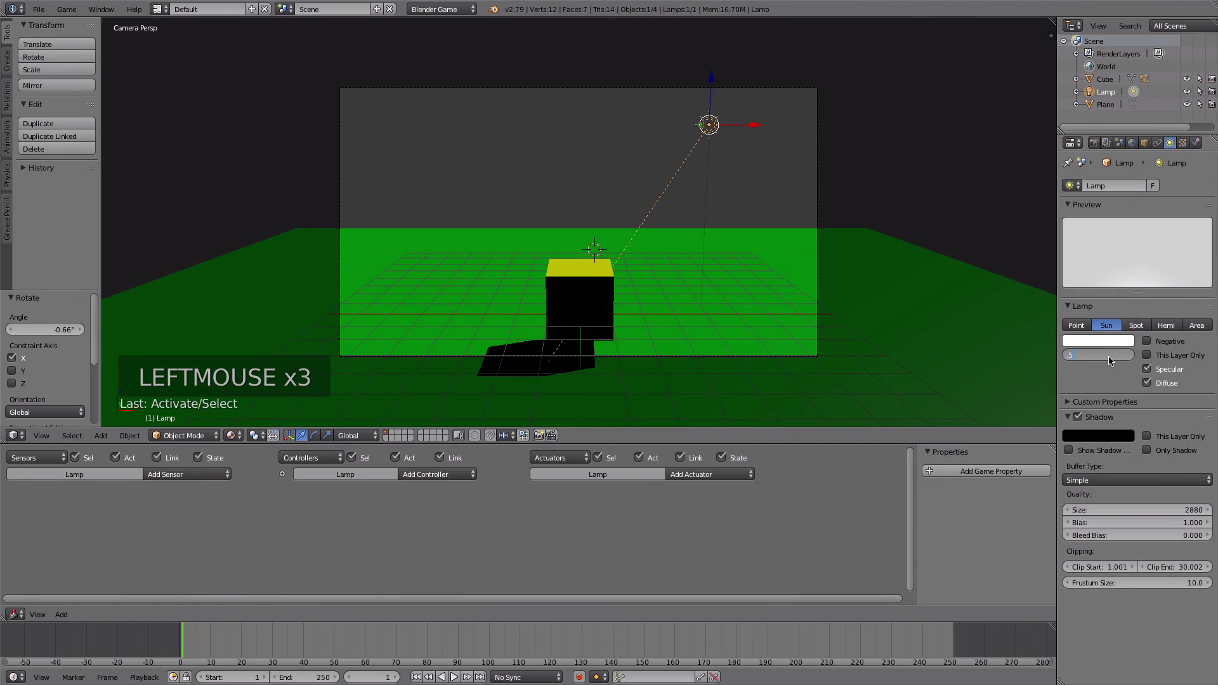
left_click(1110, 360)
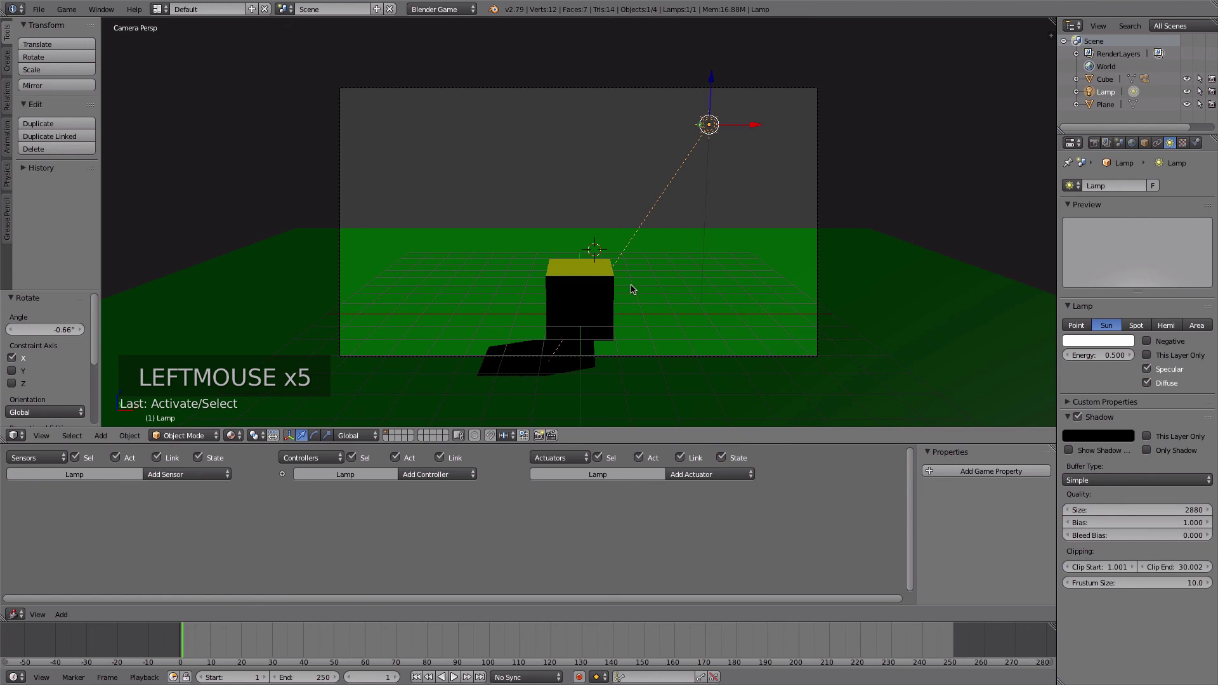
key("p")
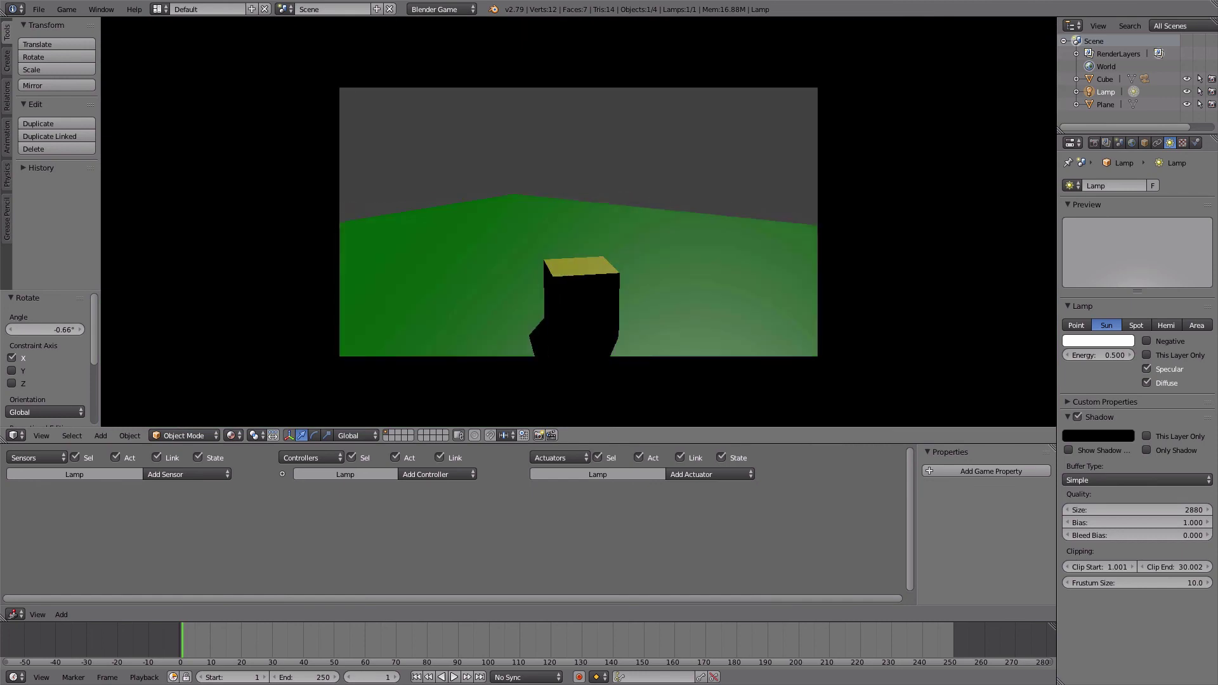
key("Escape")
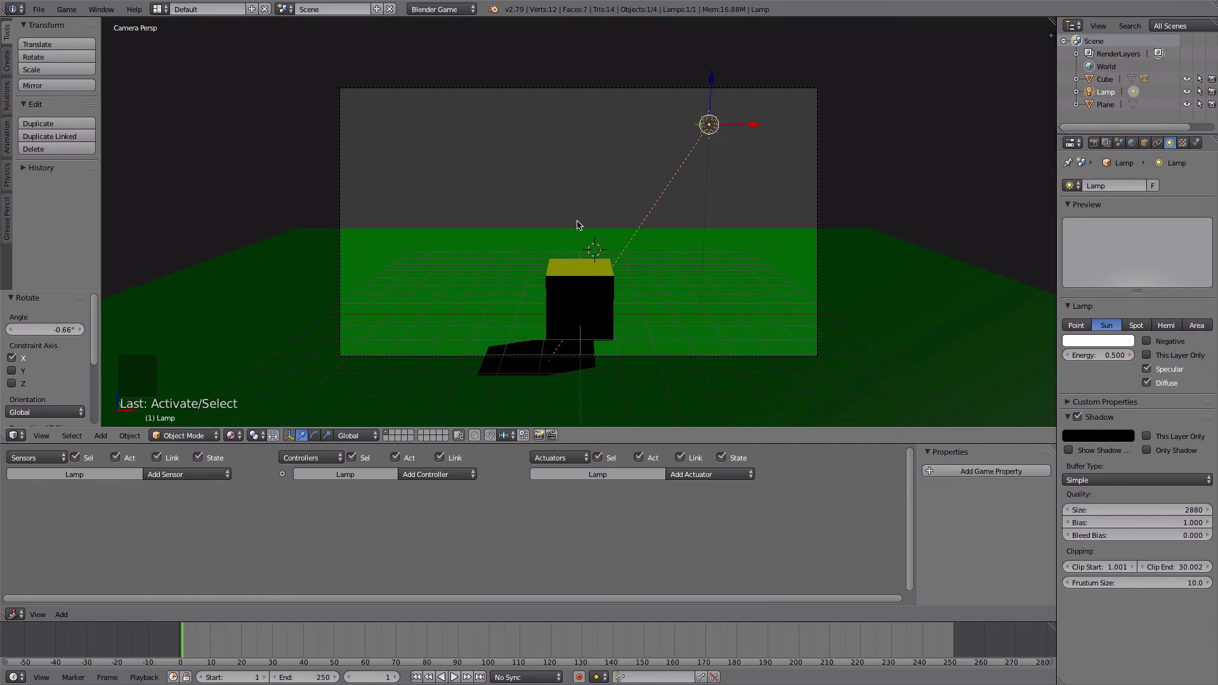